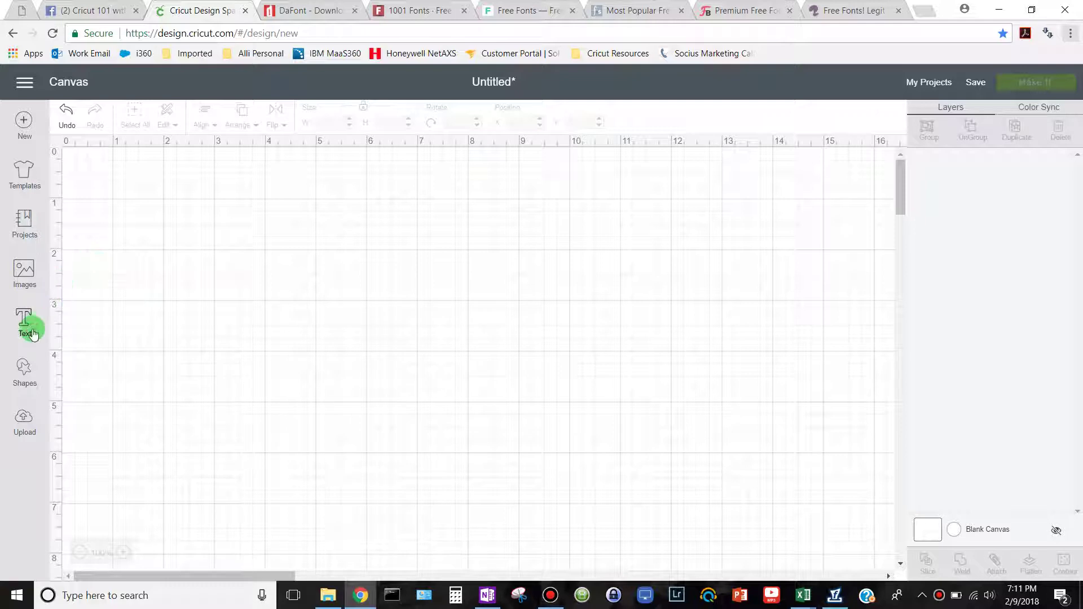
Add a text object containing a short first name to the canvas and move it up to about X 2.85, Y 3.67
click(27, 324)
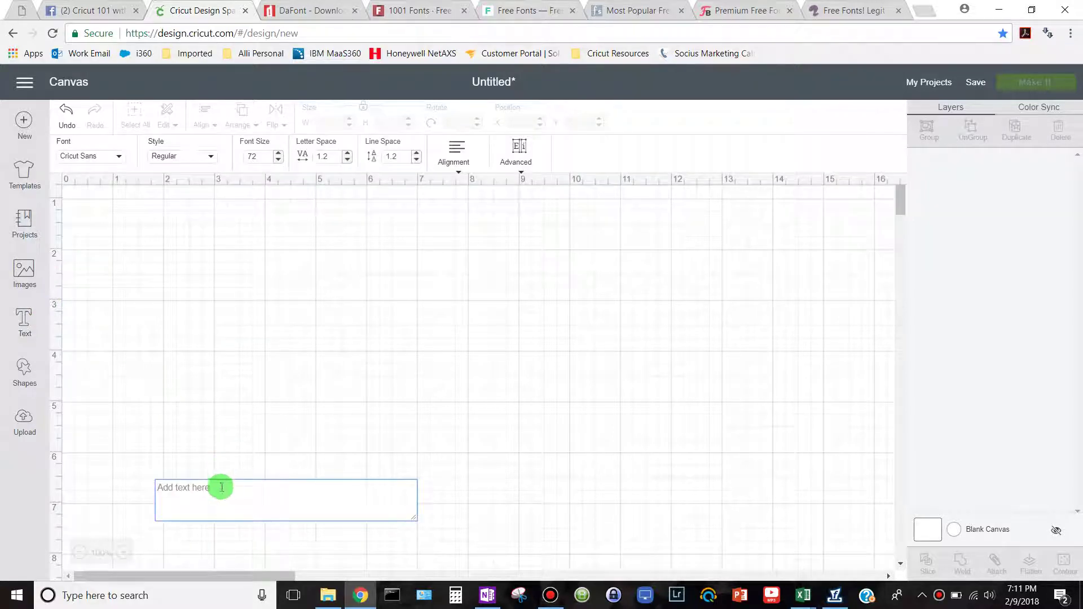
click(426, 365)
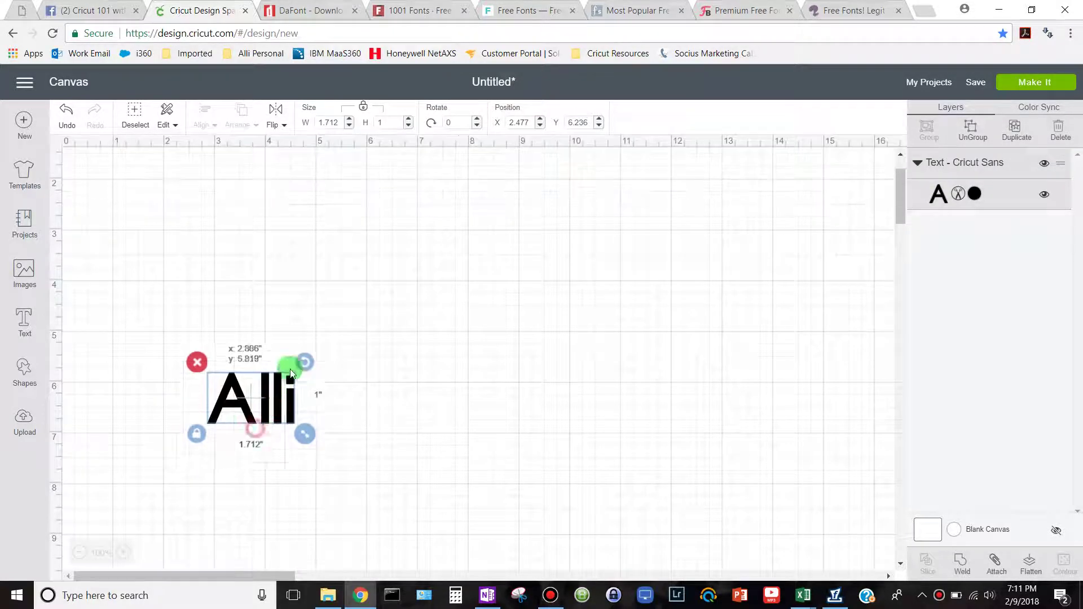
drag(291, 374, 276, 299)
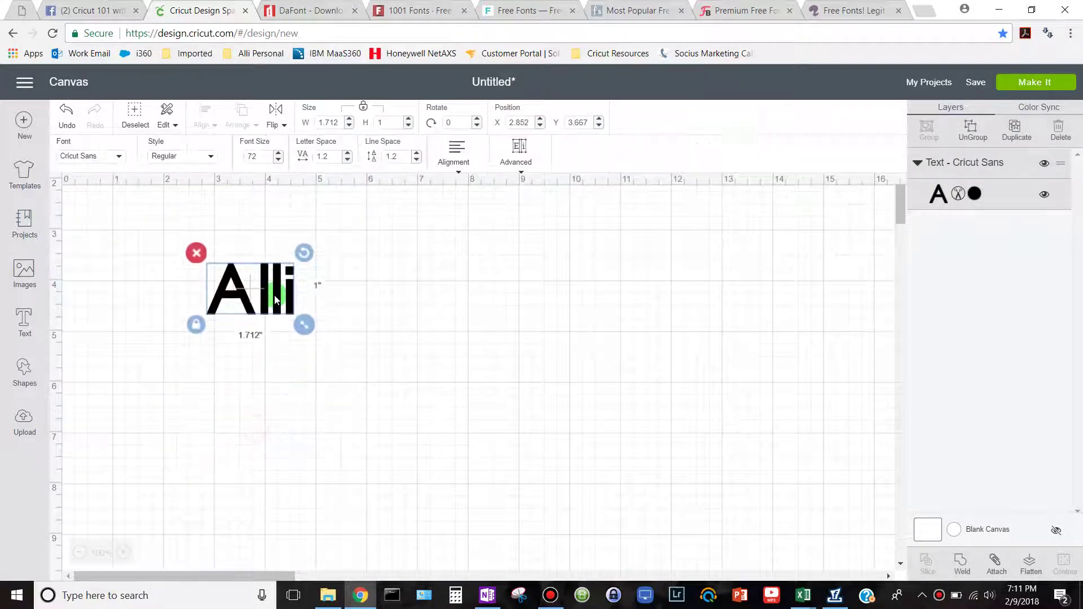
Examine the fonts offered for the text under the All, System and Cricut categories
click(113, 156)
scroll(386, 213, down, 6)
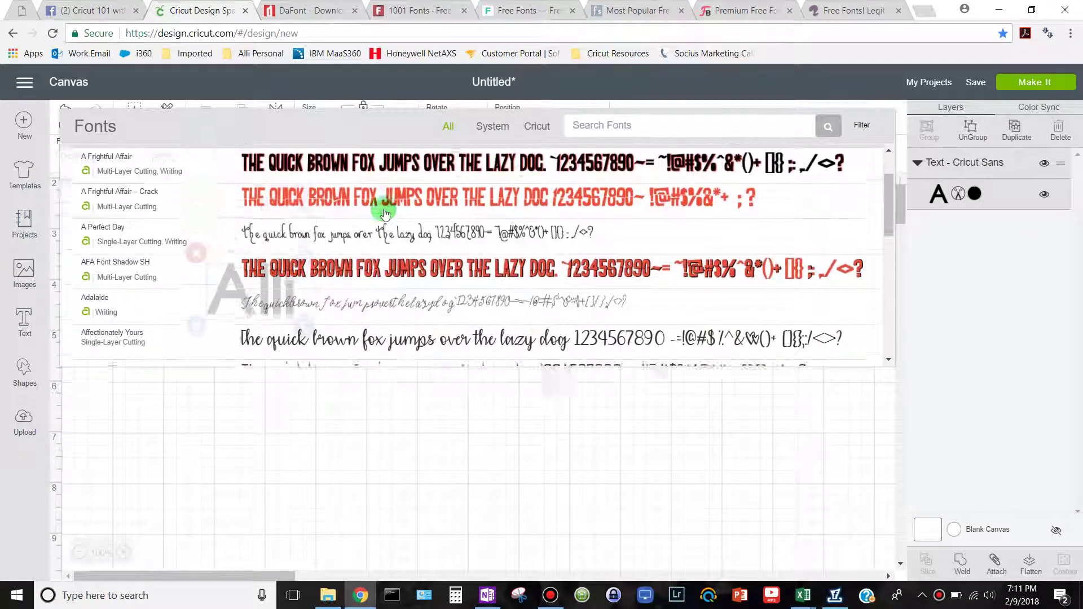
scroll(385, 213, down, 1)
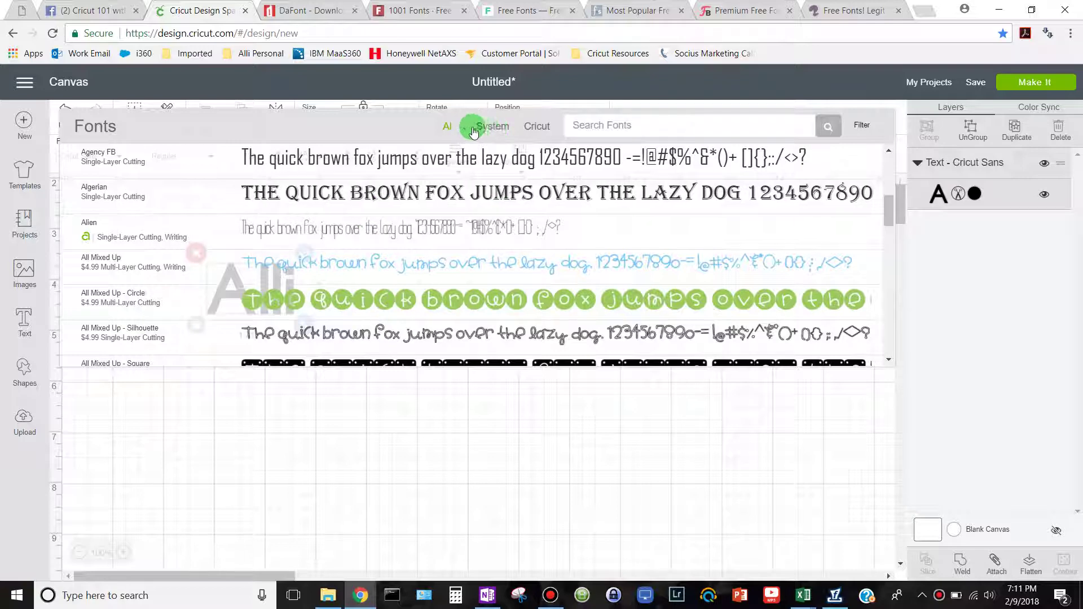
click(495, 131)
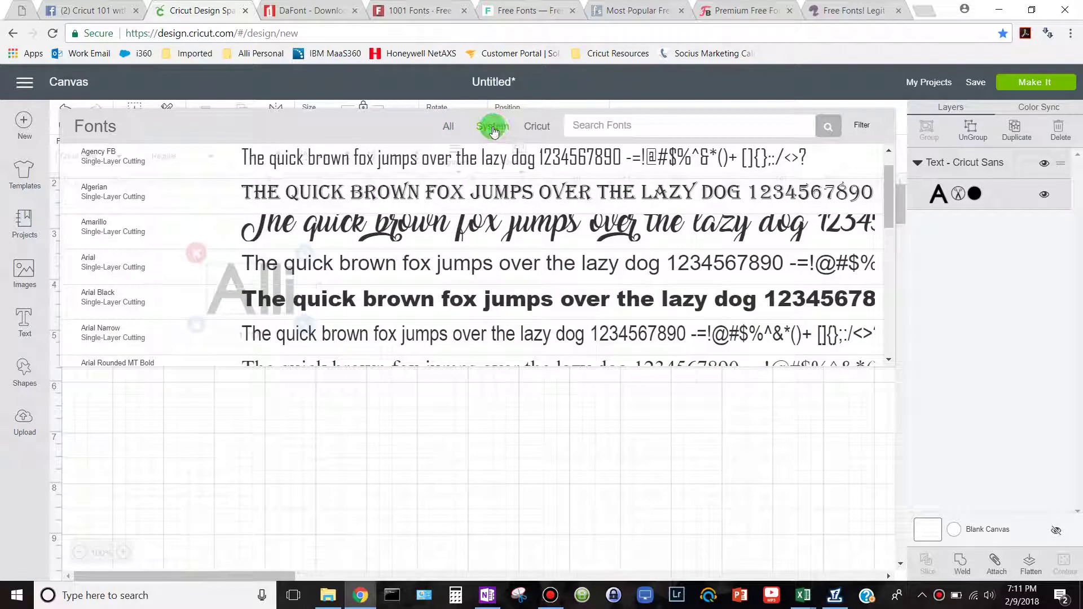
click(449, 130)
click(544, 128)
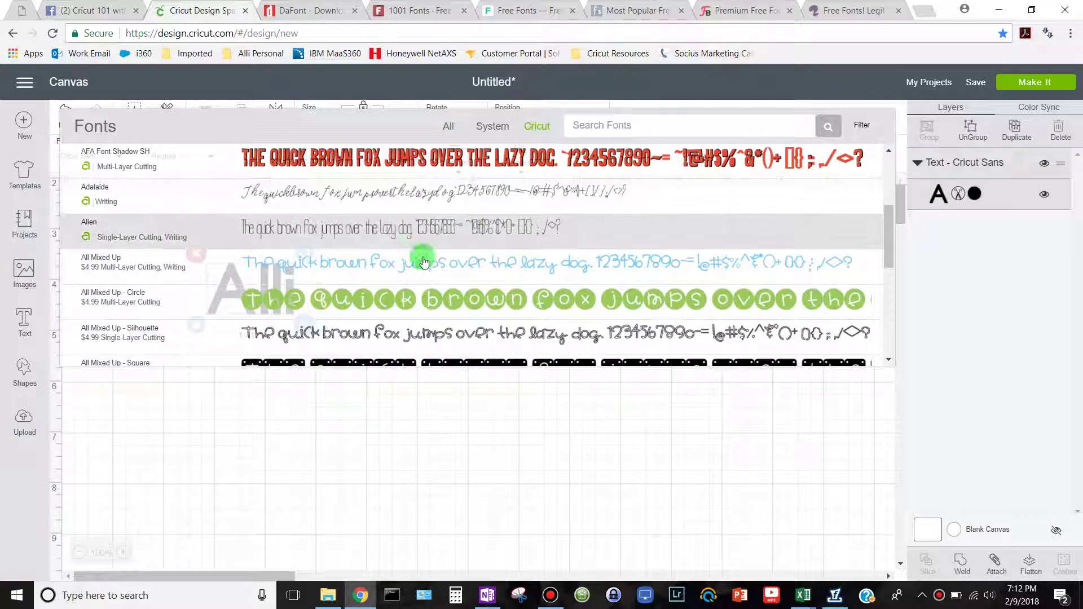
scroll(394, 303, down, 4)
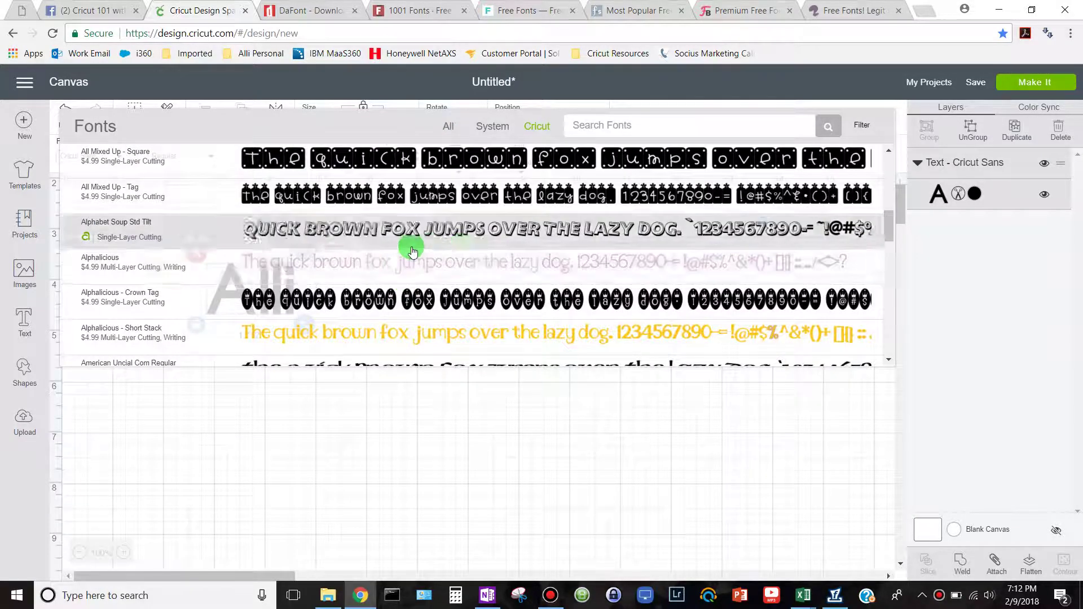
scroll(411, 244, up, 6)
click(451, 128)
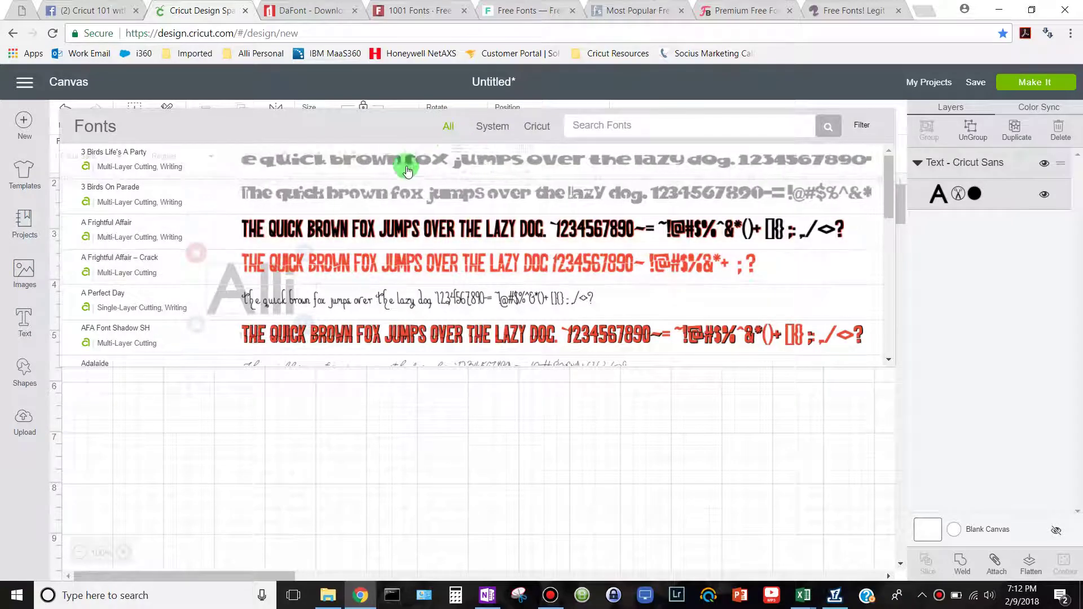
click(394, 404)
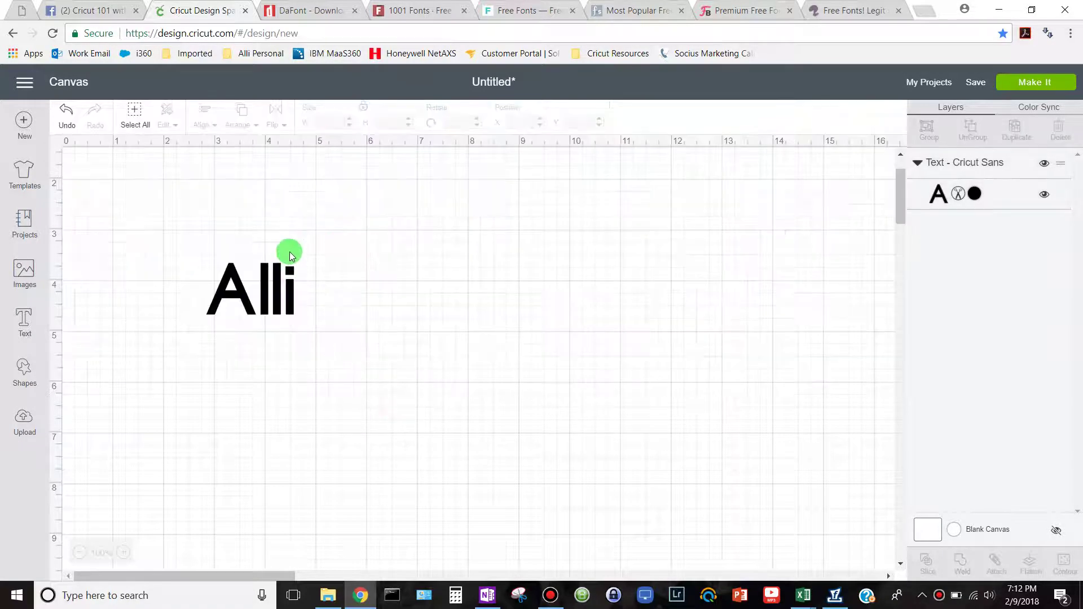
Look over the free font sites DaFont, 1001 Fonts and Free Design Resources
click(300, 12)
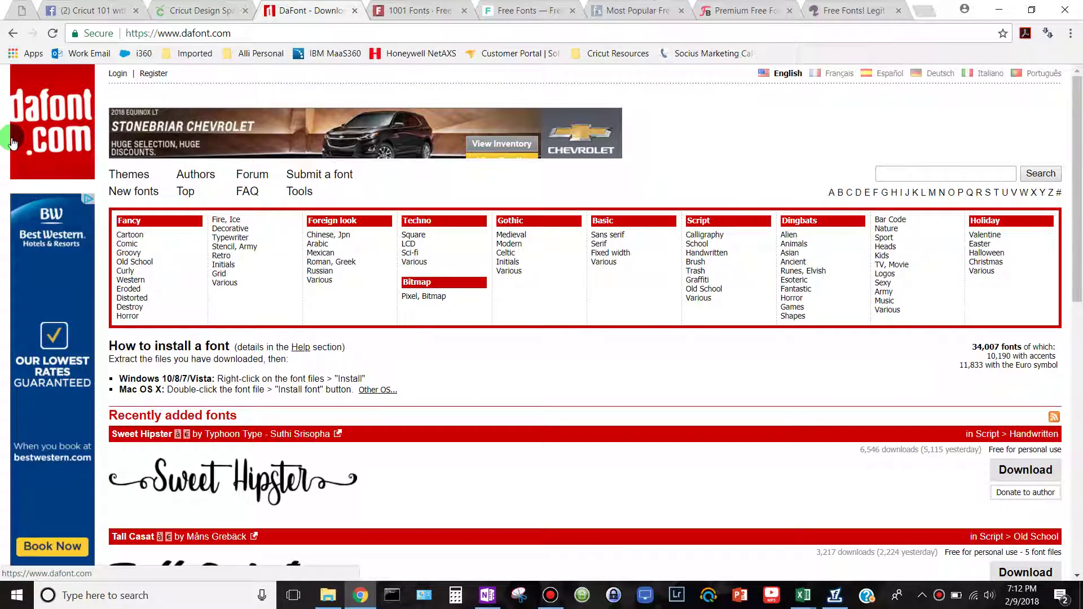
click(384, 11)
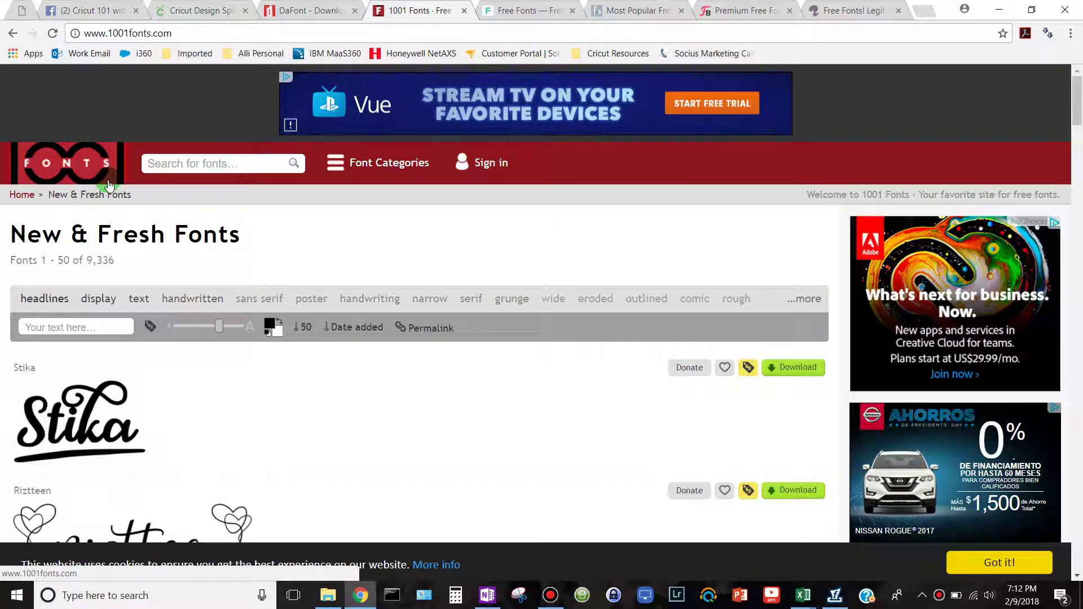
click(514, 11)
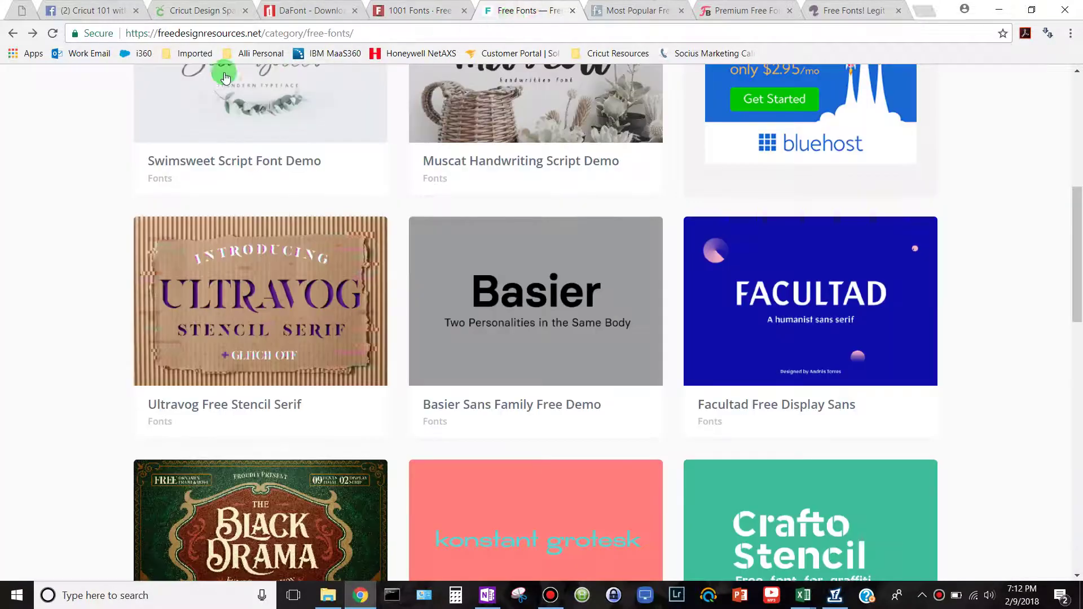
scroll(56, 127, up, 8)
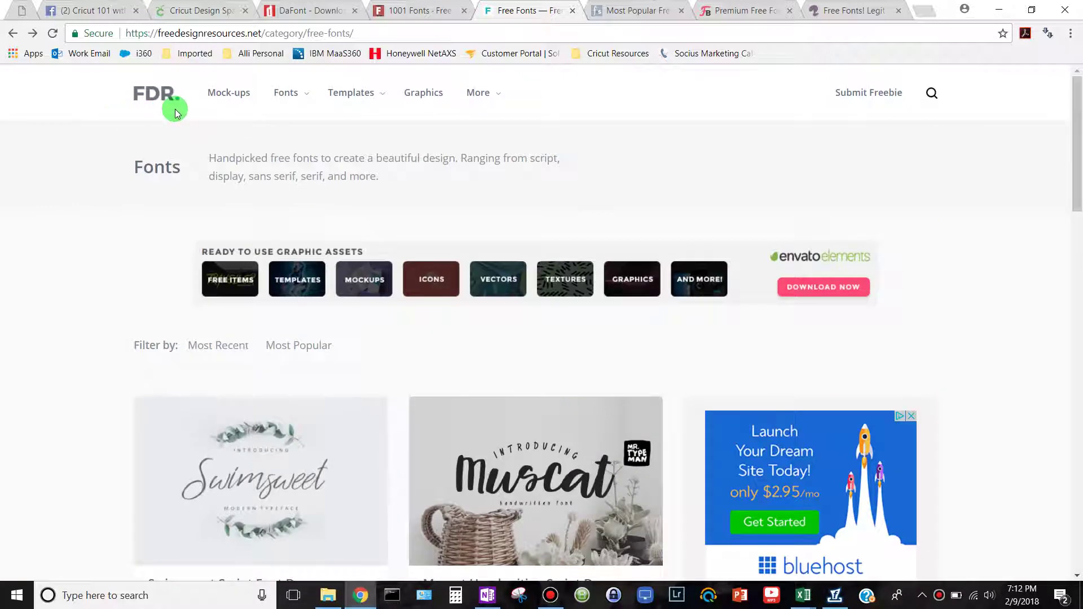
scroll(166, 170, down, 2)
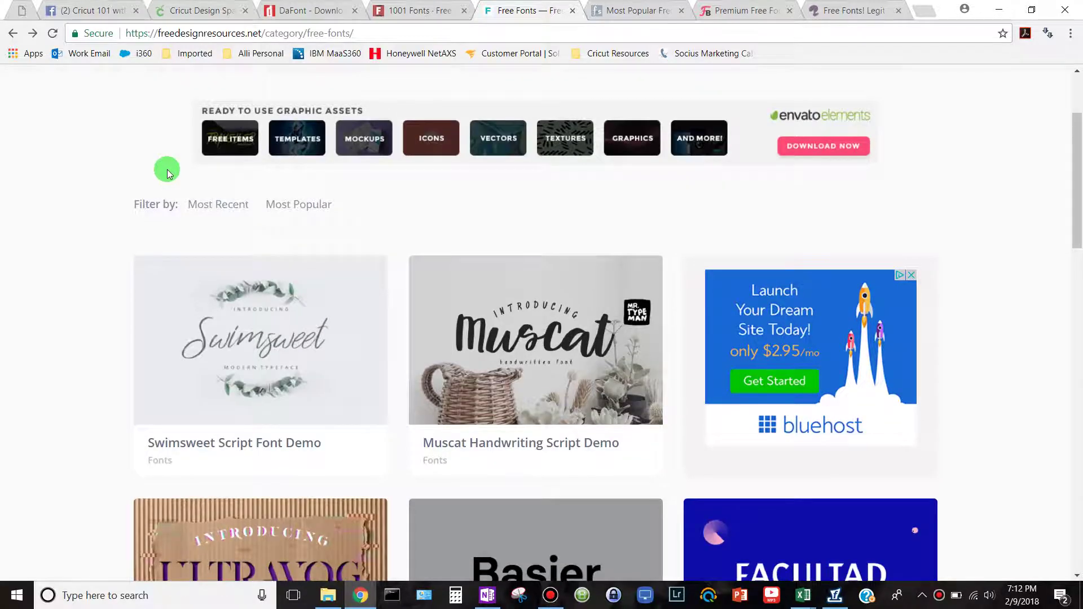
scroll(167, 169, down, 7)
scroll(167, 169, up, 6)
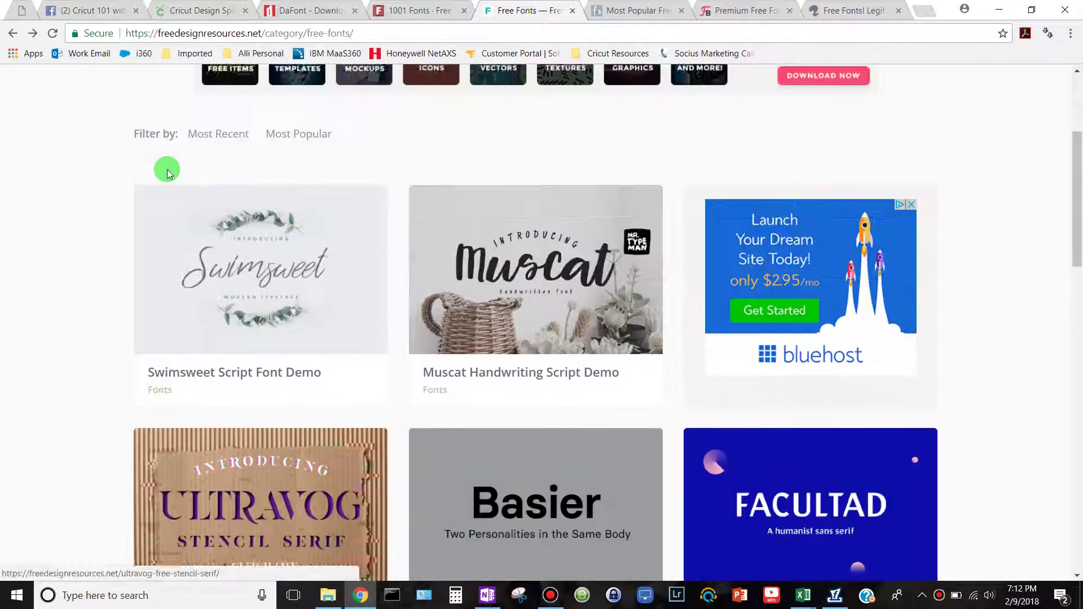
scroll(167, 169, up, 3)
Look over the free font offerings on FontSpace, FontBundles and Font Squirrel
click(615, 12)
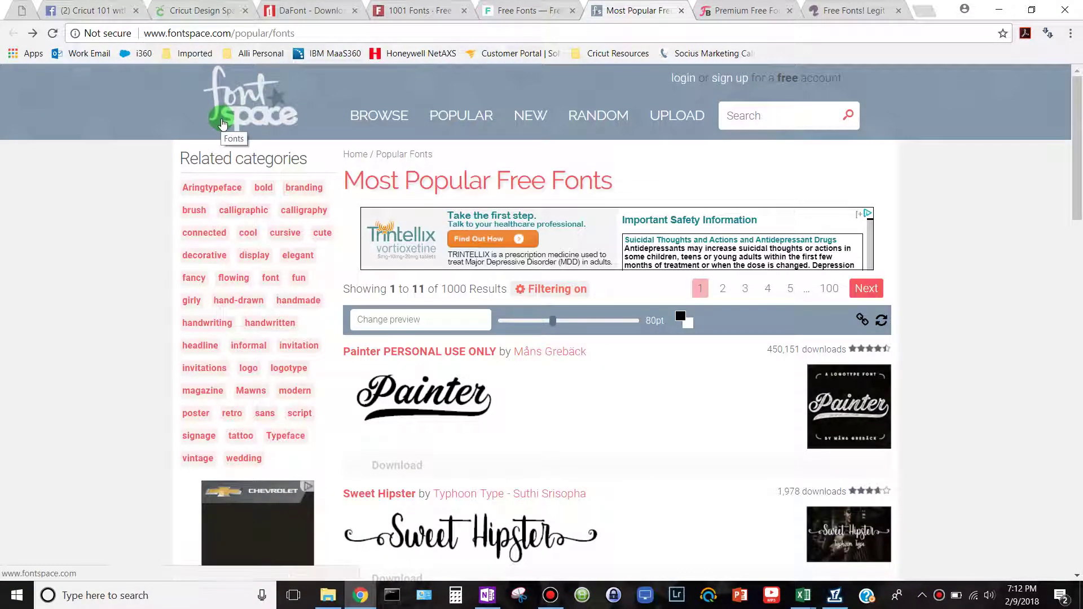
click(743, 11)
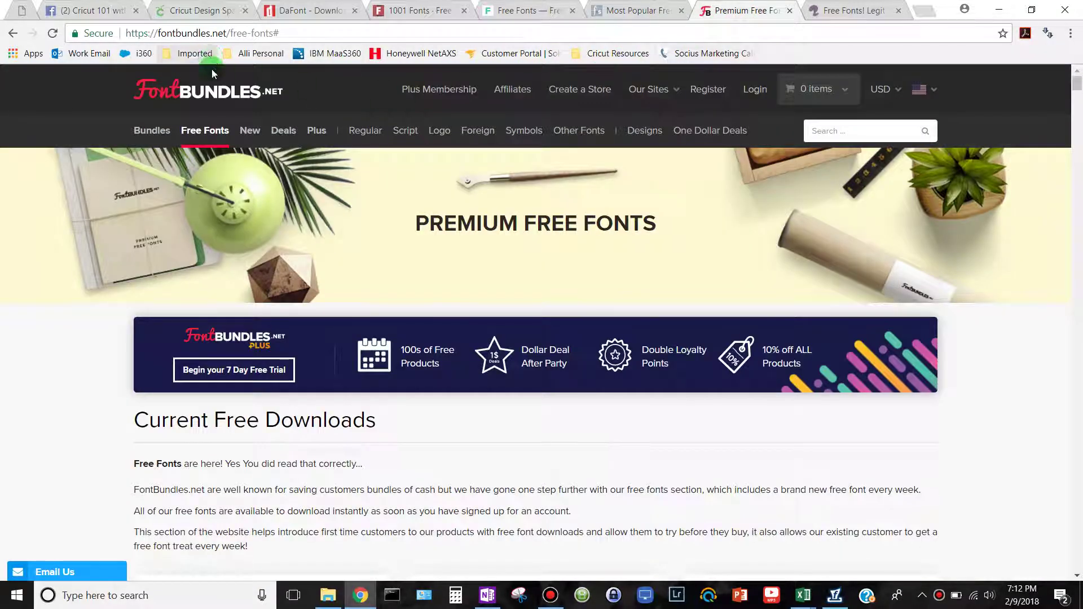
scroll(213, 74, down, 9)
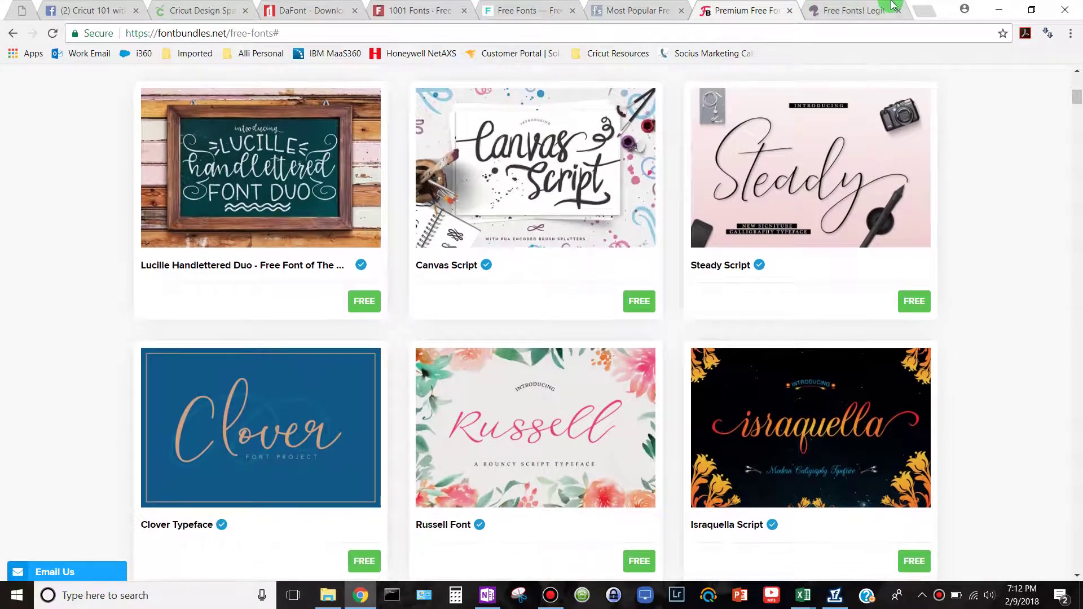
click(855, 10)
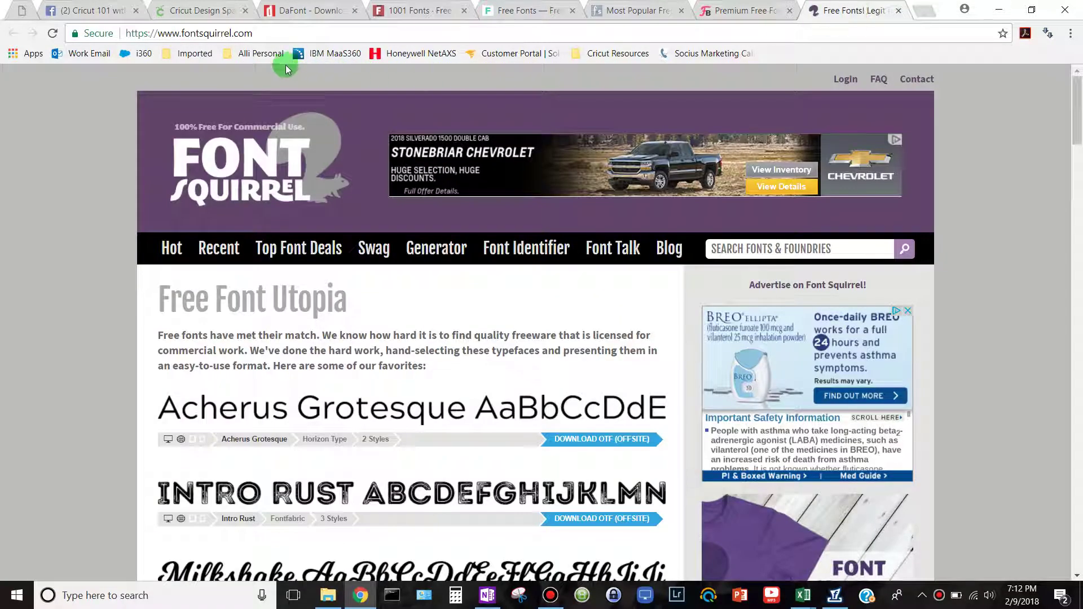
Return to DaFont and open the Handwritten category of the Script fonts
click(317, 10)
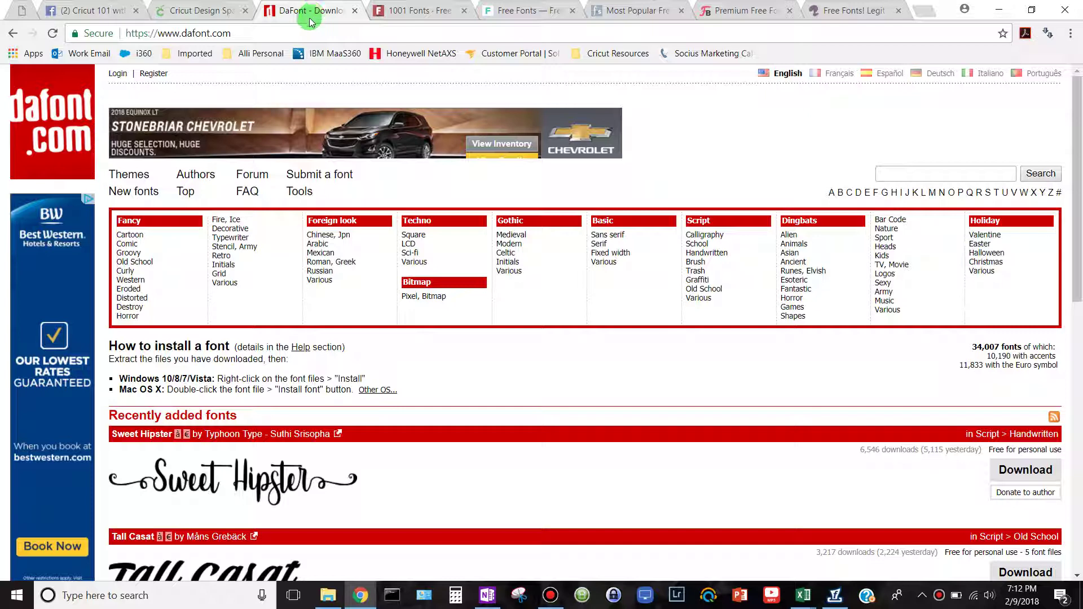
scroll(344, 98, down, 2)
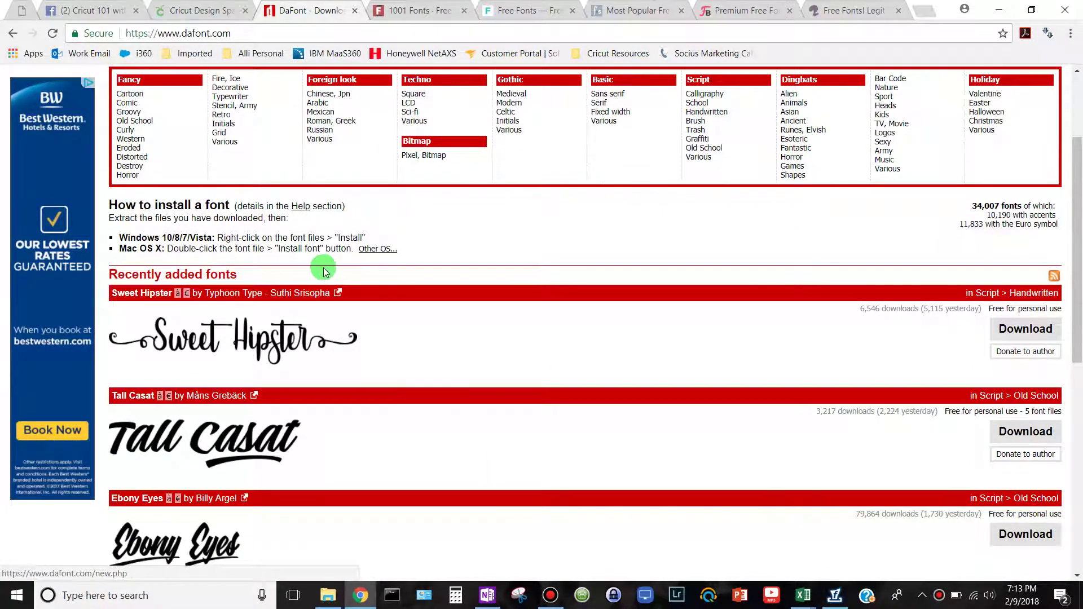
scroll(323, 271, up, 2)
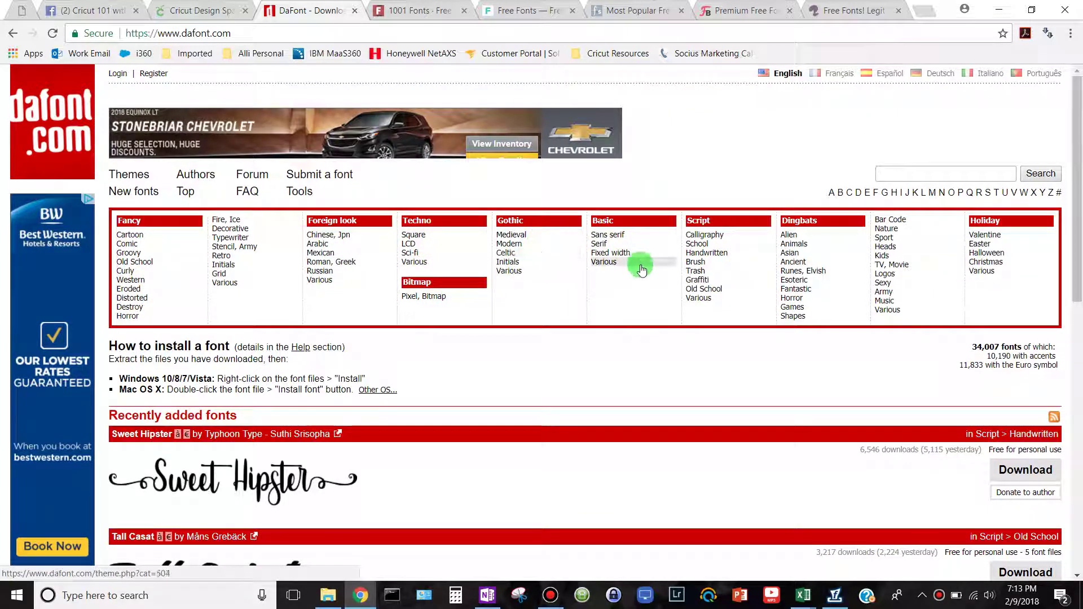
click(713, 255)
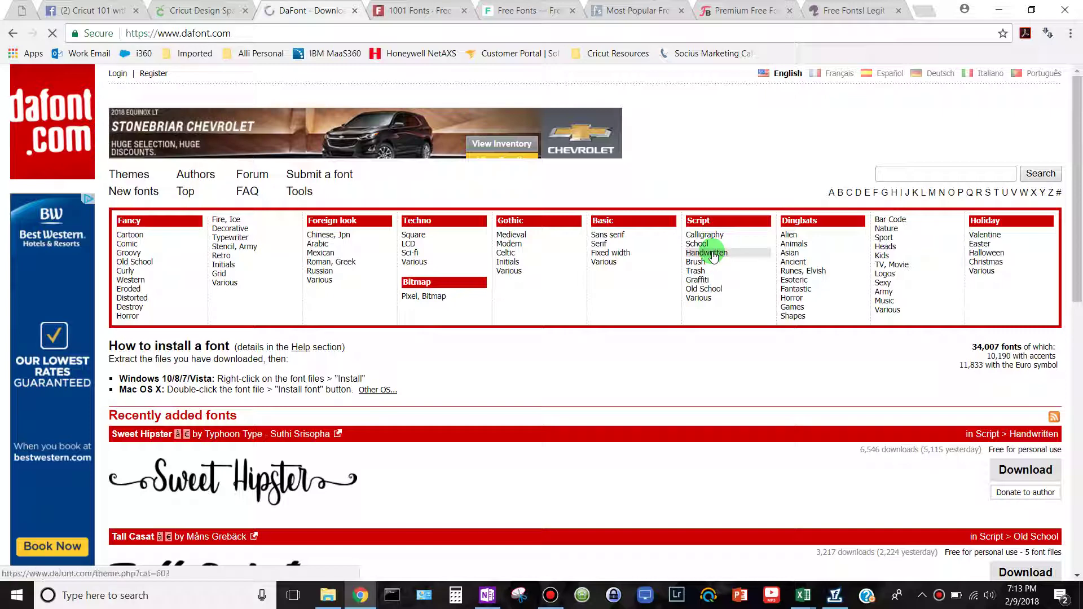
scroll(713, 255, down, 2)
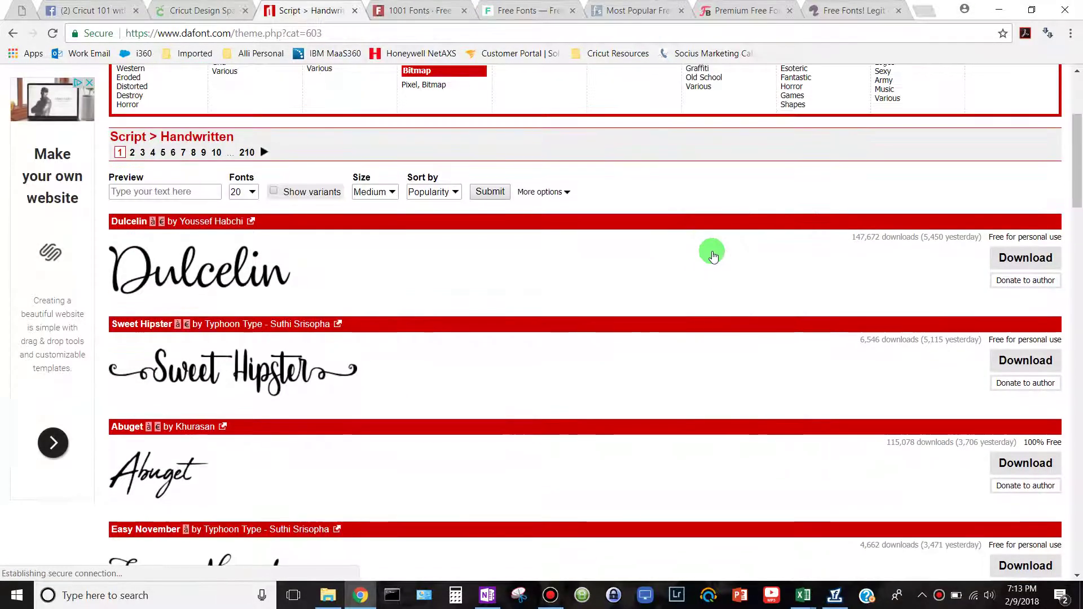
scroll(713, 255, up, 3)
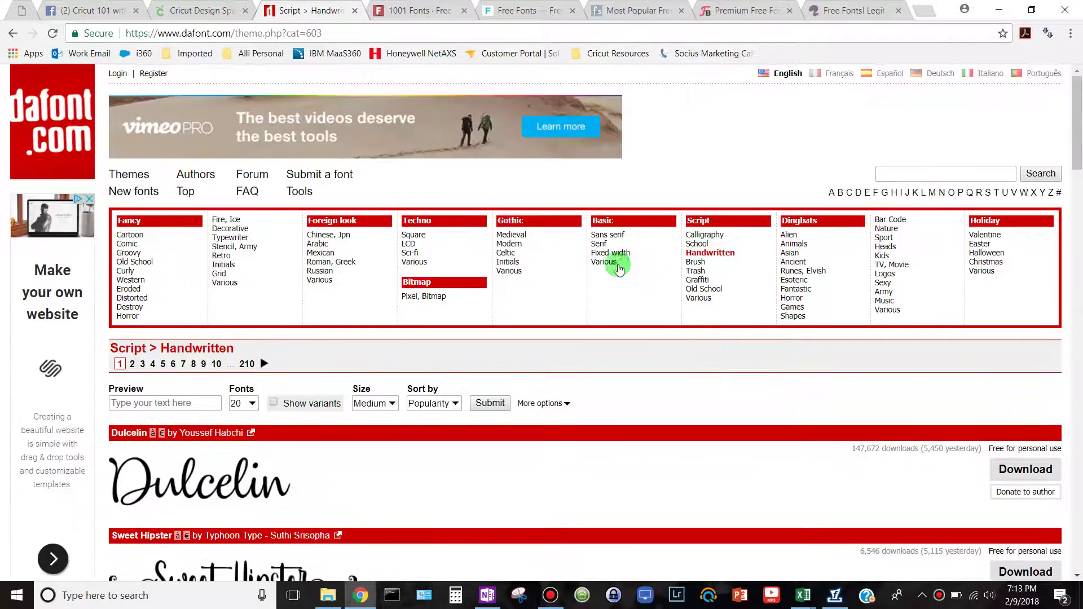
Preview the handwritten fonts with a first name as sample text, showing 100 fonts per page
click(170, 406)
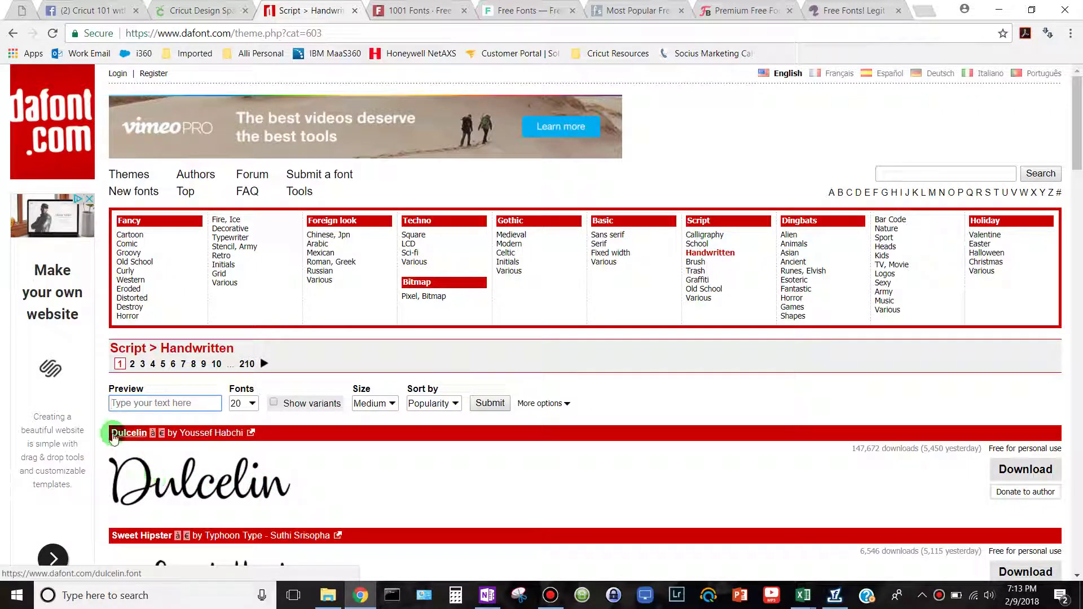
scroll(133, 441, down, 3)
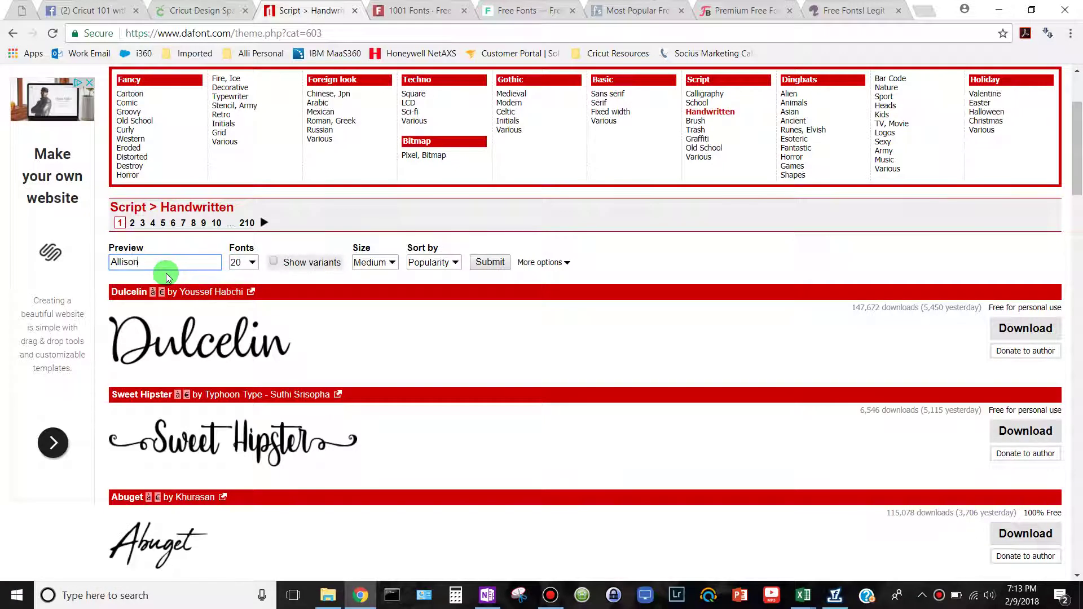
click(246, 265)
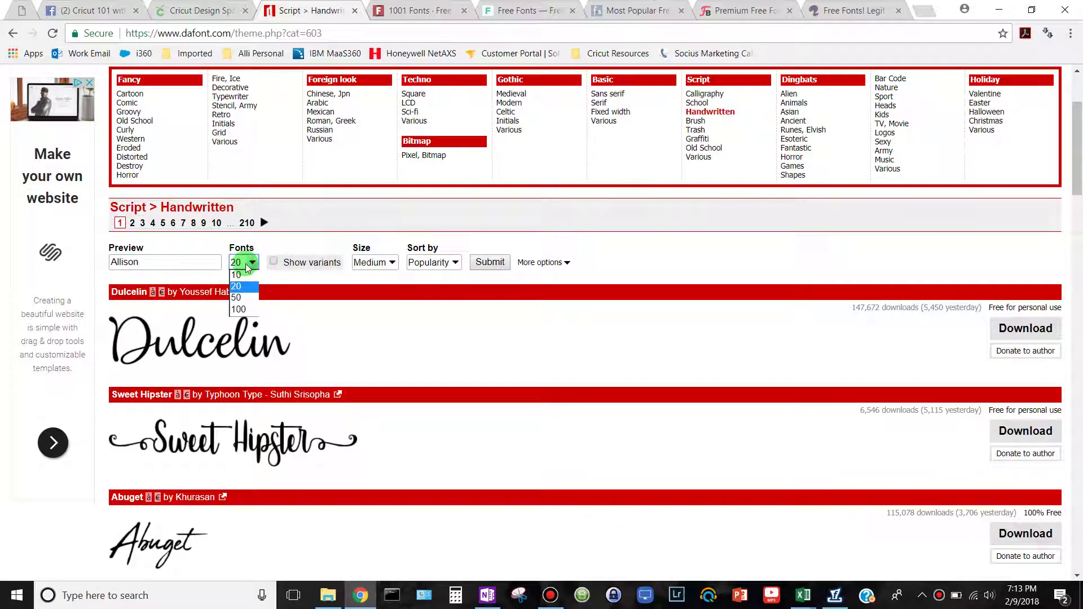
click(242, 309)
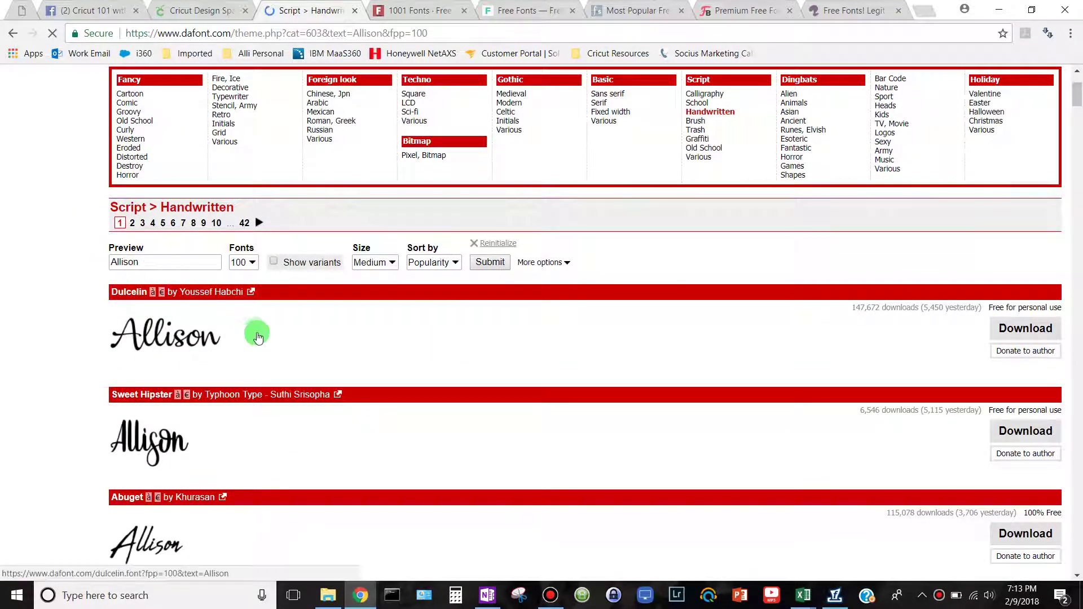
Compare the first previewed handwritten fonts and open the Sweet Hipster font page
scroll(257, 337, down, 1)
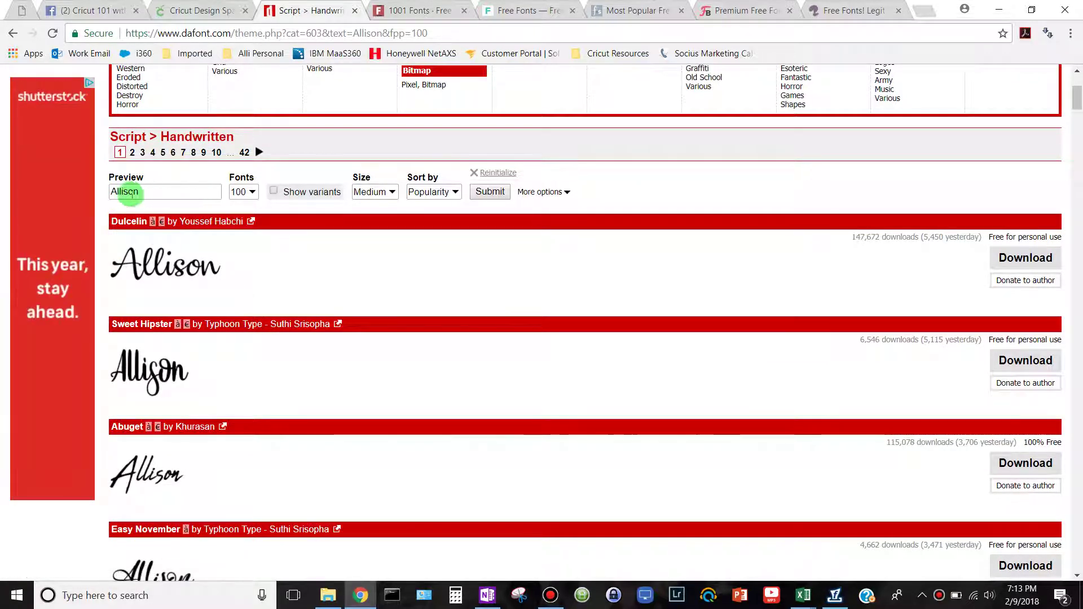
scroll(152, 283, down, 2)
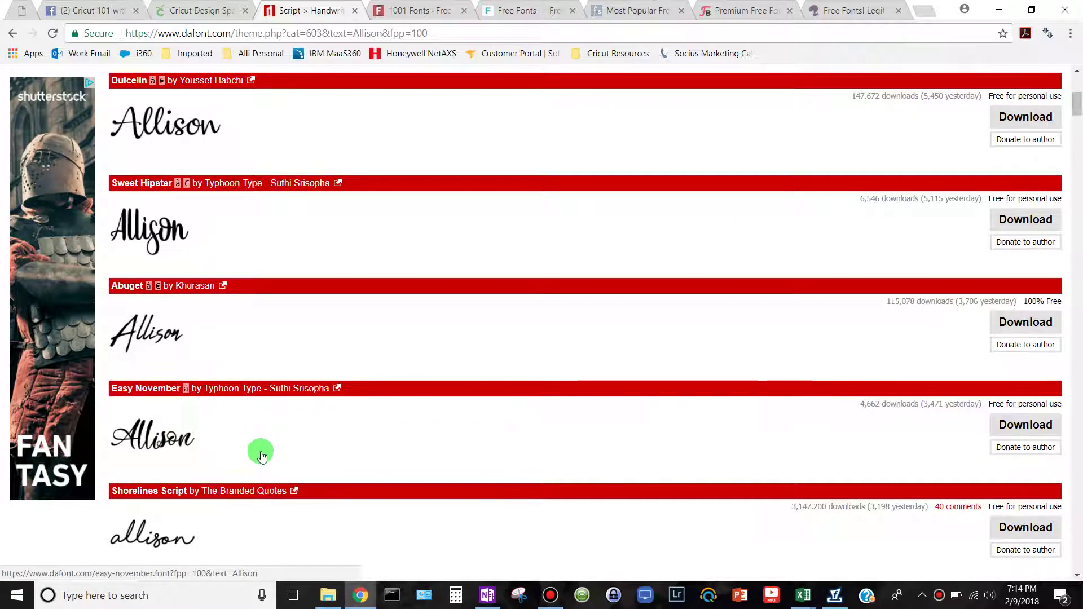
scroll(248, 435, up, 2)
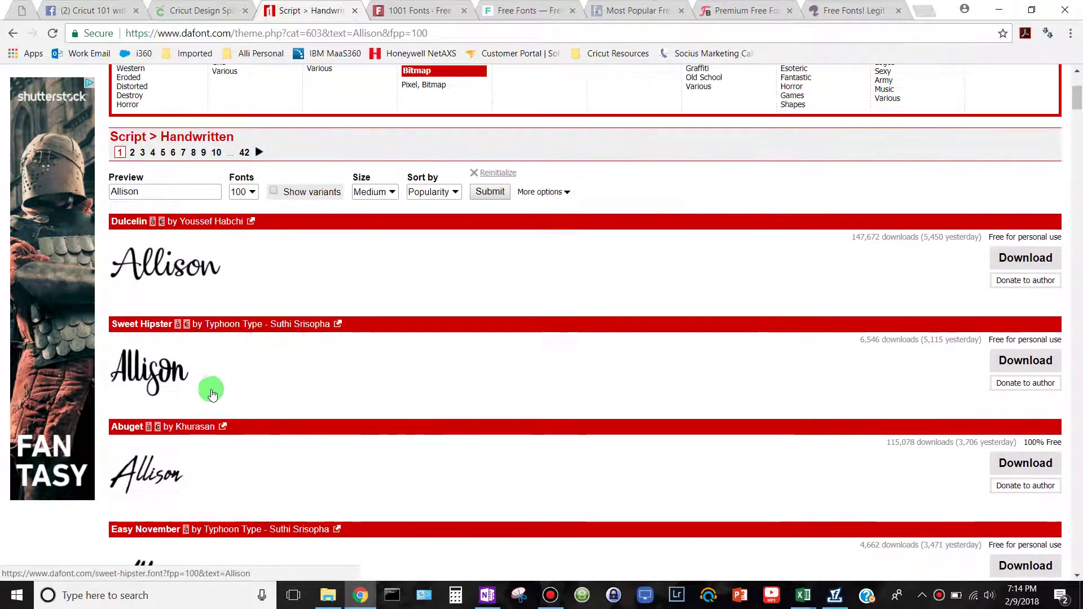
click(132, 326)
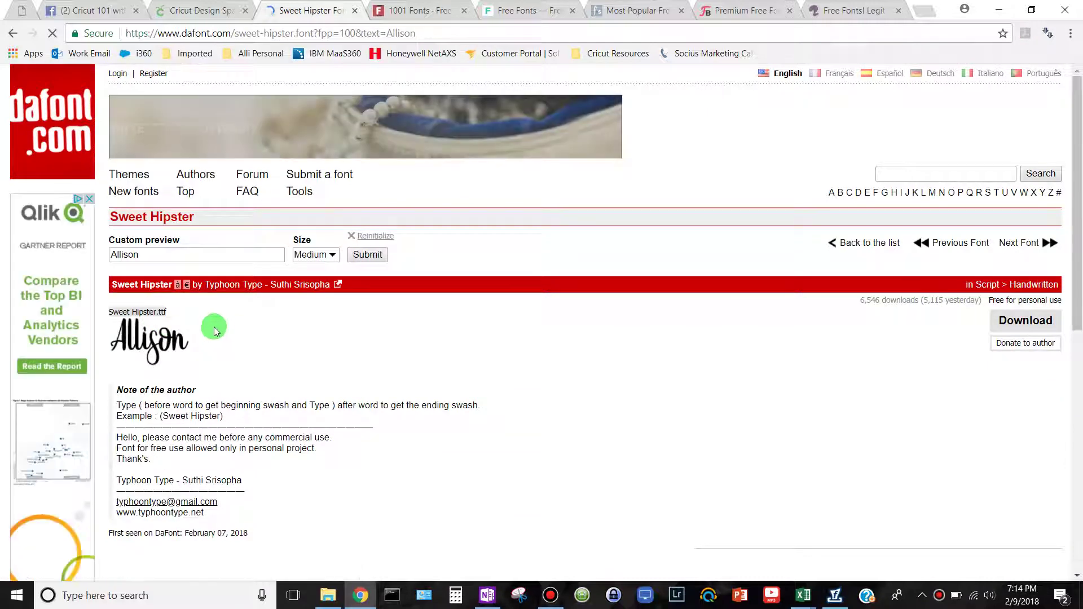
Clear the custom preview text and examine Sweet Hipster's default sample, author's note and character map, including the parenthesis swashes
click(241, 254)
key(BackSpace)
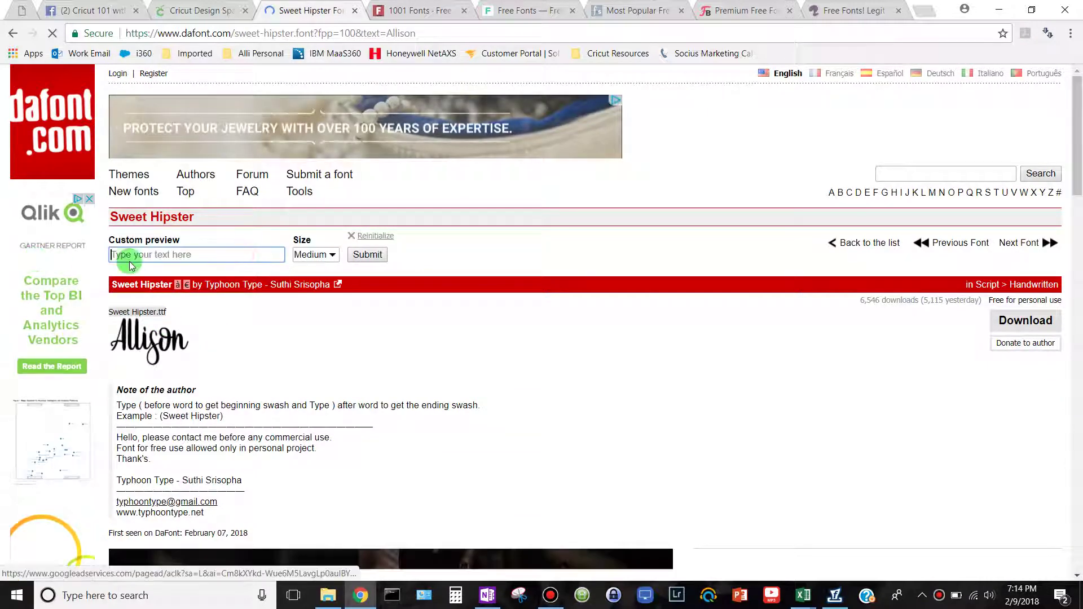
click(362, 255)
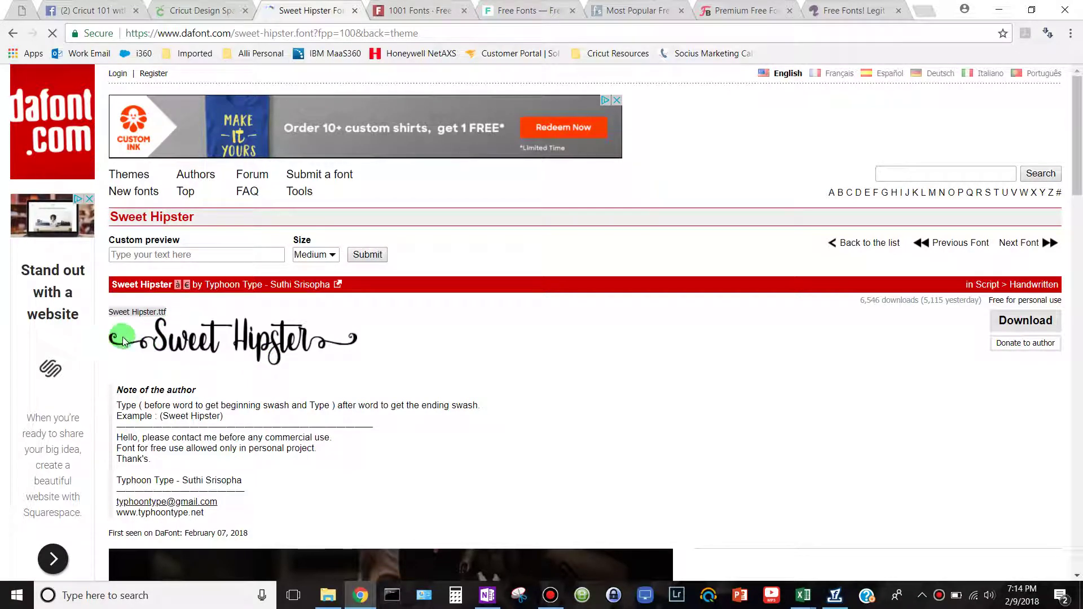
scroll(178, 354, down, 3)
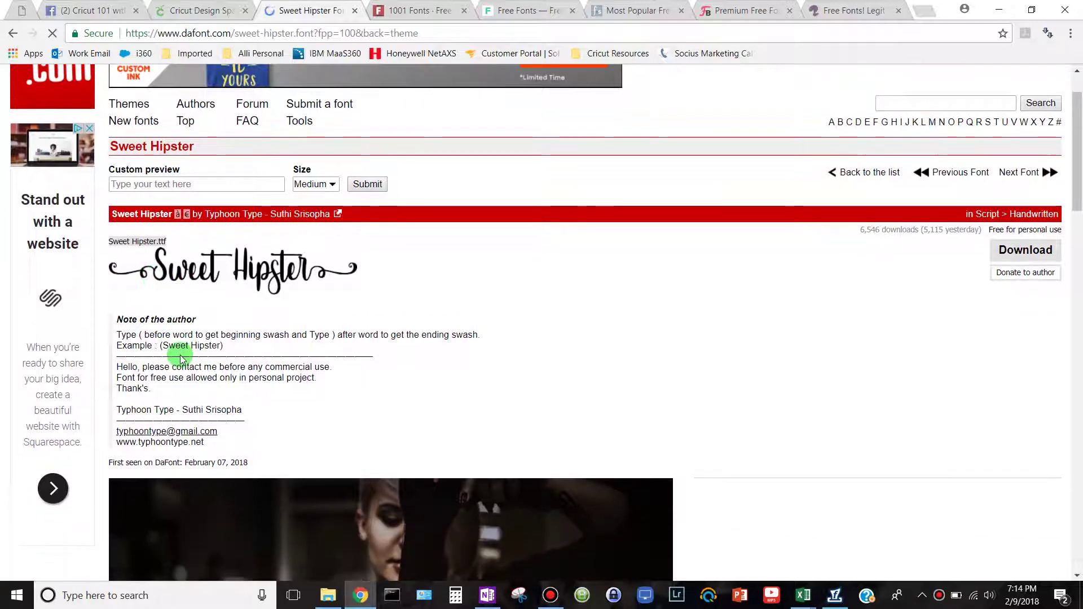
scroll(182, 359, down, 10)
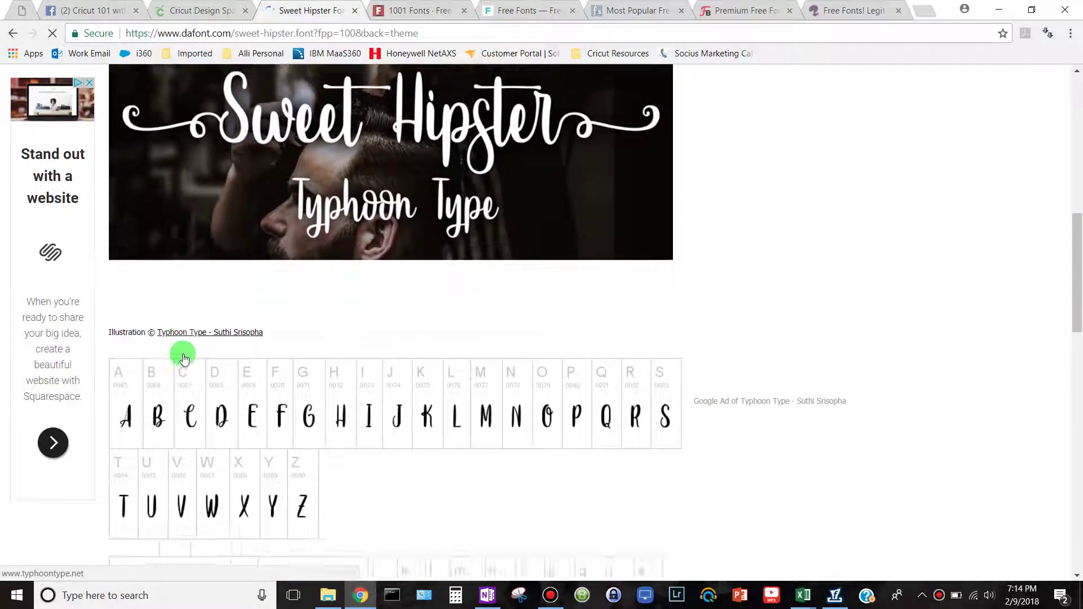
scroll(182, 358, down, 7)
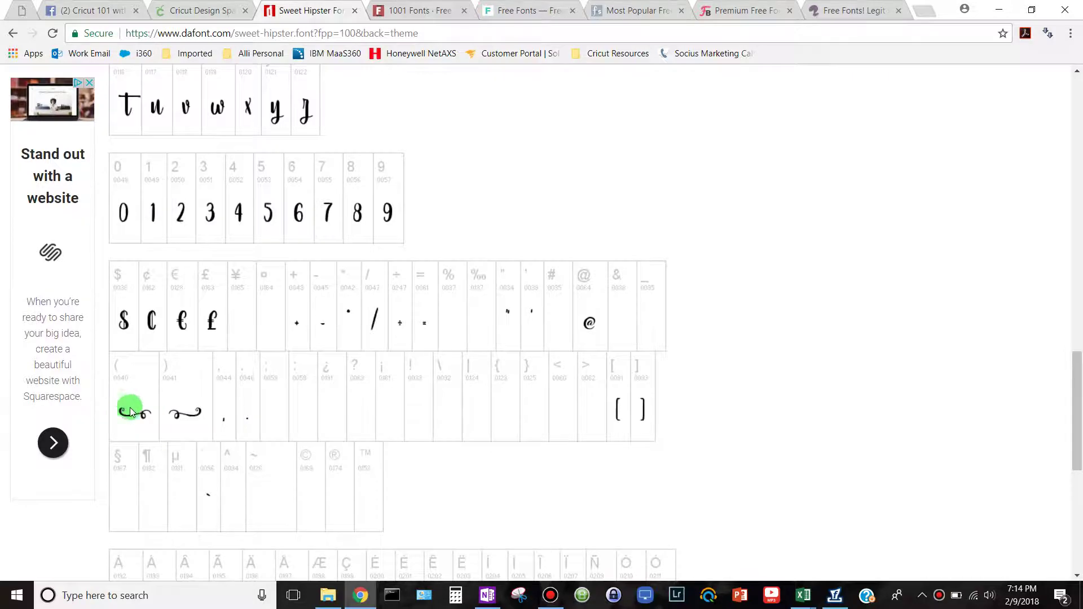
scroll(131, 409, up, 15)
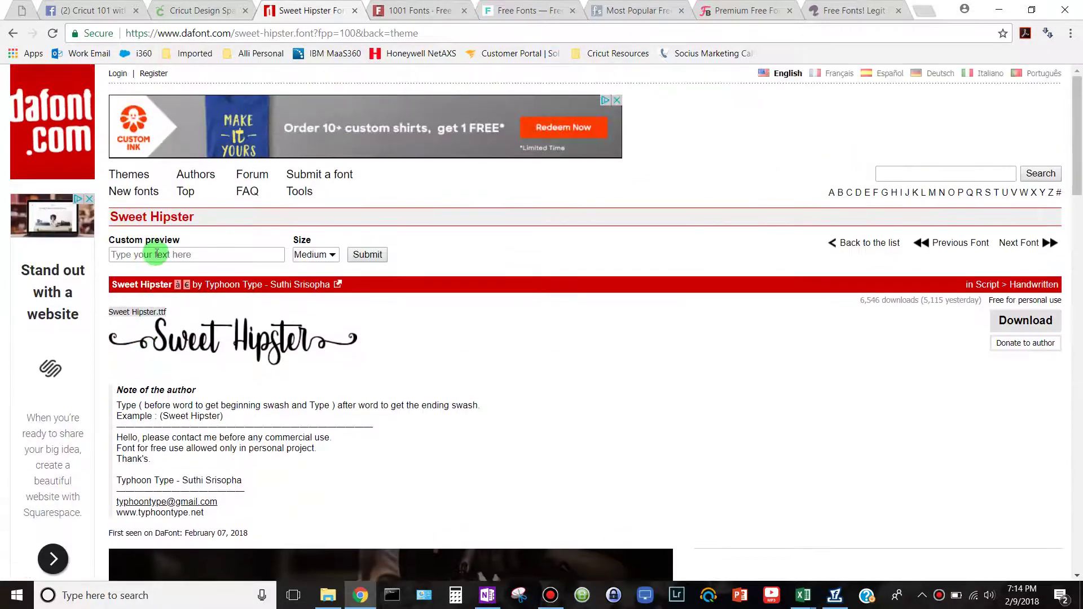
Preview Sweet Hipster with the first name enclosed in parentheses, first capitalized and then all in lowercase
click(163, 255)
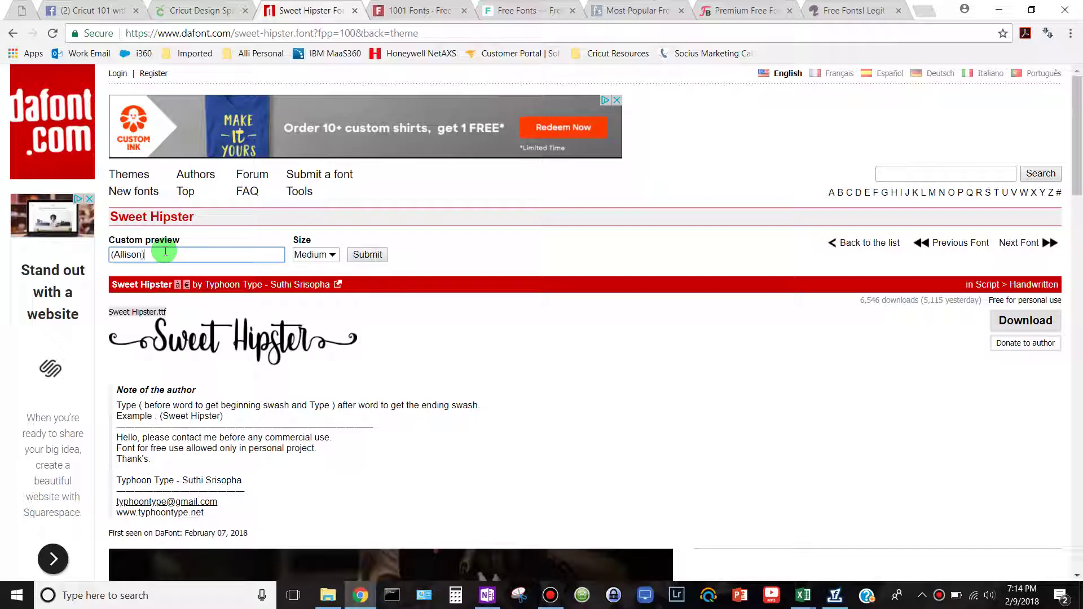
click(363, 254)
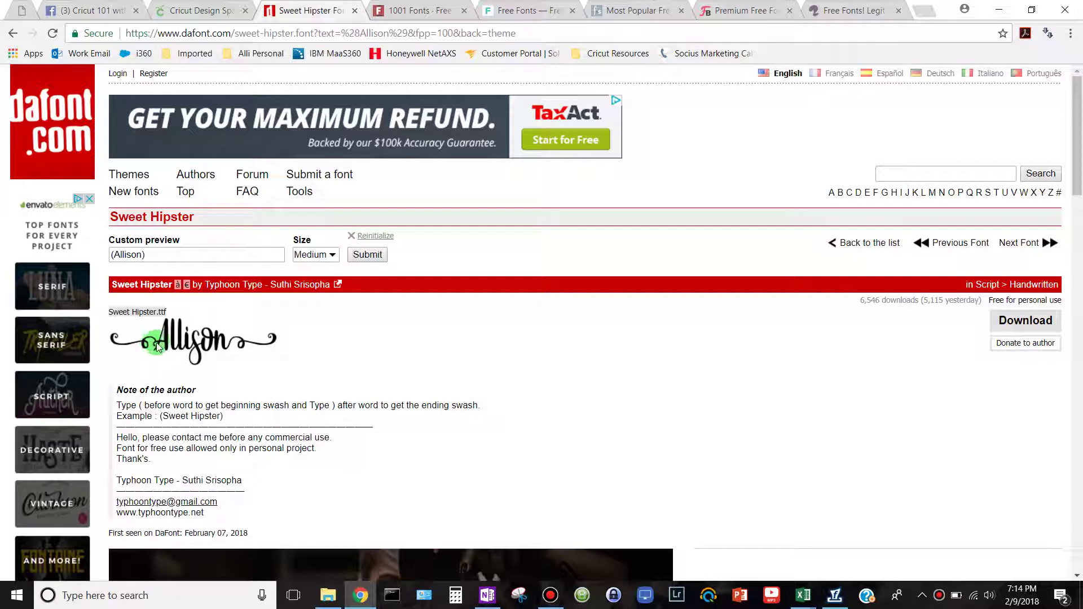
click(129, 255)
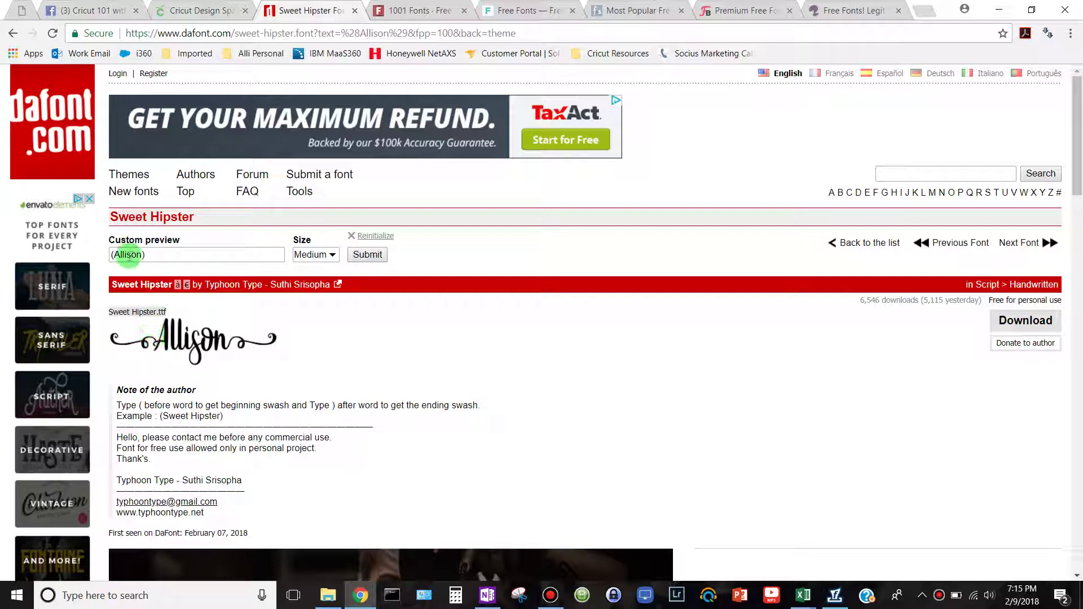
click(119, 254)
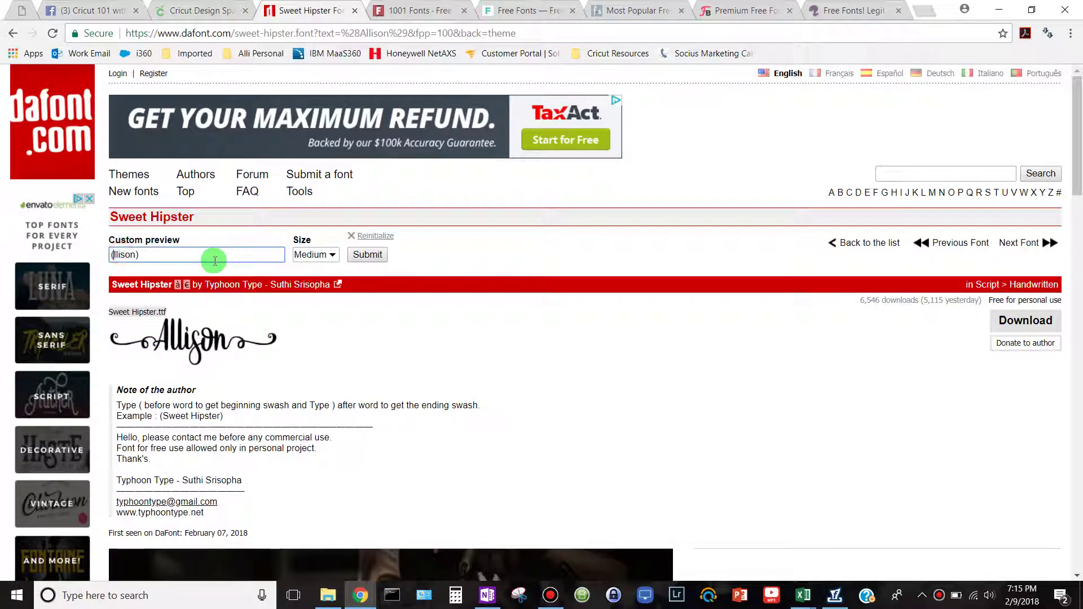
click(367, 254)
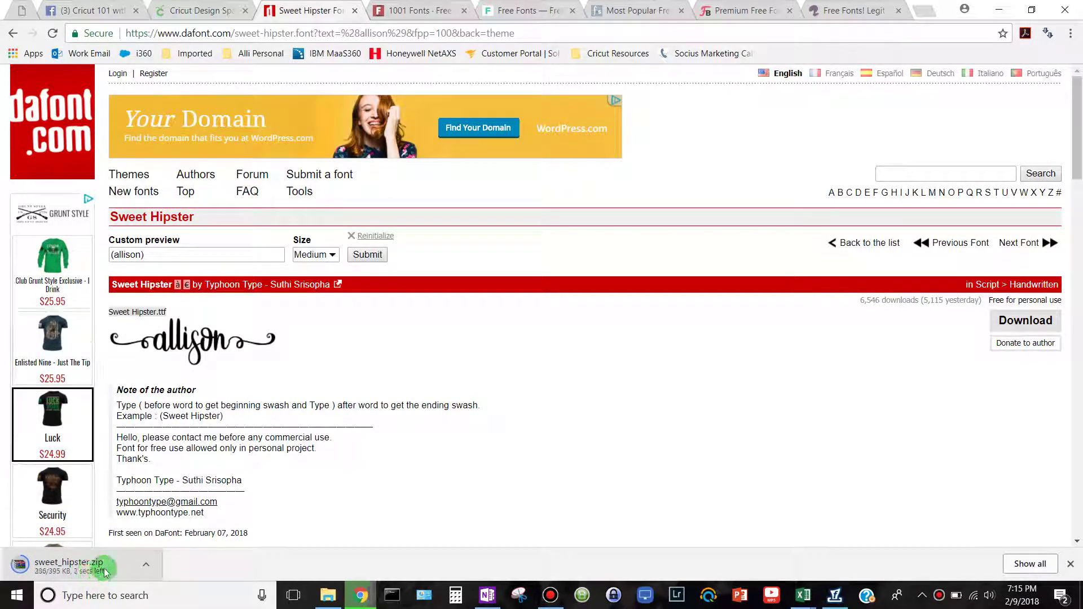
Open the downloaded sweet_hipster.zip archive and view the TrueType file Sweet Hipster.ttf
click(98, 574)
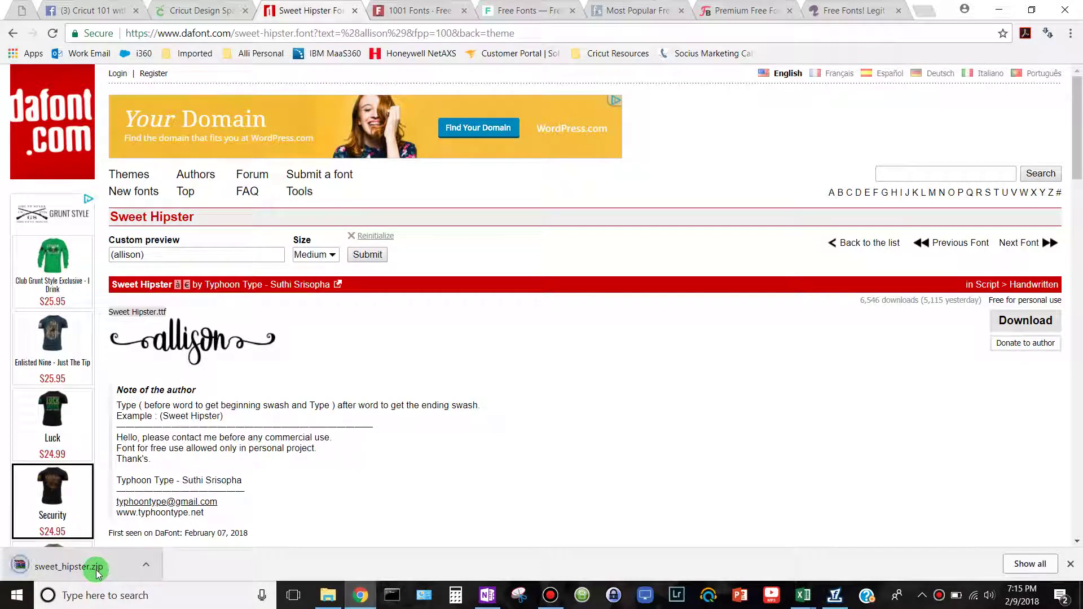
click(91, 572)
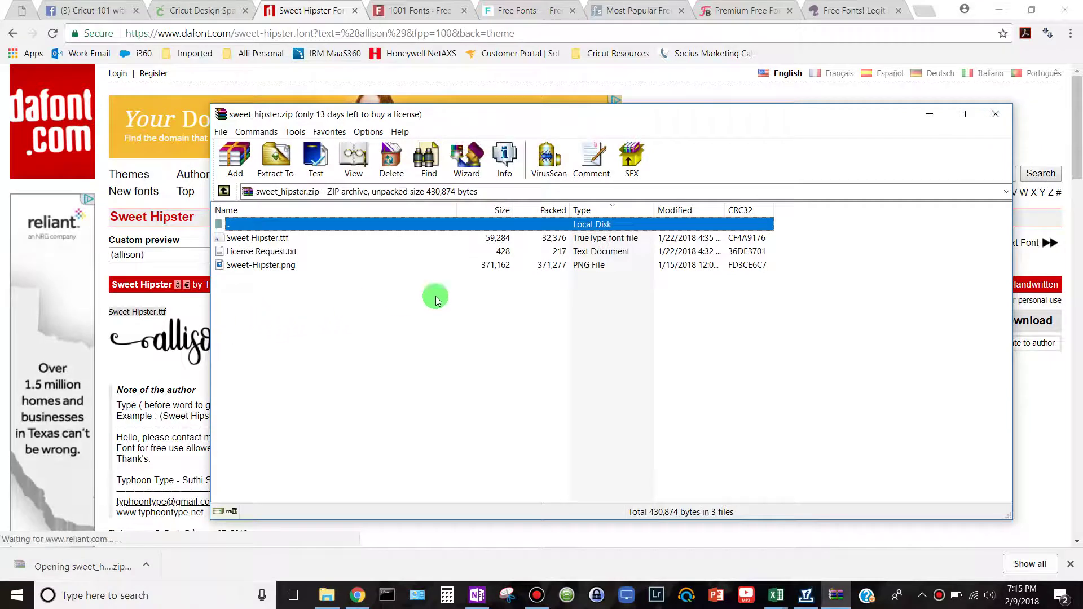
click(595, 238)
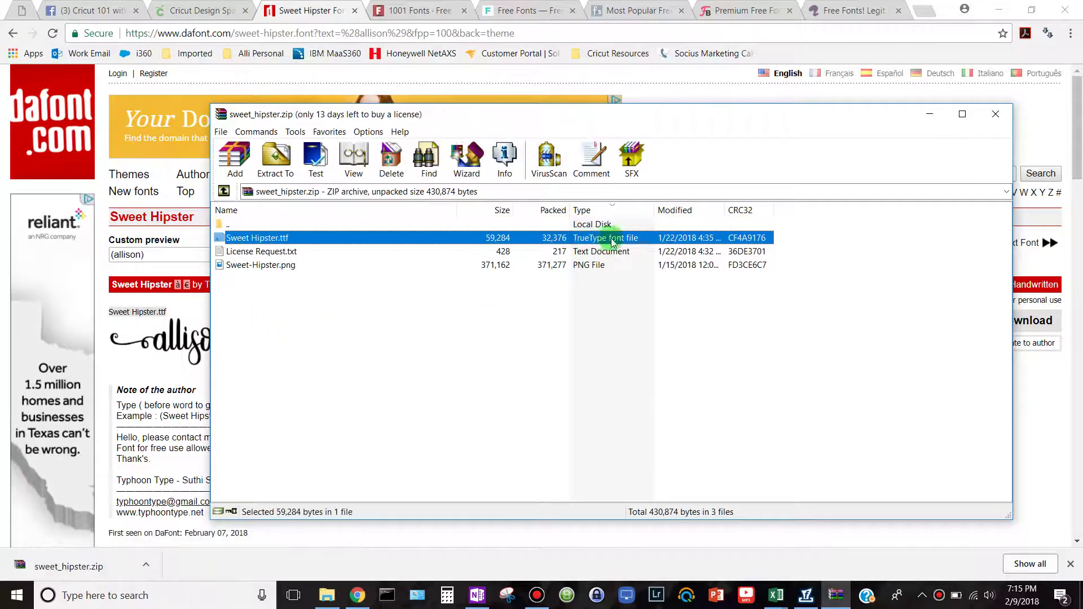
double_click(250, 239)
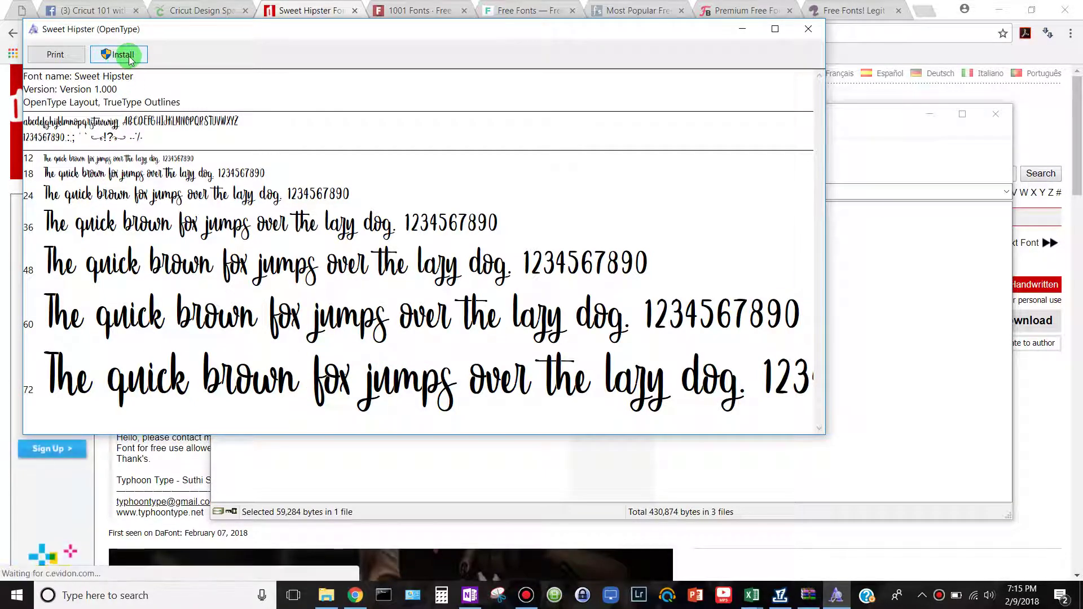
Install the Sweet Hipster font in Windows and close the font viewer and the archive window
click(125, 54)
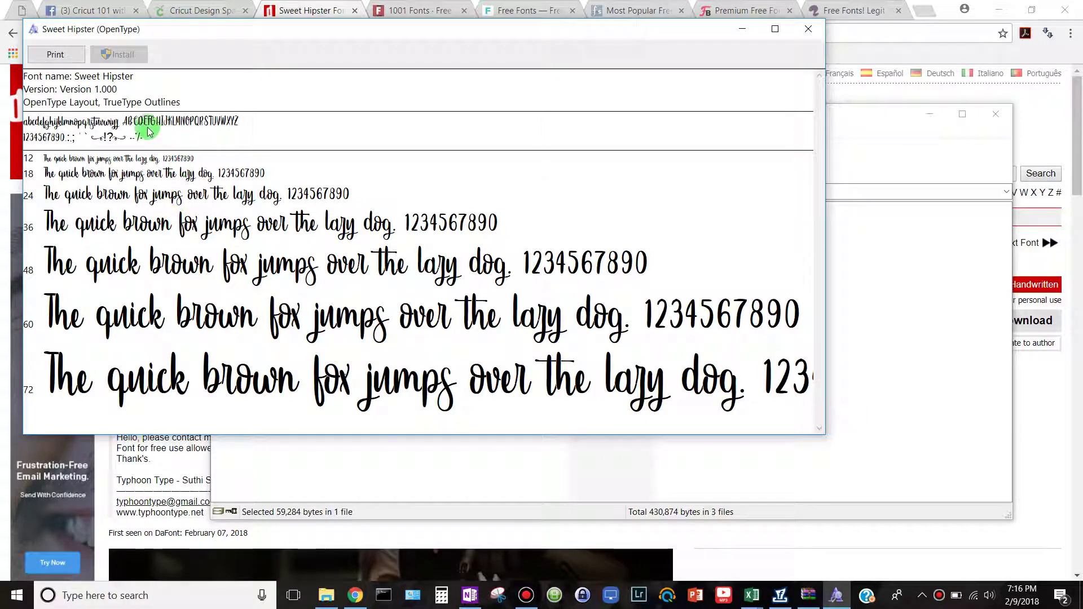
click(114, 56)
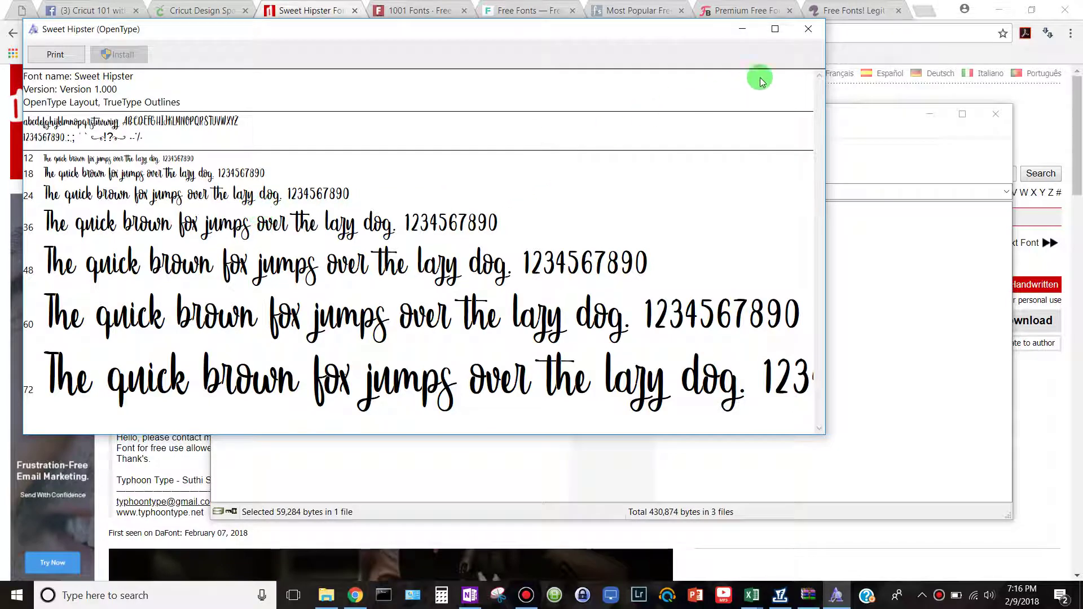
click(809, 31)
click(997, 115)
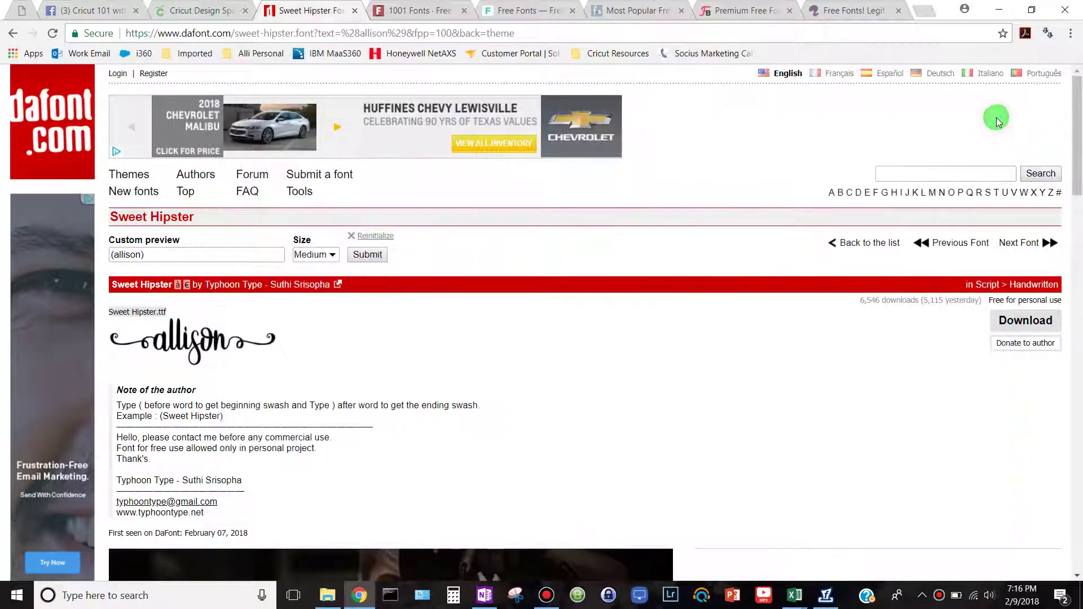
Switch to Cricut Design Space and search the fonts for "sweet" with the existing text selected
click(195, 12)
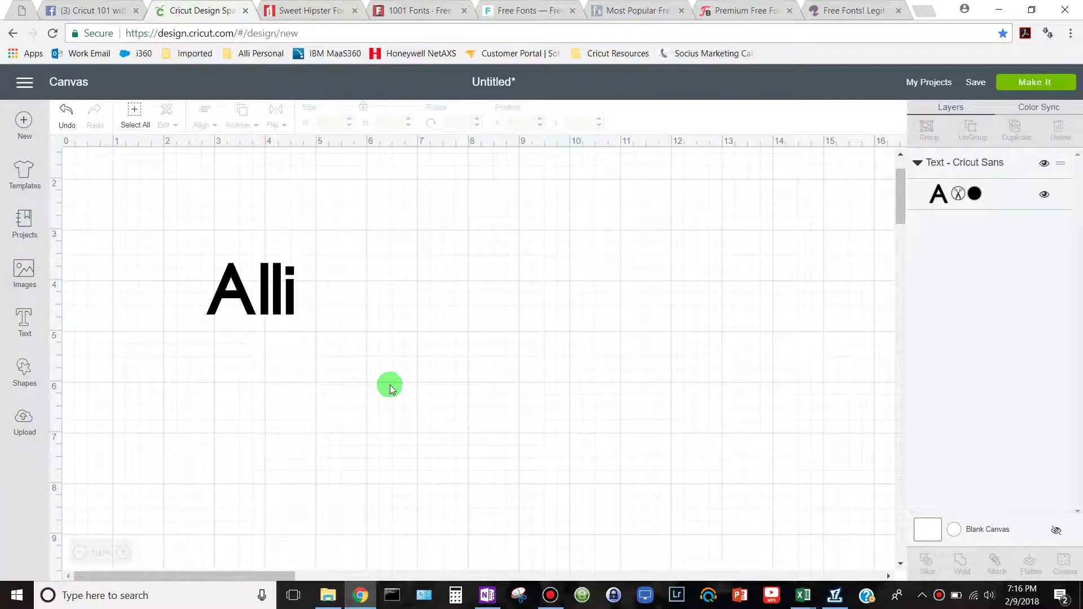
click(253, 301)
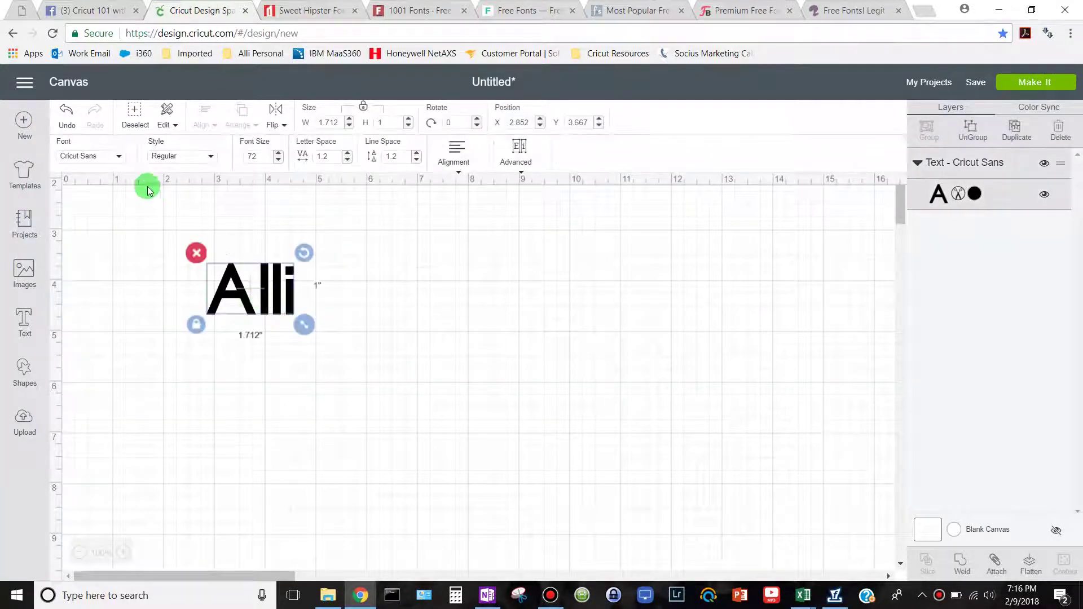
click(116, 155)
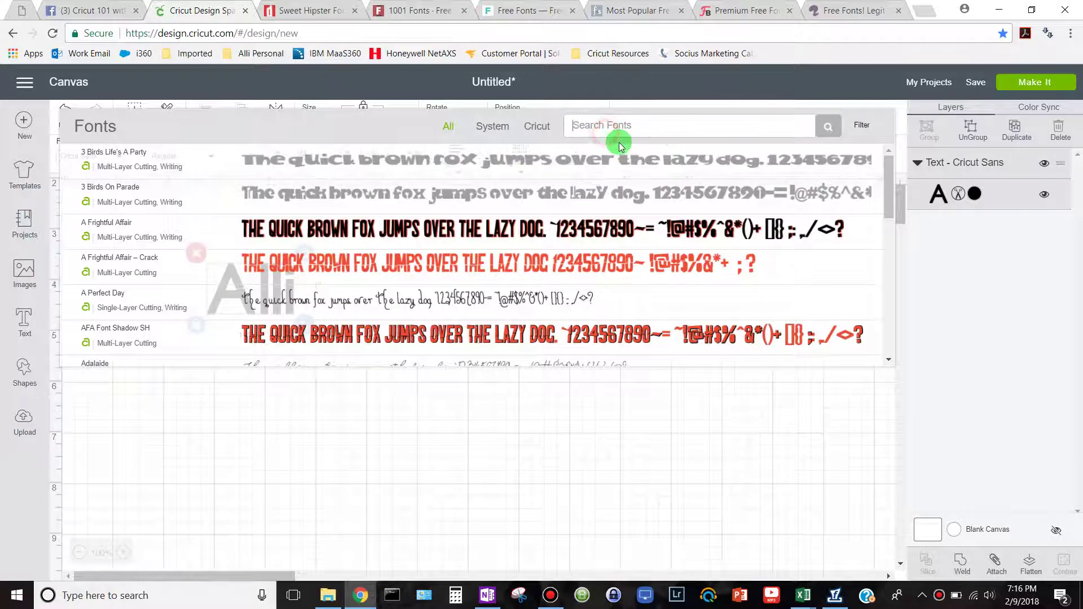
text(sweet)
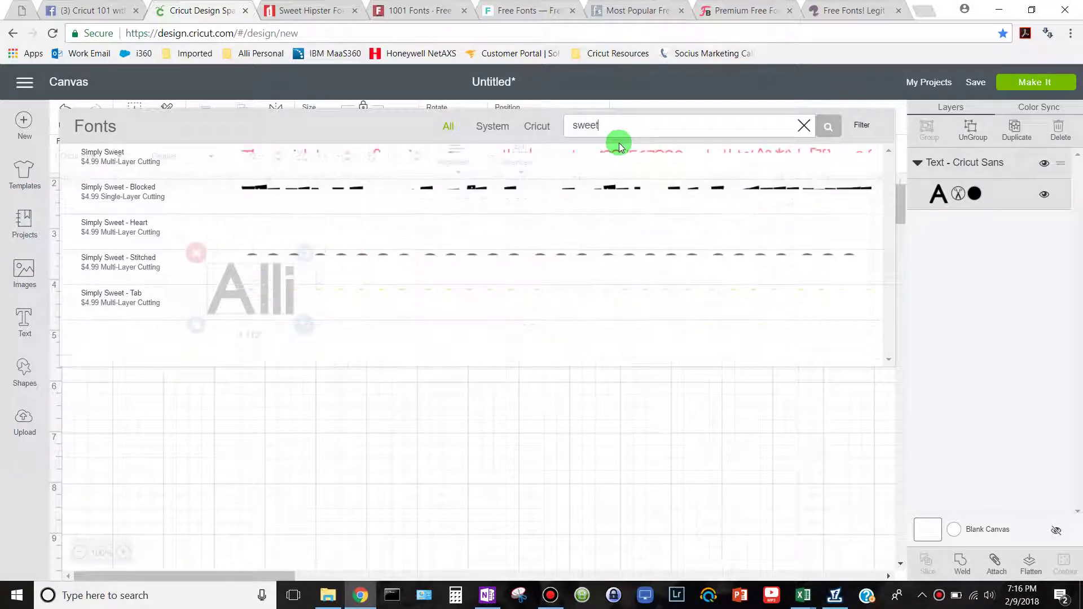
click(179, 403)
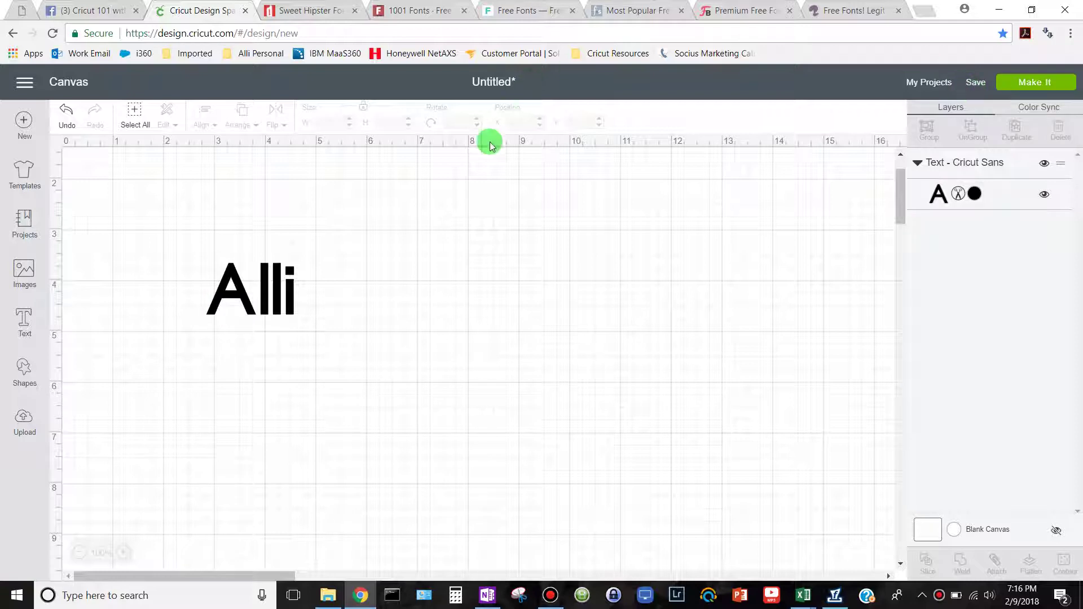
Reload the Design Space page, add the capitalized first name in parentheses as text, and move it to about X 4.5, Y 2.7
click(52, 35)
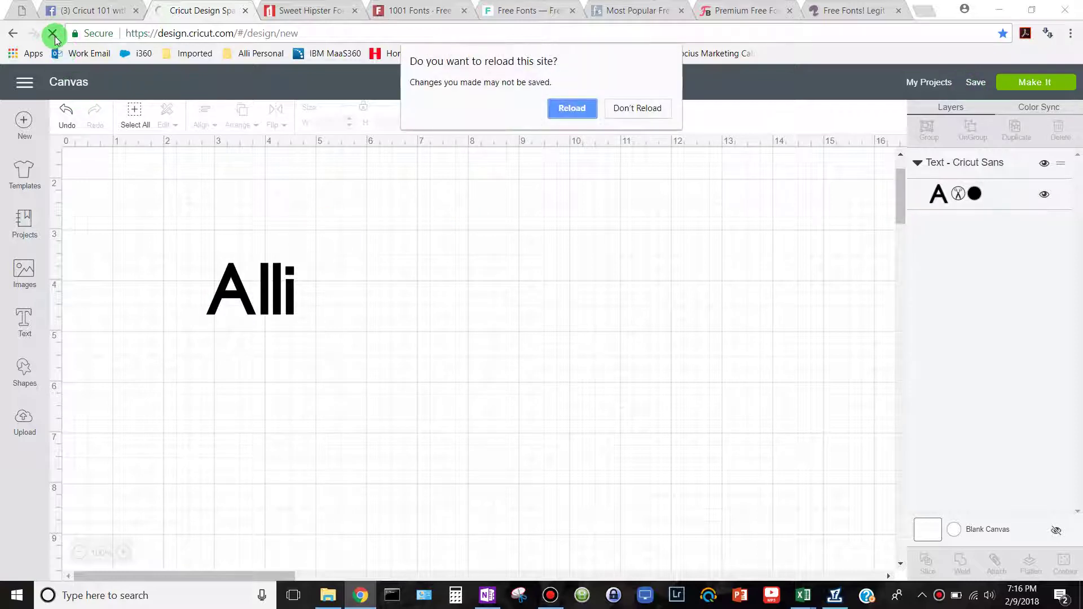
click(572, 108)
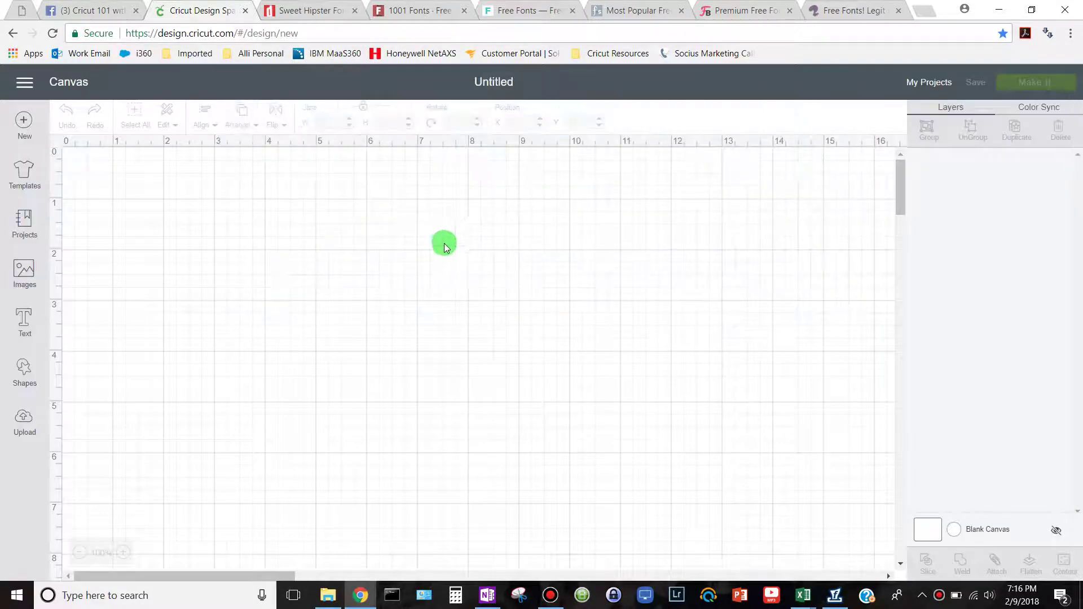
click(23, 325)
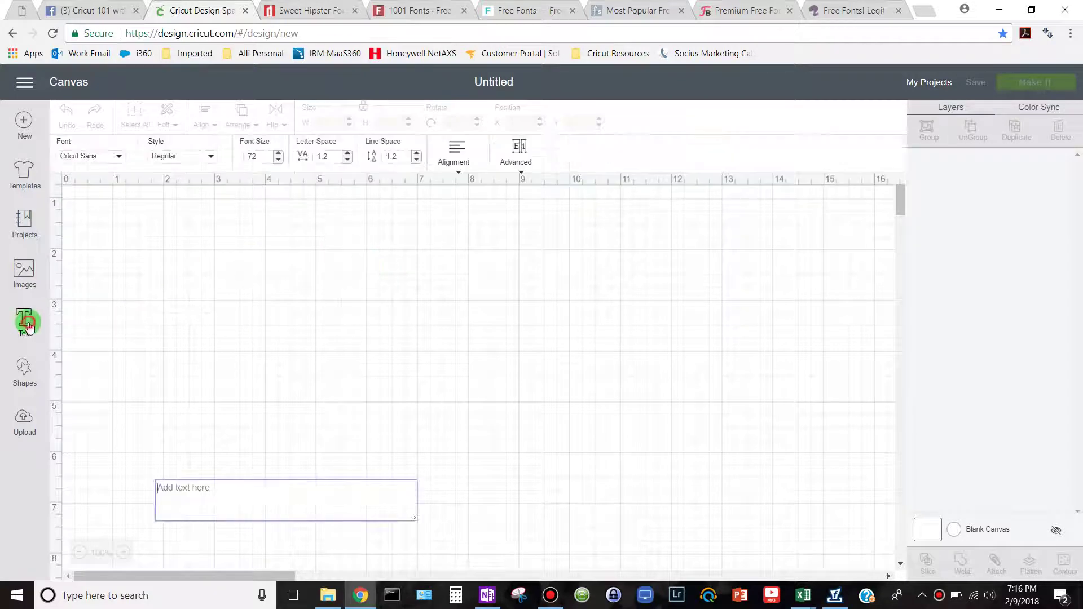
text(Alli)
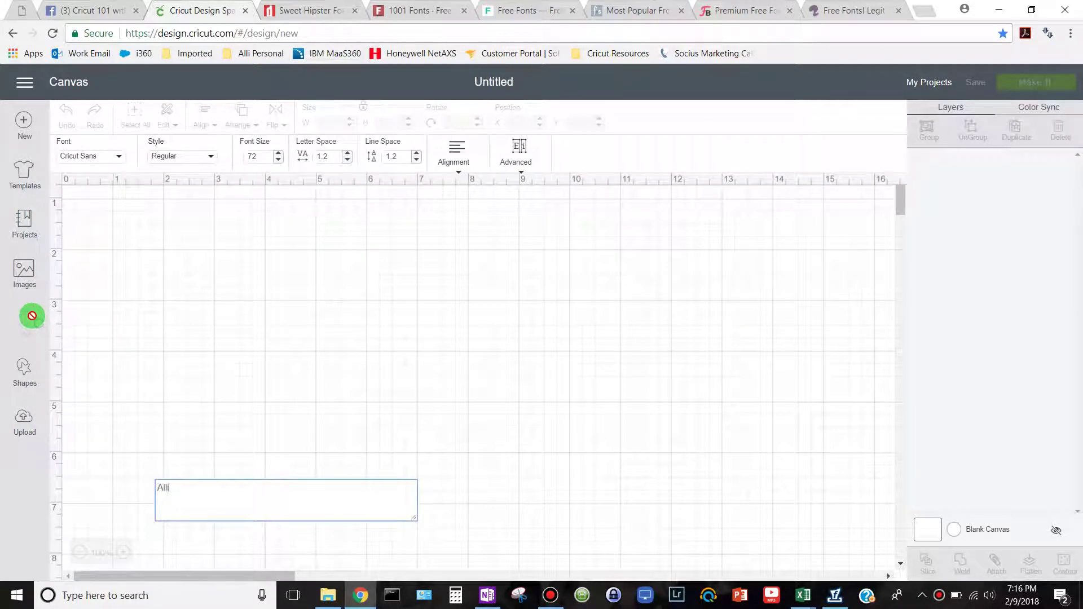
text(son))
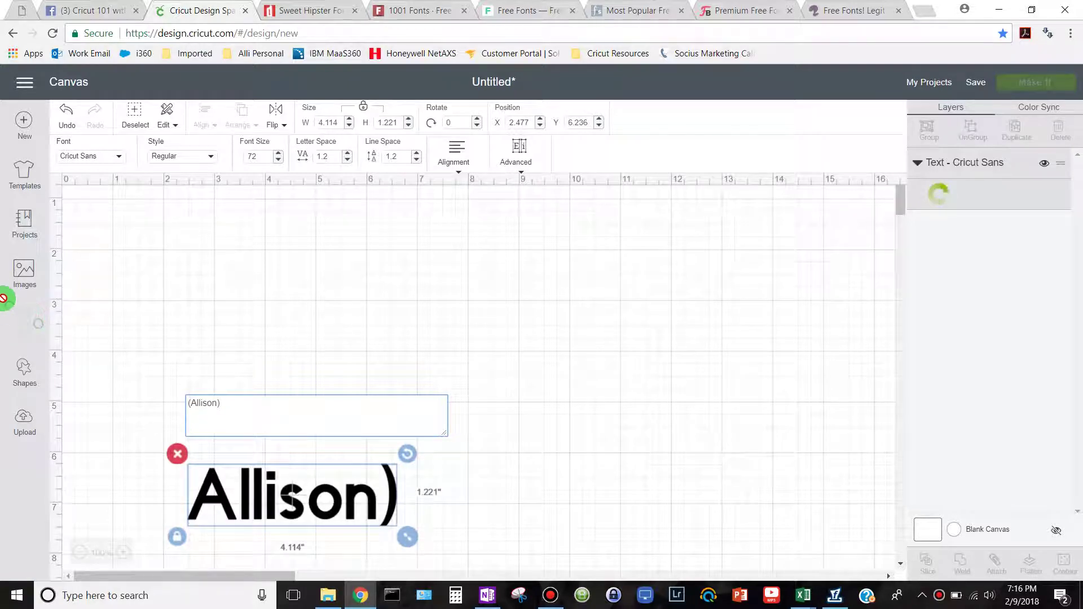
click(346, 305)
drag(346, 501, 483, 290)
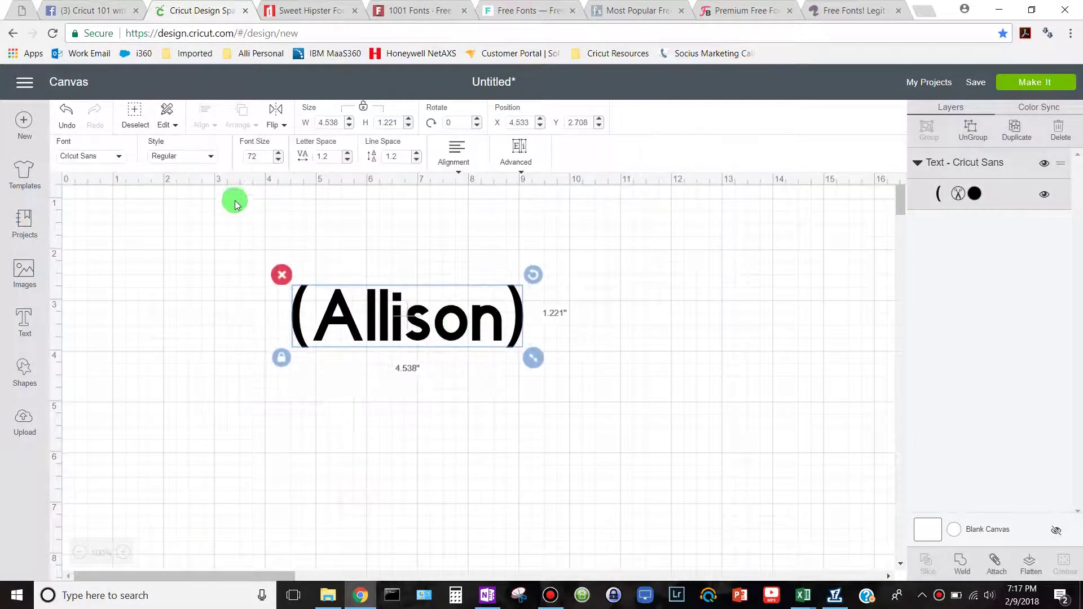
Search the fonts for "sweet" and apply Sweet Hipster to the name text
click(118, 161)
click(647, 135)
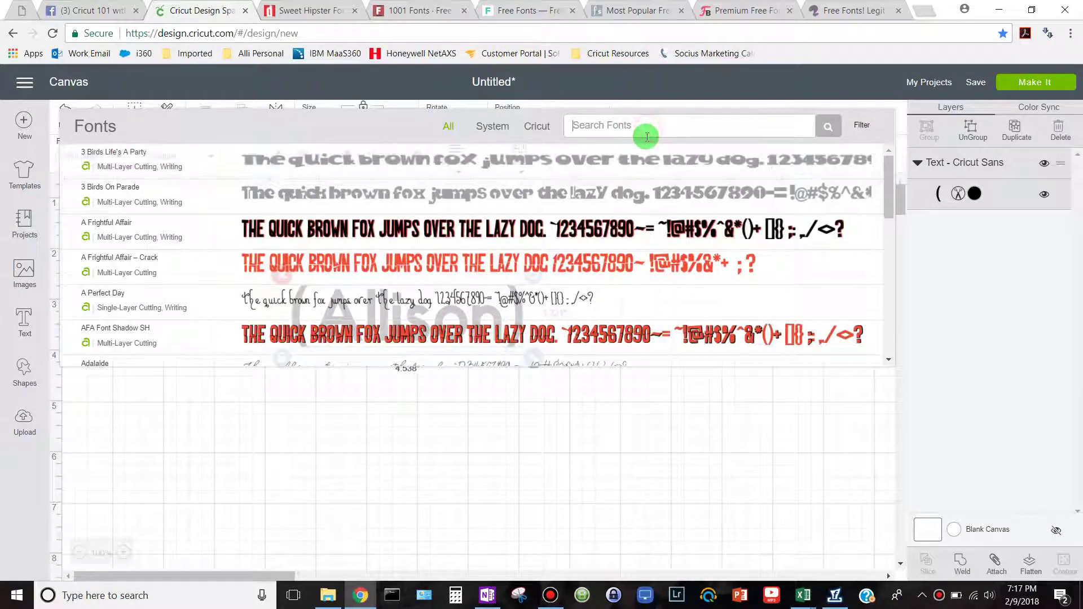
text(sweet)
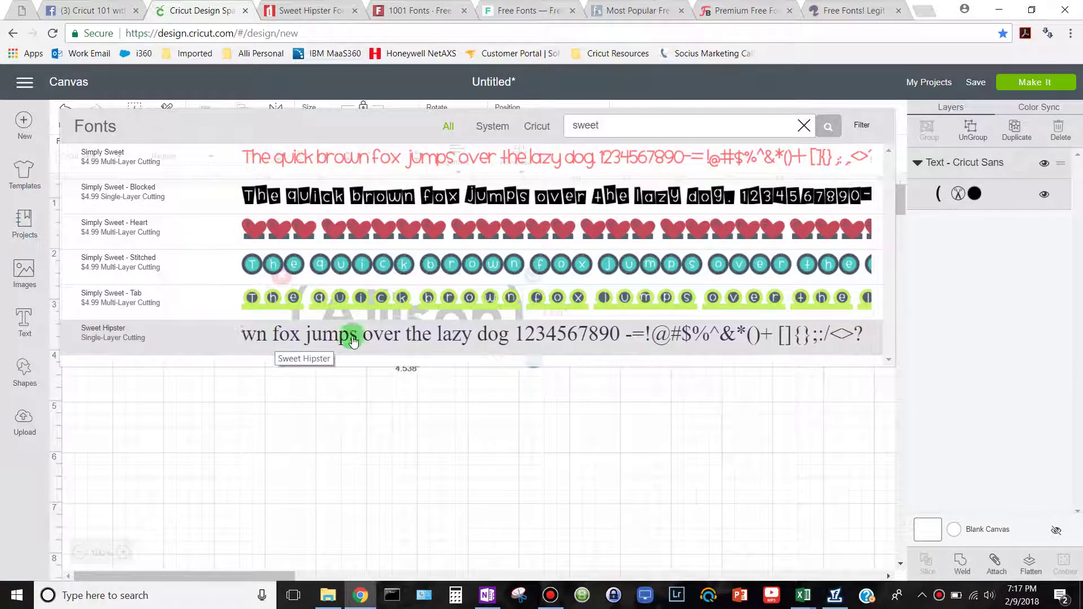
click(430, 342)
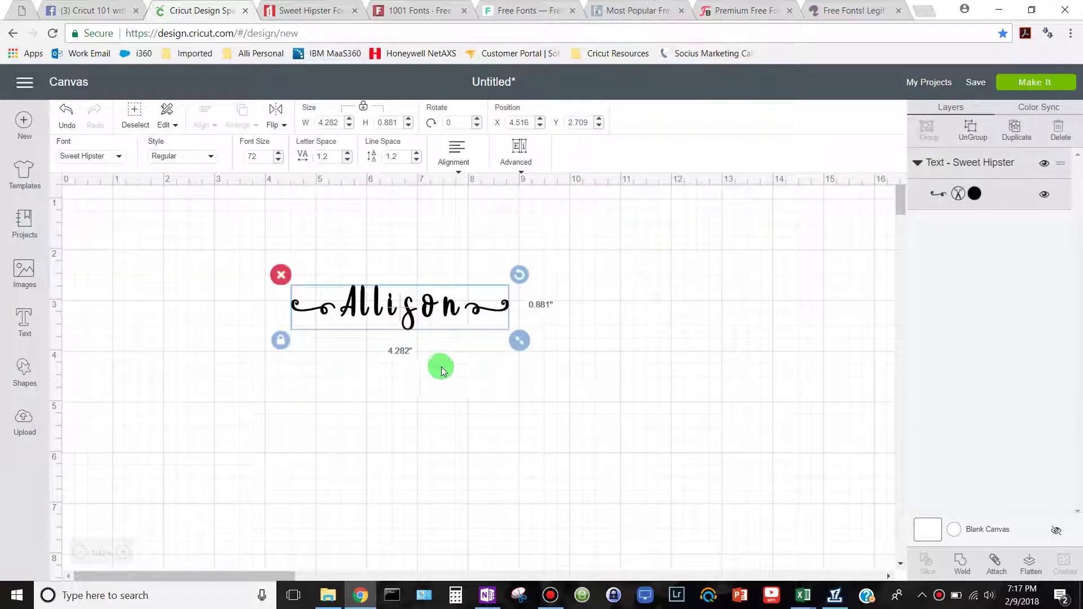
Enlarge the name text to about 8.9 by 1.8 inches and move it to about X 3.4, Y 3.0
drag(519, 340, 738, 452)
click(501, 346)
drag(540, 339, 485, 352)
click(942, 165)
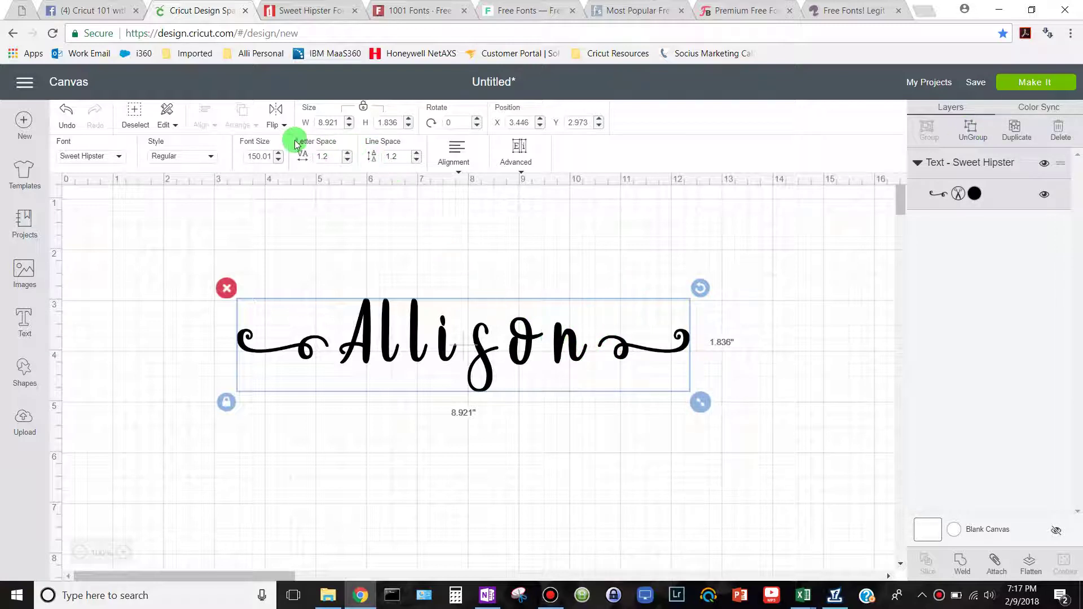
Reduce the name text's letter spacing to 0.2 so that the script letters sit close together
click(348, 160)
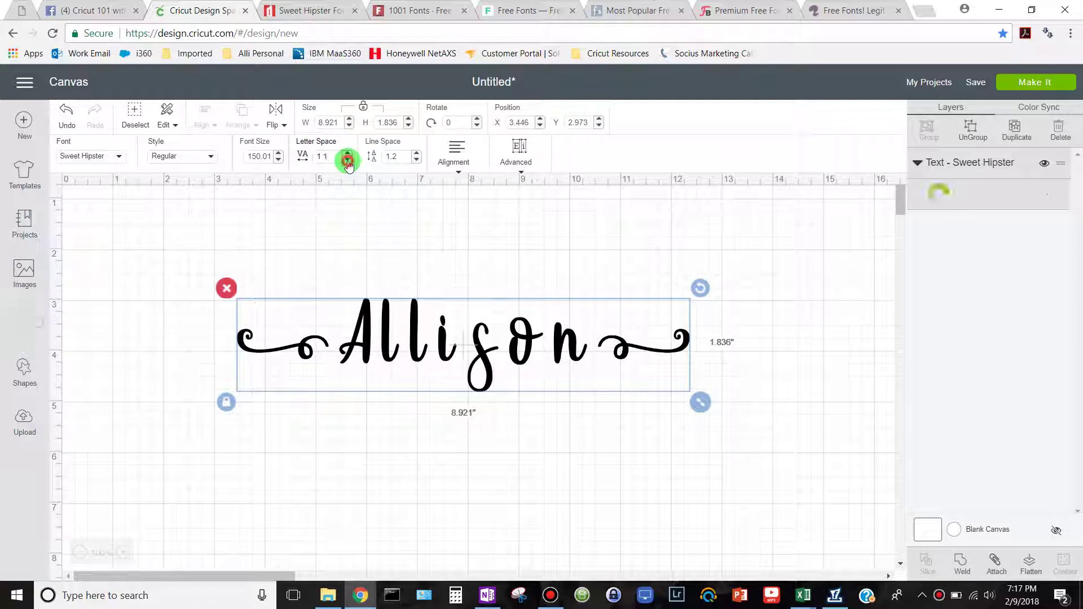
click(348, 159)
click(348, 160)
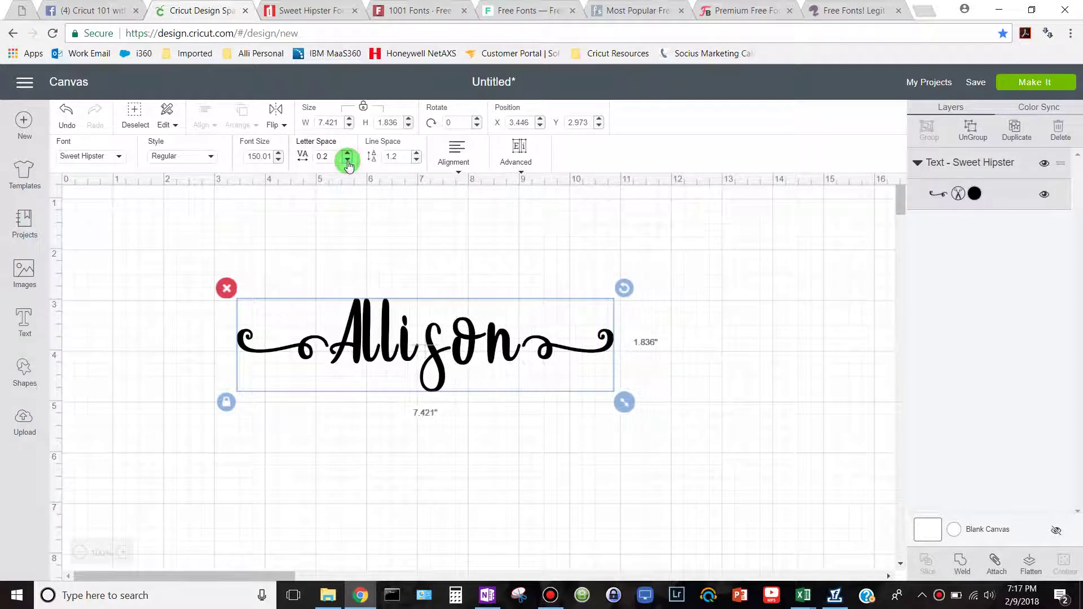
Try tightening the name text's letter spacing to -0.3
click(348, 160)
click(348, 160)
click(347, 161)
click(348, 161)
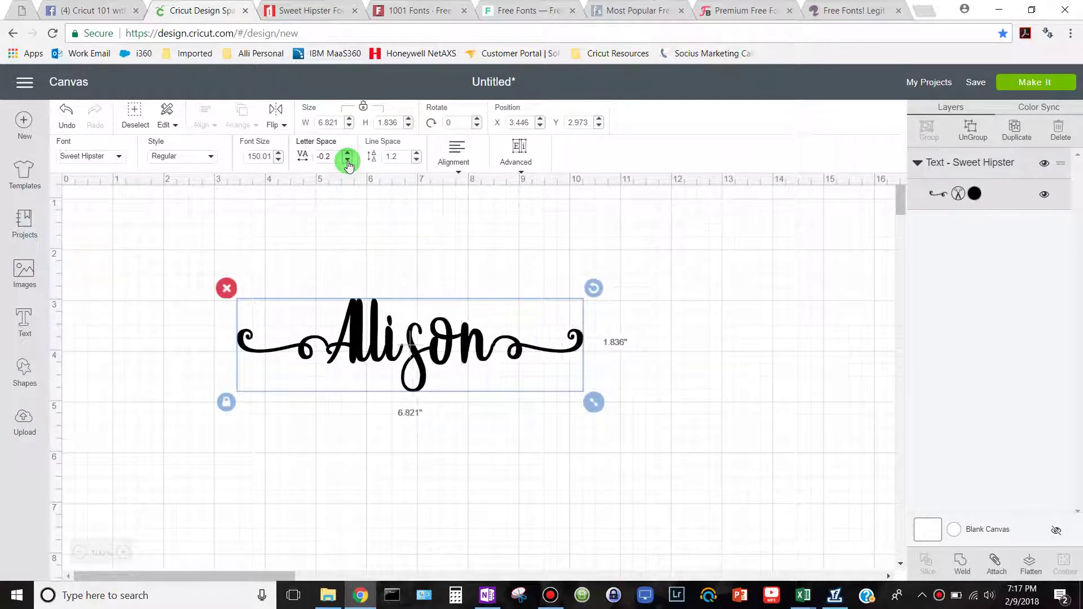
click(348, 161)
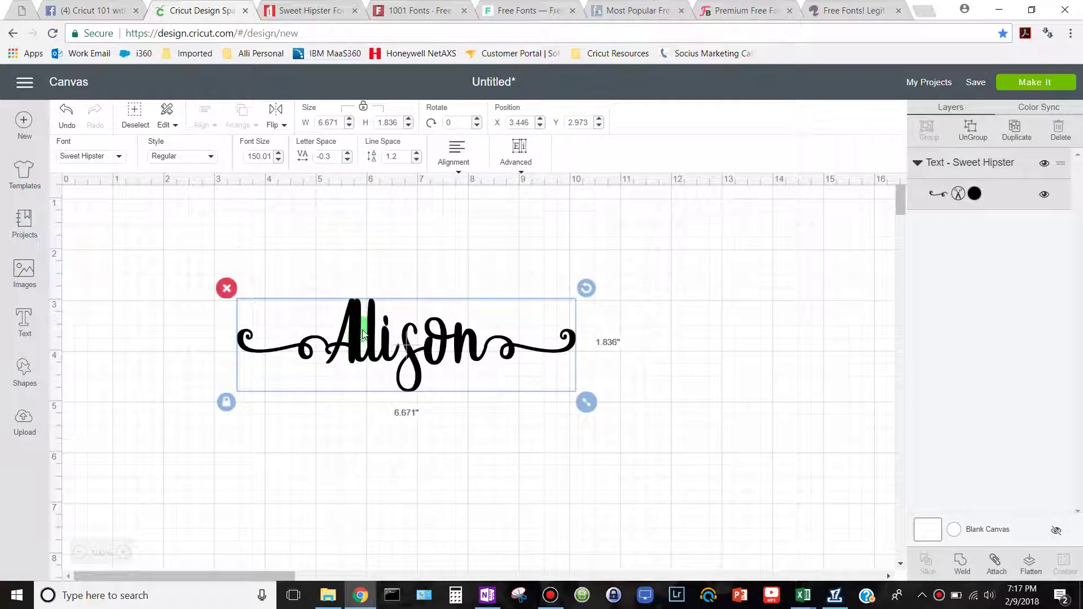
Set the name text's letter spacing to 0.8 and ungroup it into individual letters
click(351, 161)
drag(349, 159, 348, 158)
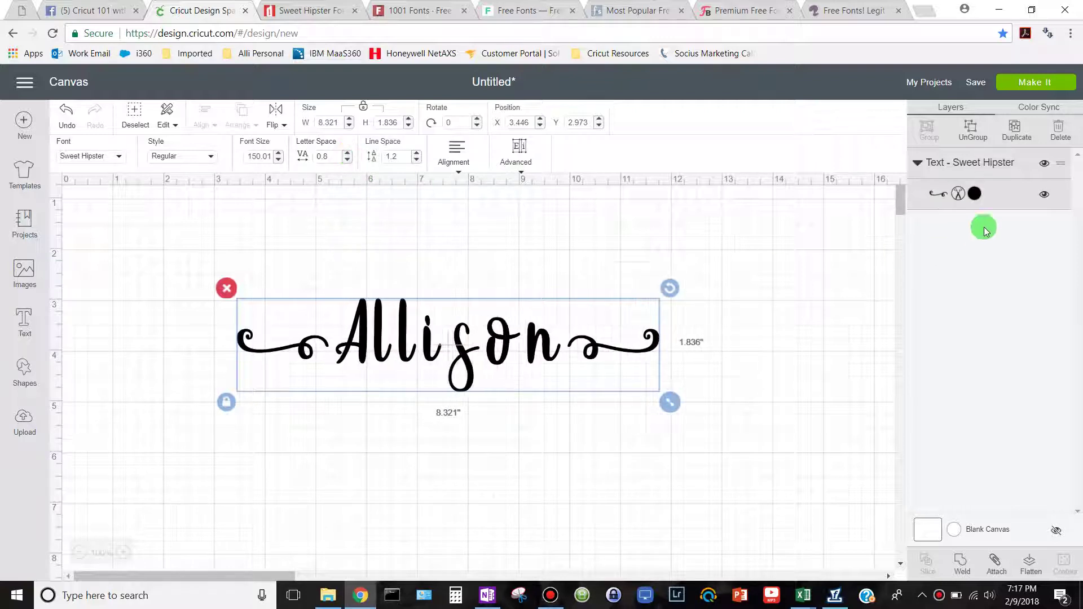
click(971, 130)
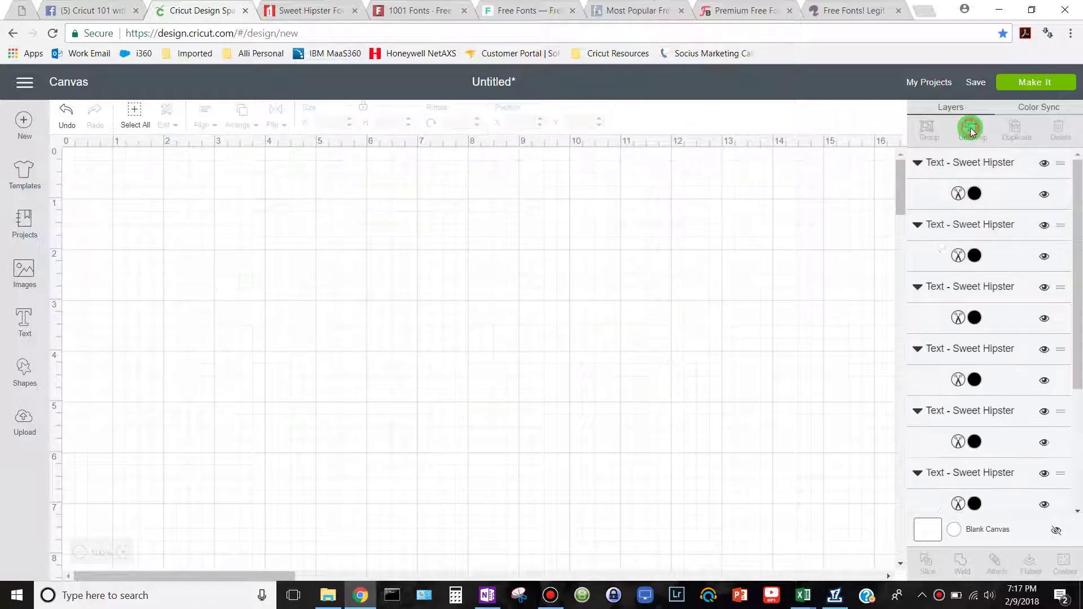
Try moving the o, the second l and the capital A separately, and undo the moves
click(588, 287)
drag(504, 351, 515, 305)
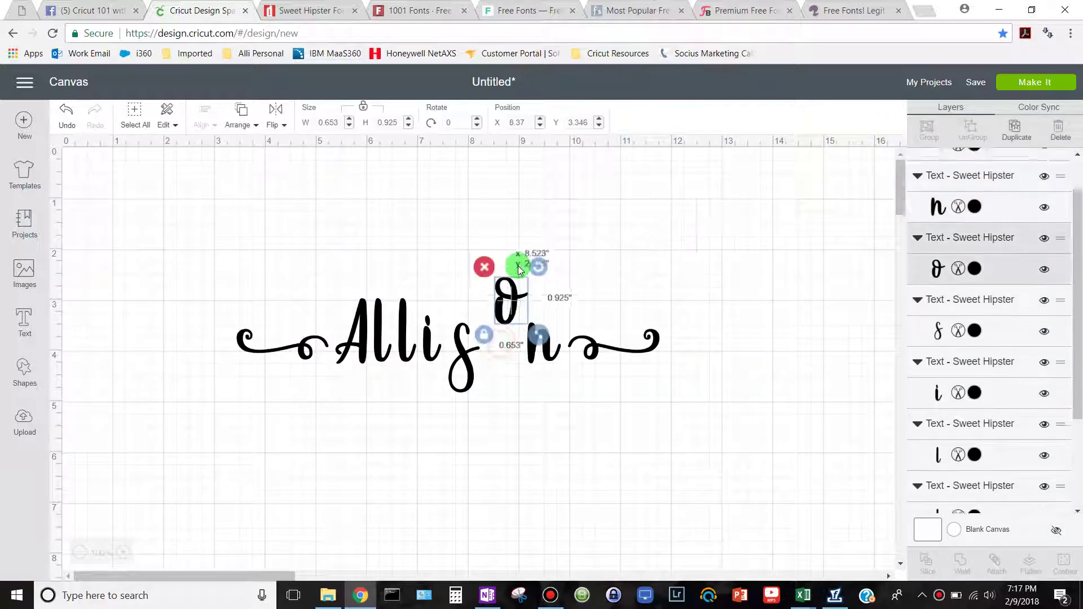
drag(411, 322, 409, 396)
drag(335, 365, 274, 282)
click(67, 115)
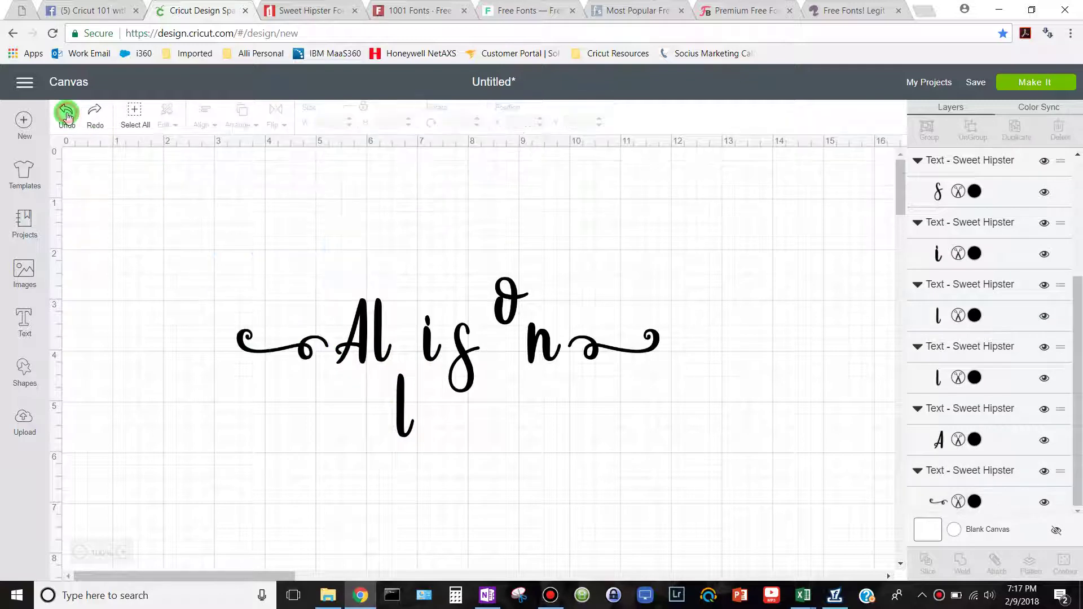
click(67, 116)
click(67, 116)
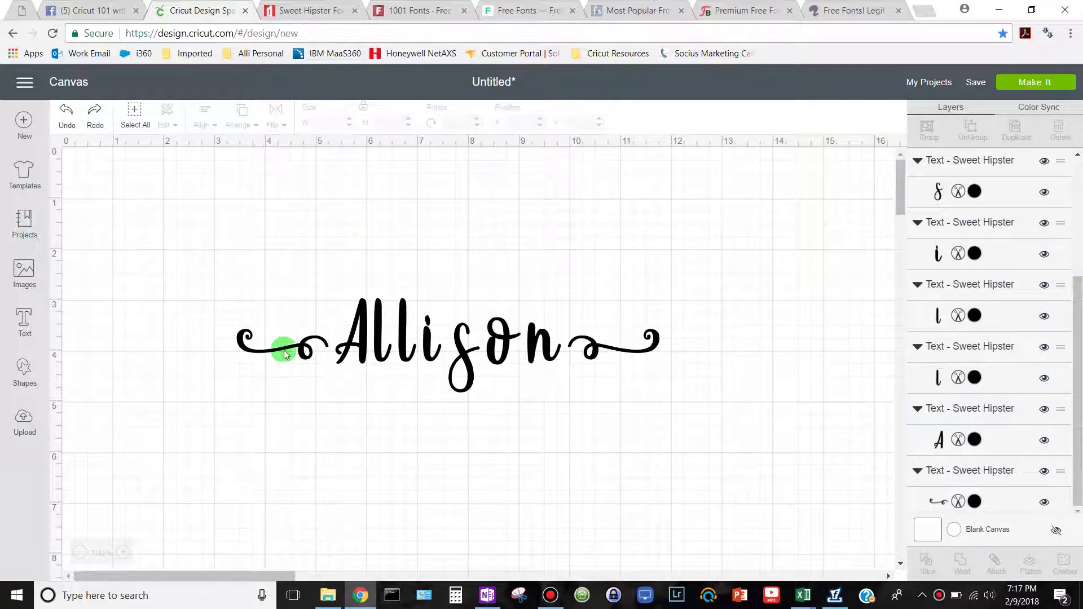
Close the gaps between both l's and the i, and shift the s to about X 7.05 so it meets the i
drag(464, 361, 389, 364)
click(463, 373)
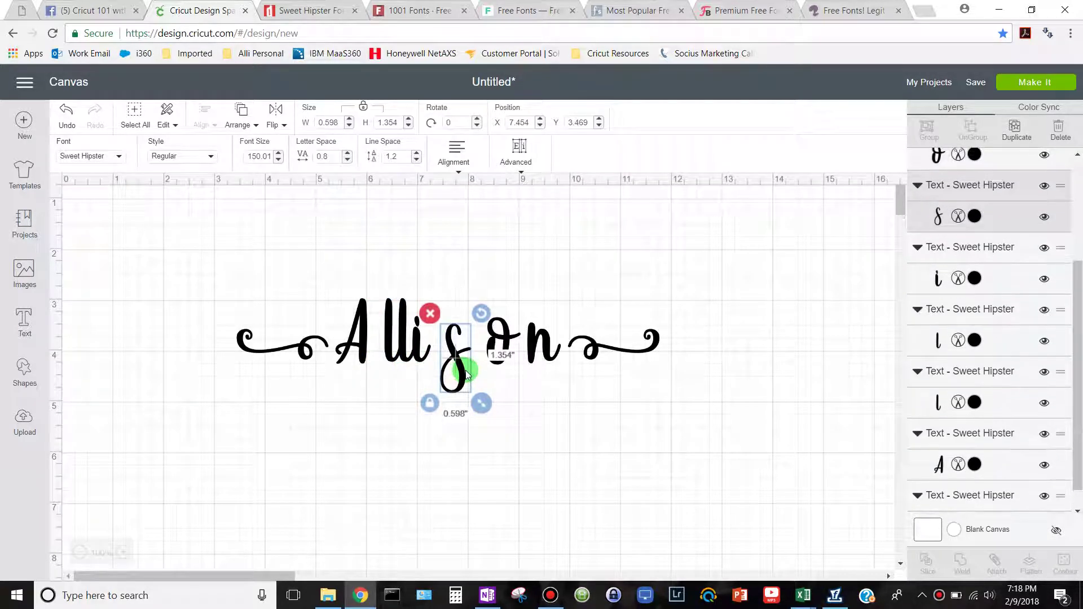
key(Left)
key(Left)
key(Left)
key(Left)
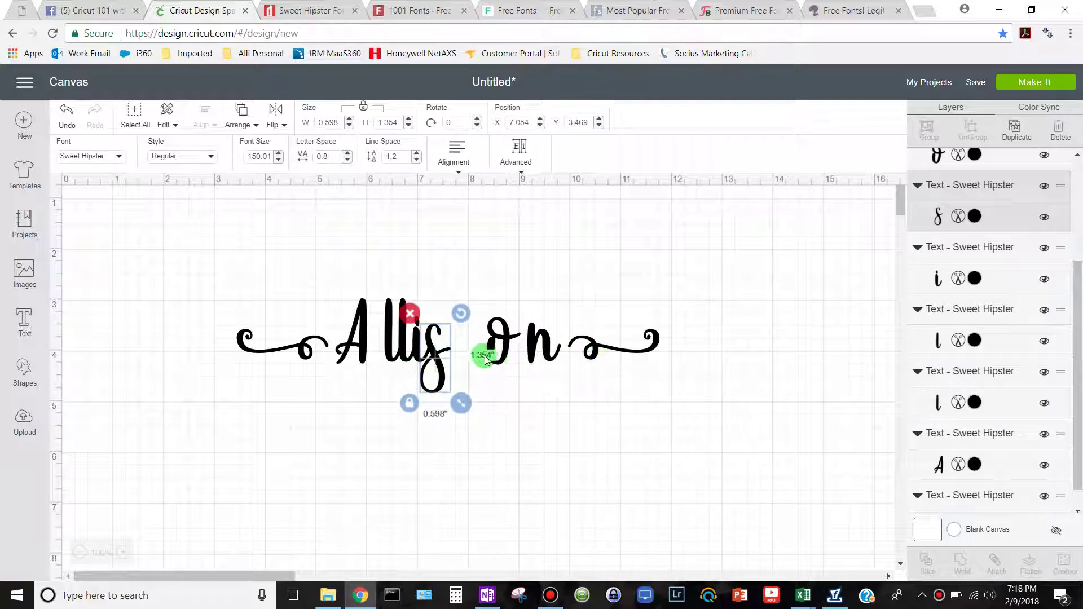
Shift the letter o to X 7.57 so that it connects with the s
click(502, 357)
key(Left)
key(Left)
key(Left)
key(Left)
key(Left)
key(Left)
key(Left)
key(Left)
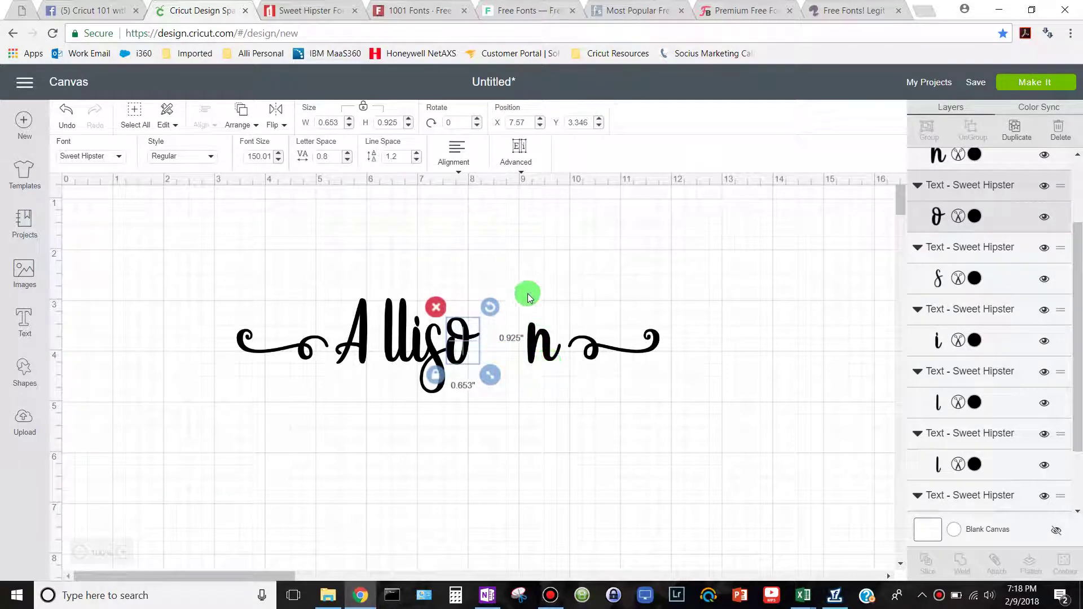
Select the n together with the closing swash and shift both to about X 8.2 so the n meets the o
drag(511, 296, 691, 400)
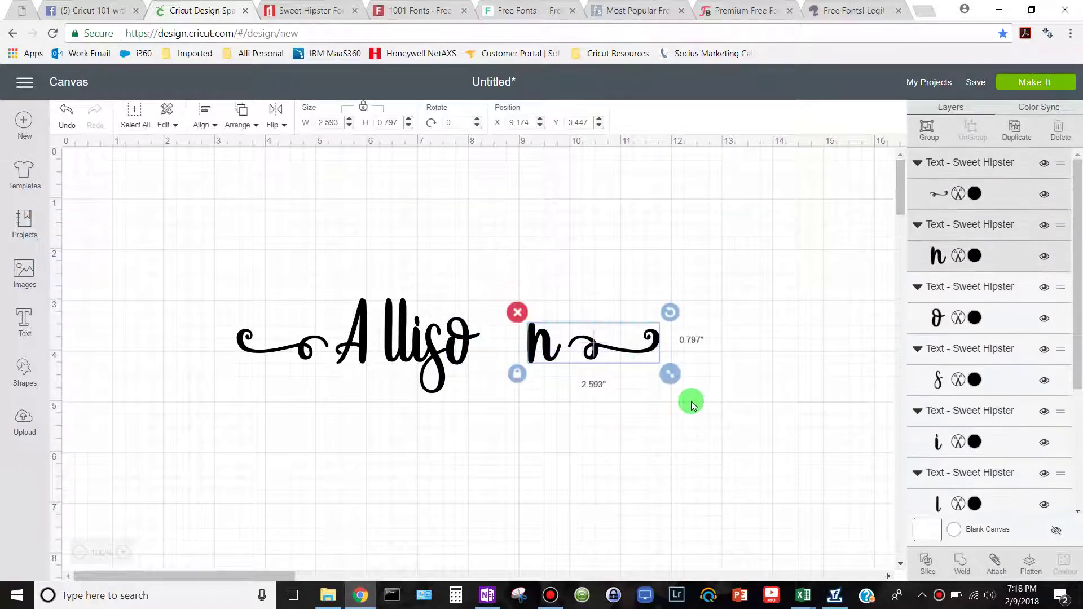
key(Left)
key(Left)
key(Left)
key(Left)
key(Left)
key(Left)
key(Left)
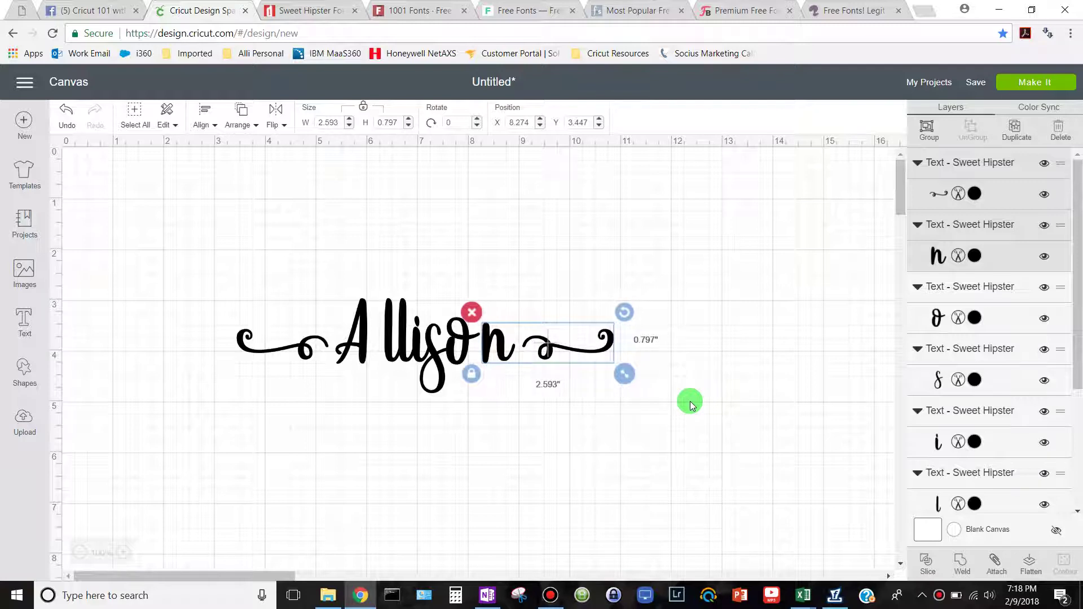
Shift the opening swash to about X 3.65 against the capital A, and shift the closing swash inward against the n
click(301, 360)
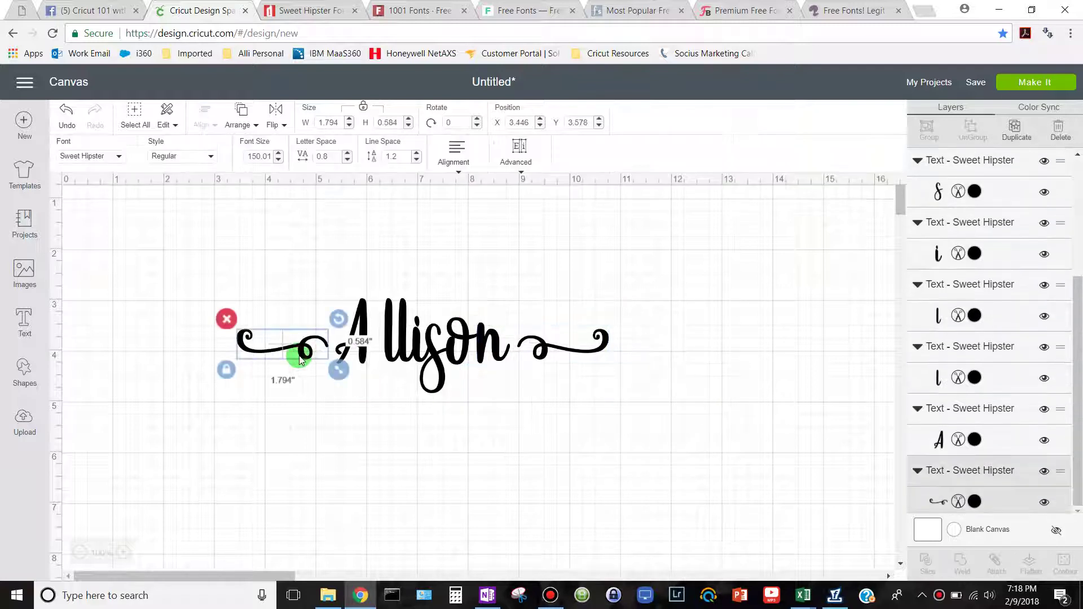
key(Right)
key(Right)
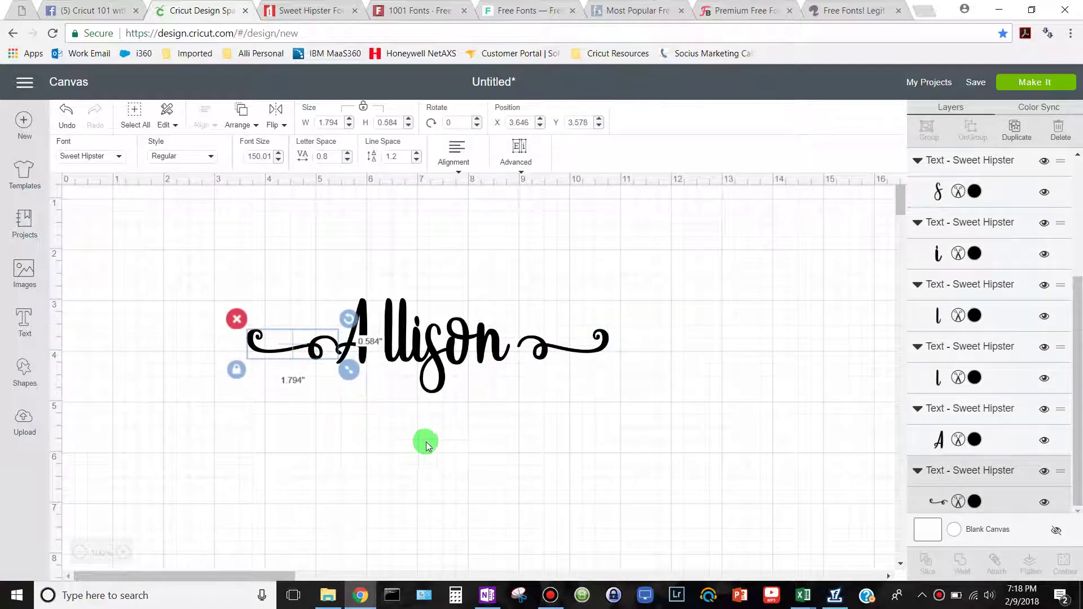
click(462, 454)
click(537, 348)
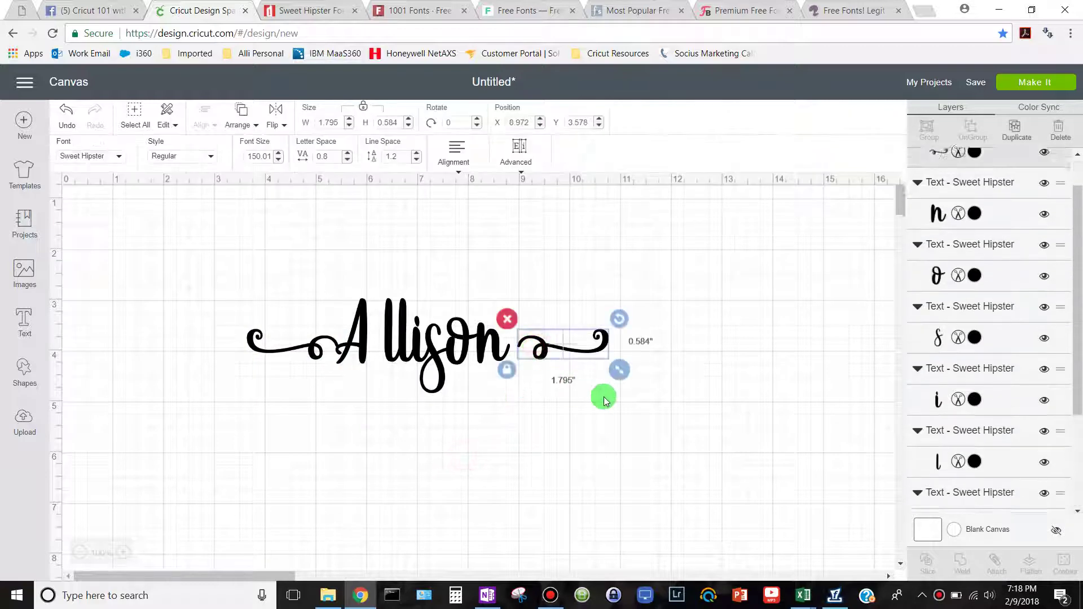
key(Left)
key(Left)
click(574, 430)
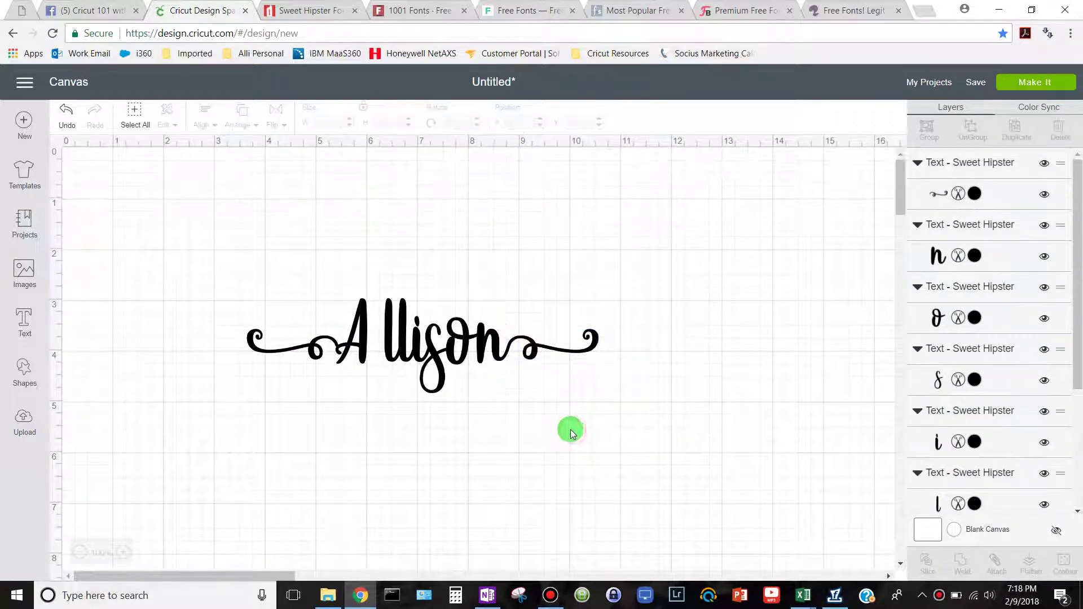
Fine-tune the opening swash to about X 3.67, Y 3.59 where it joins the capital A
click(331, 343)
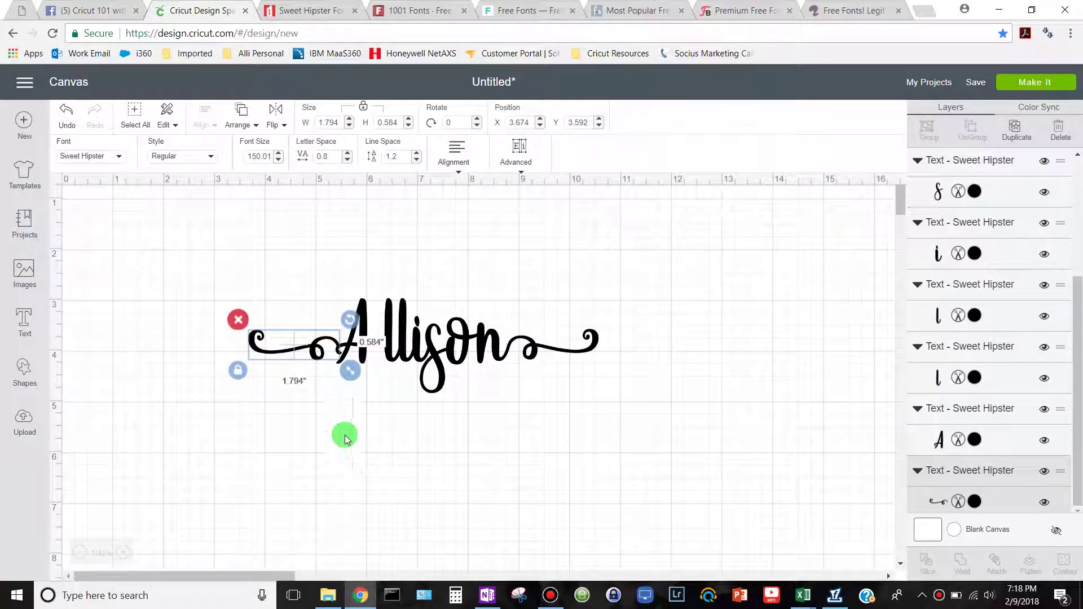
click(317, 273)
drag(328, 325, 636, 464)
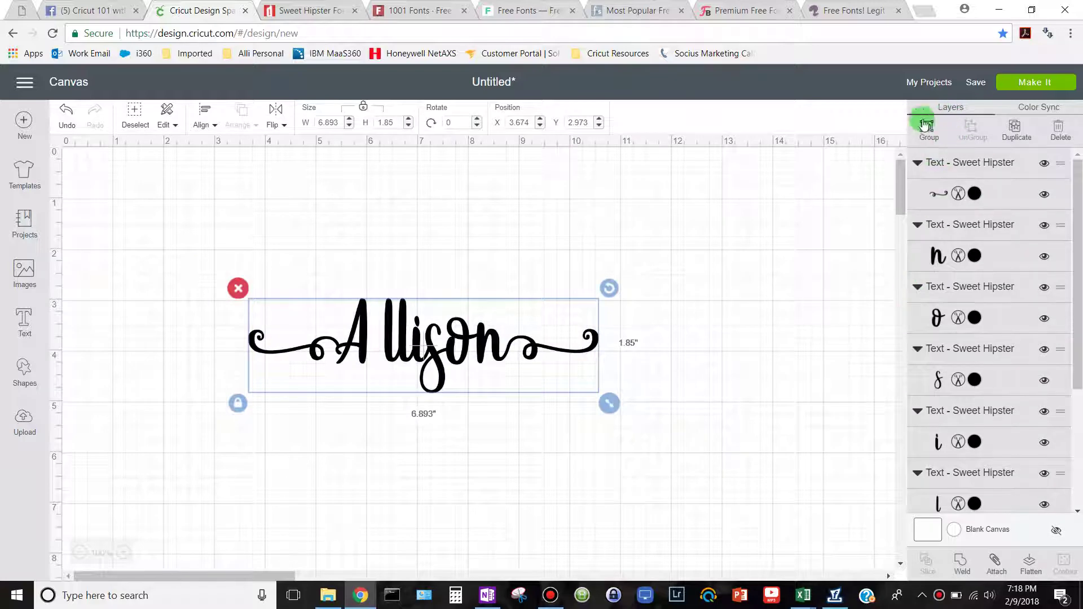
click(378, 471)
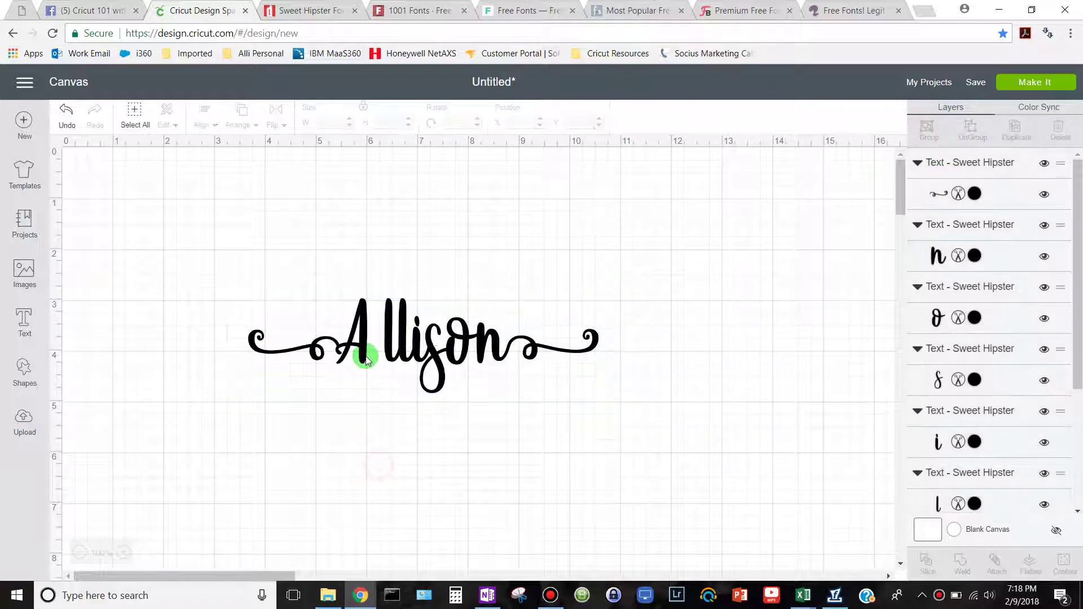
Shift the capital A and the opening swash together to about X 3.87, closing the gap before the first l
click(338, 356)
drag(319, 351, 328, 351)
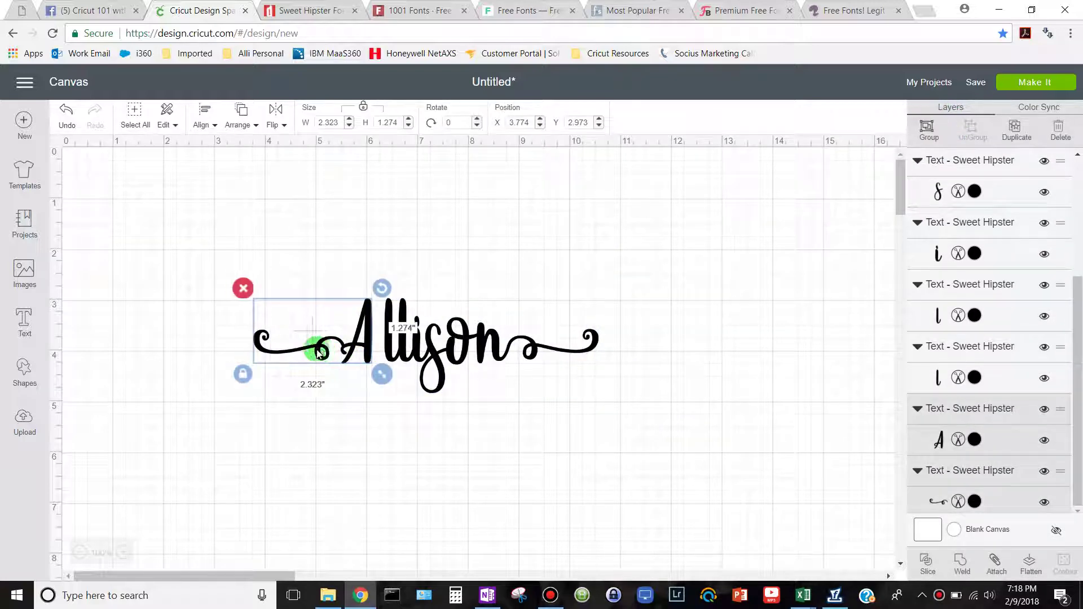
click(452, 502)
Select all letters and swashes and move the whole name to about X 3.89, Y 2.93
drag(208, 255, 677, 452)
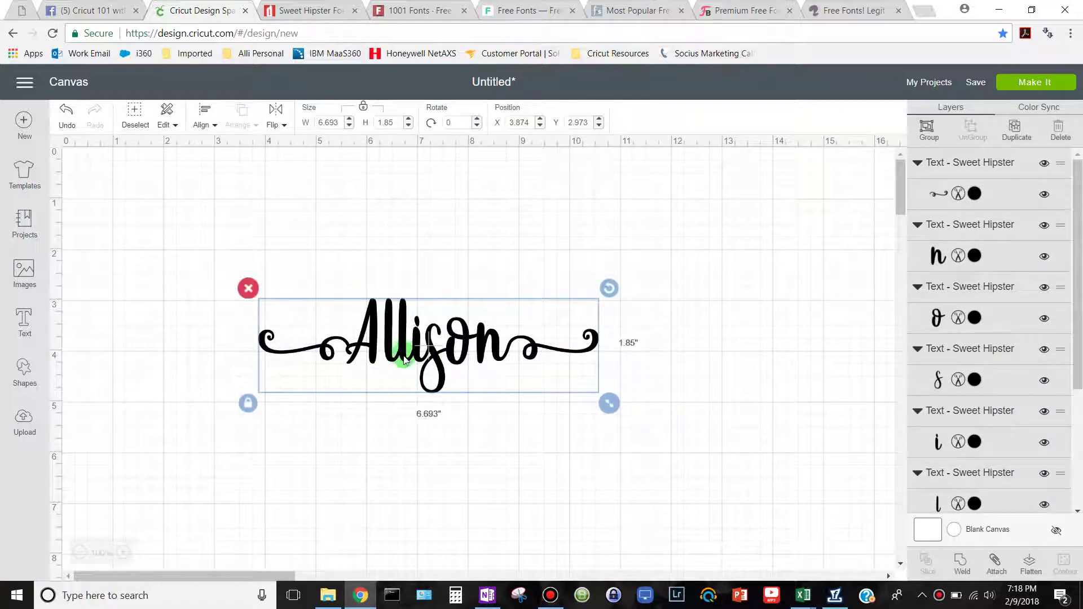
drag(416, 355, 421, 334)
click(428, 426)
Lower the letter i to about Y 3.32 so that it lines up with the neighbouring letters
click(420, 338)
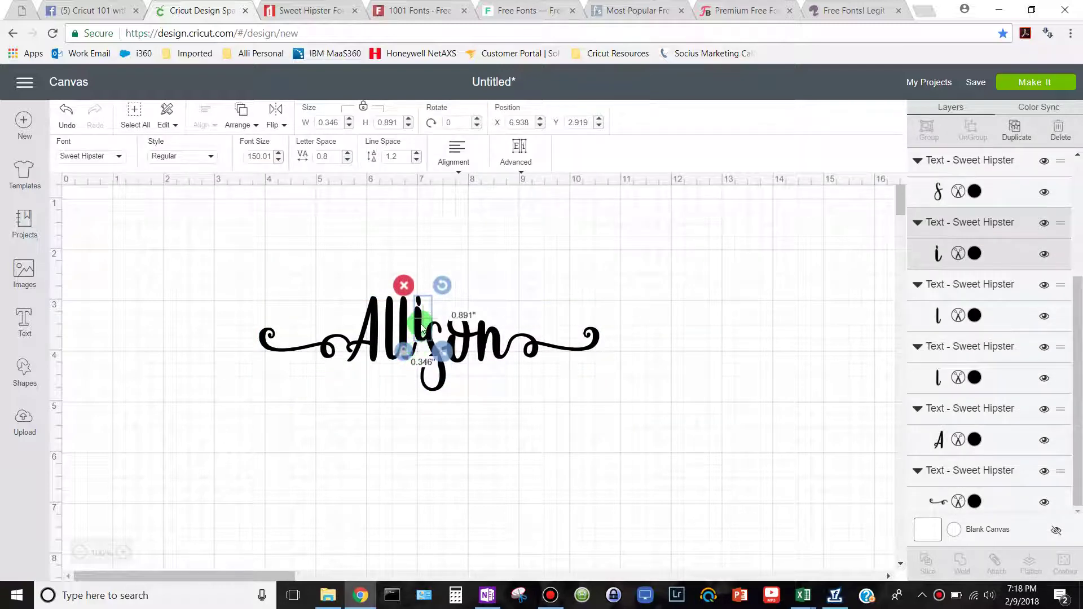
key(Down)
key(Down)
key(Down)
key(Down)
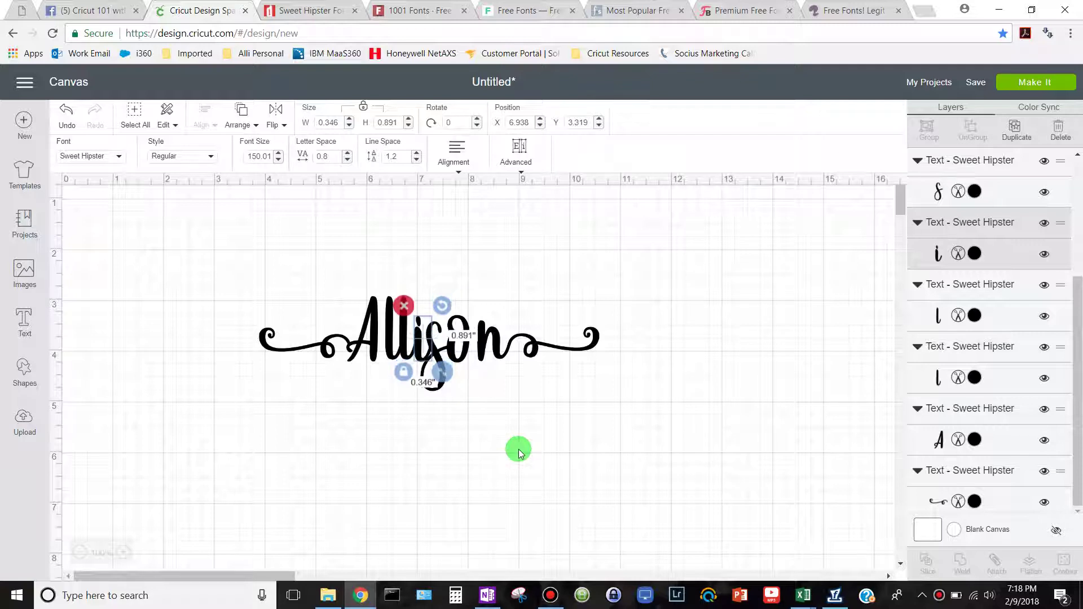
drag(421, 350, 420, 349)
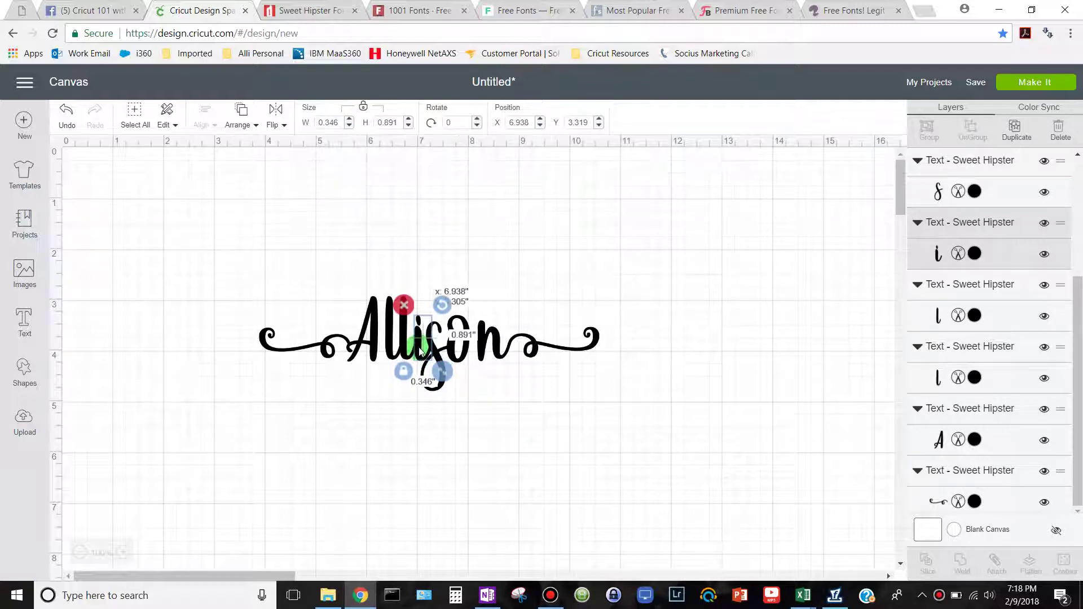
click(998, 172)
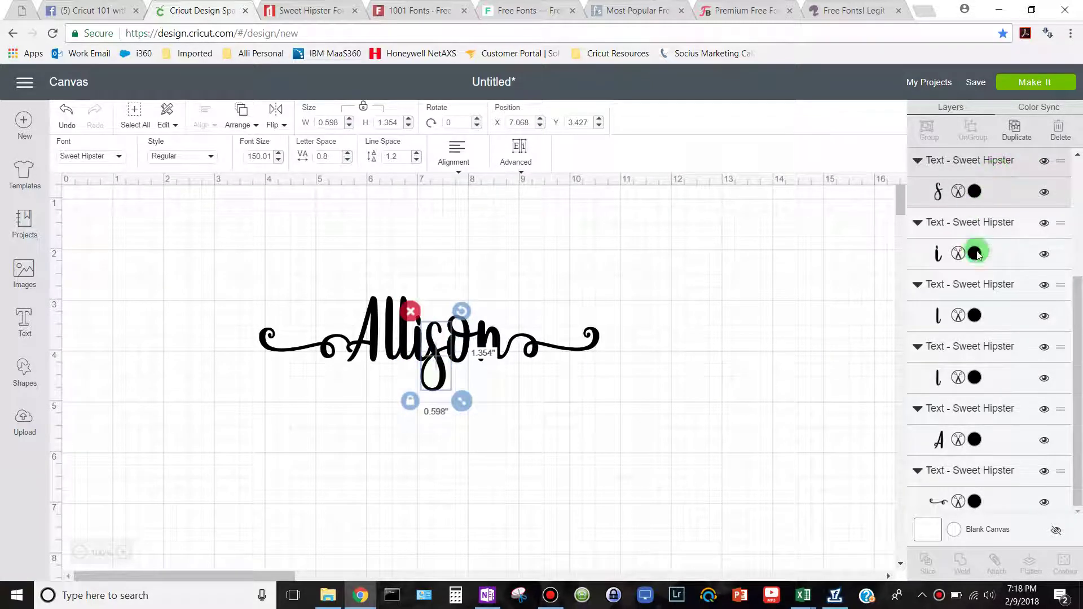
drag(1078, 450, 1078, 276)
click(665, 379)
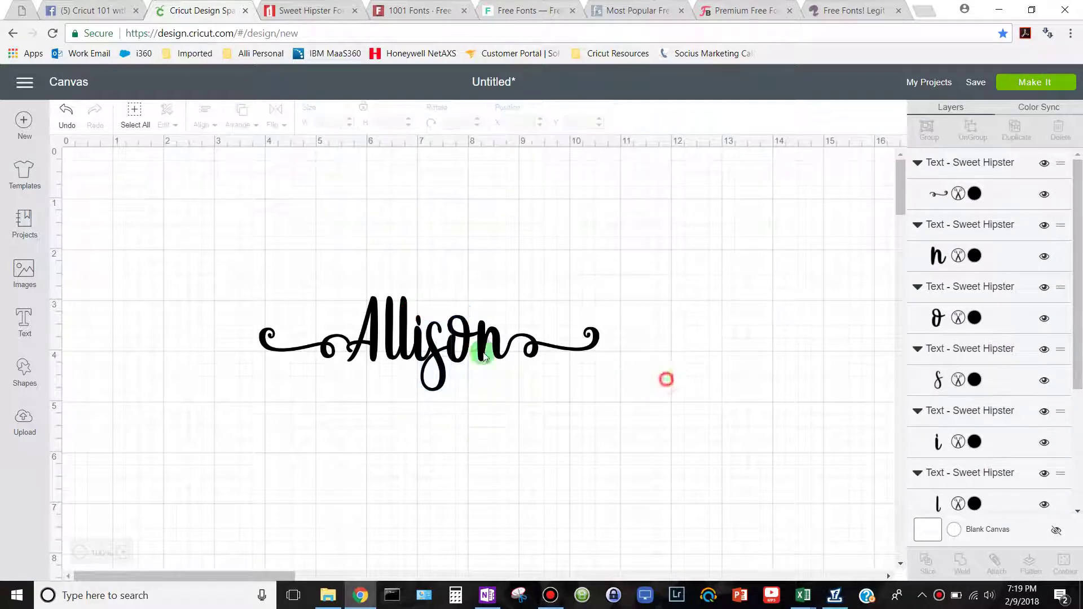
Weld all letters and swashes into a single shape and move it slightly left on the canvas
drag(213, 239, 742, 473)
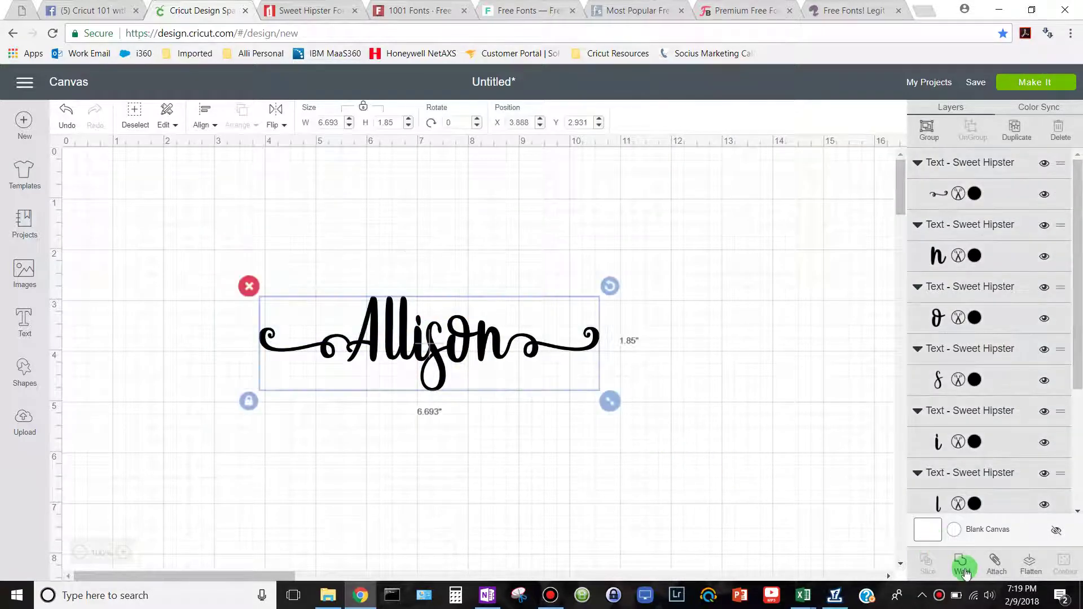
click(963, 566)
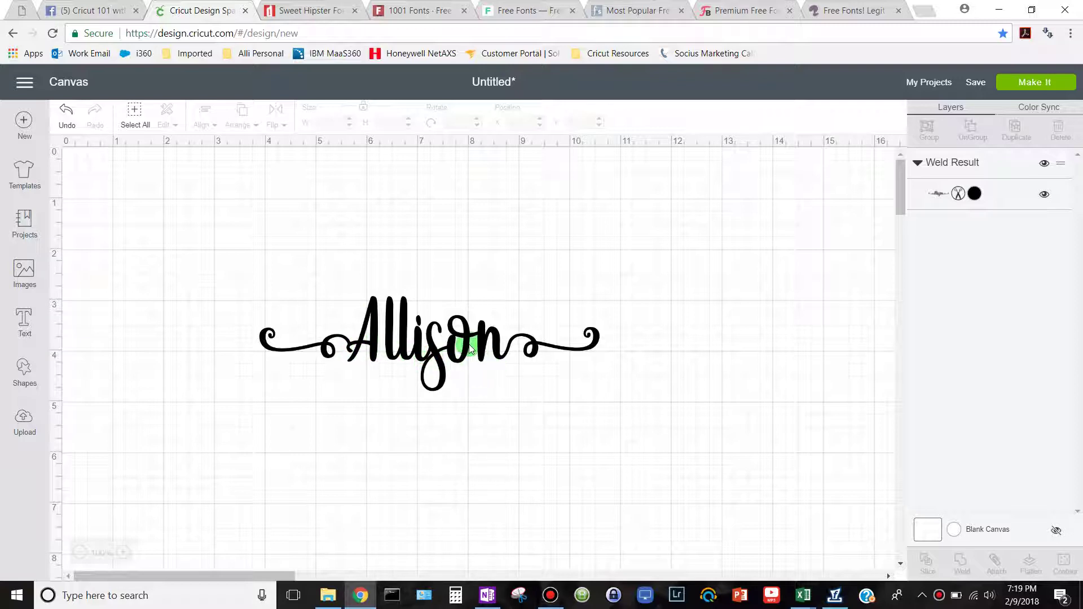
drag(472, 349, 445, 351)
click(541, 464)
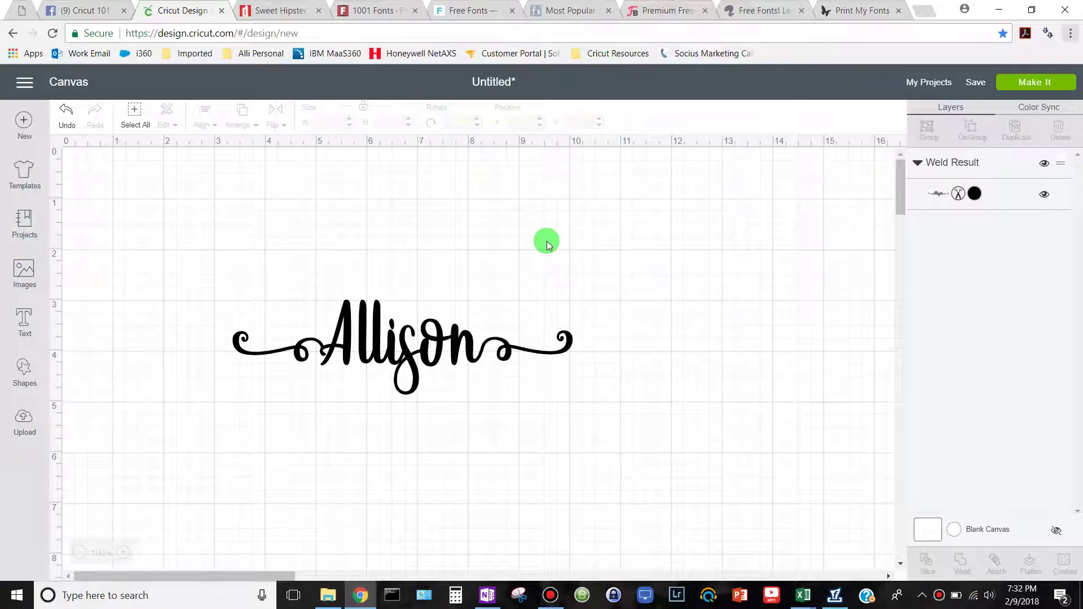
Switch to DaFont, open its home page and look through the recently added fonts
click(275, 11)
click(58, 114)
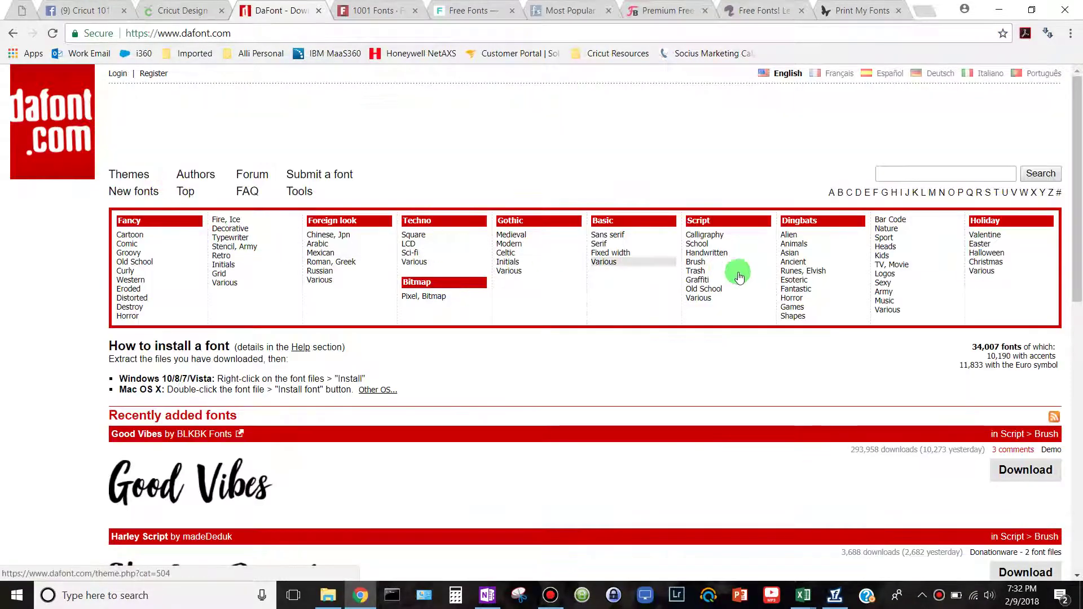
scroll(276, 317, down, 3)
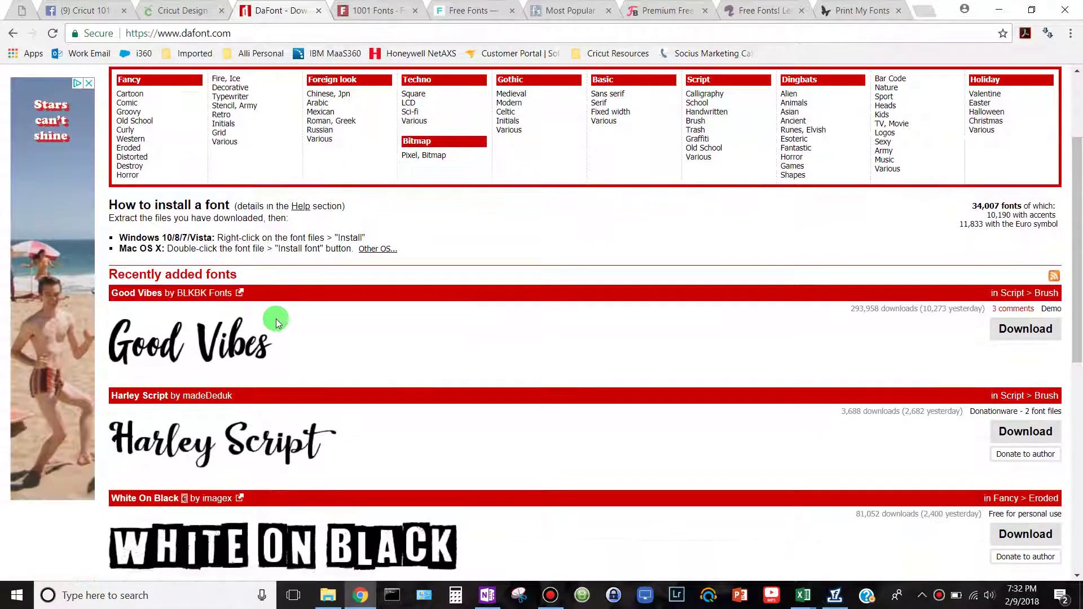
scroll(400, 346, down, 1)
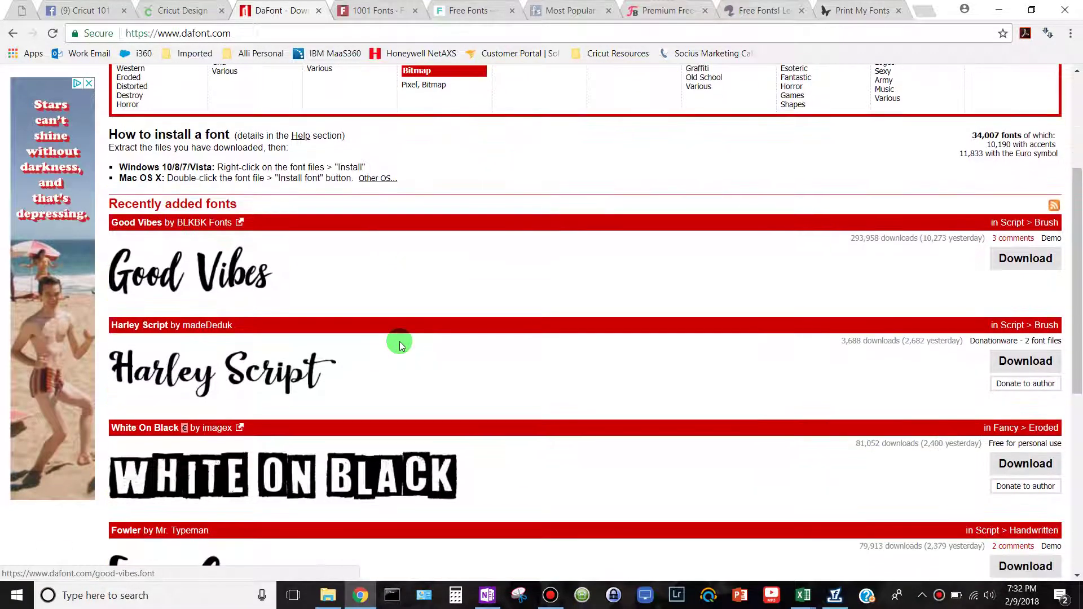
scroll(399, 343, down, 5)
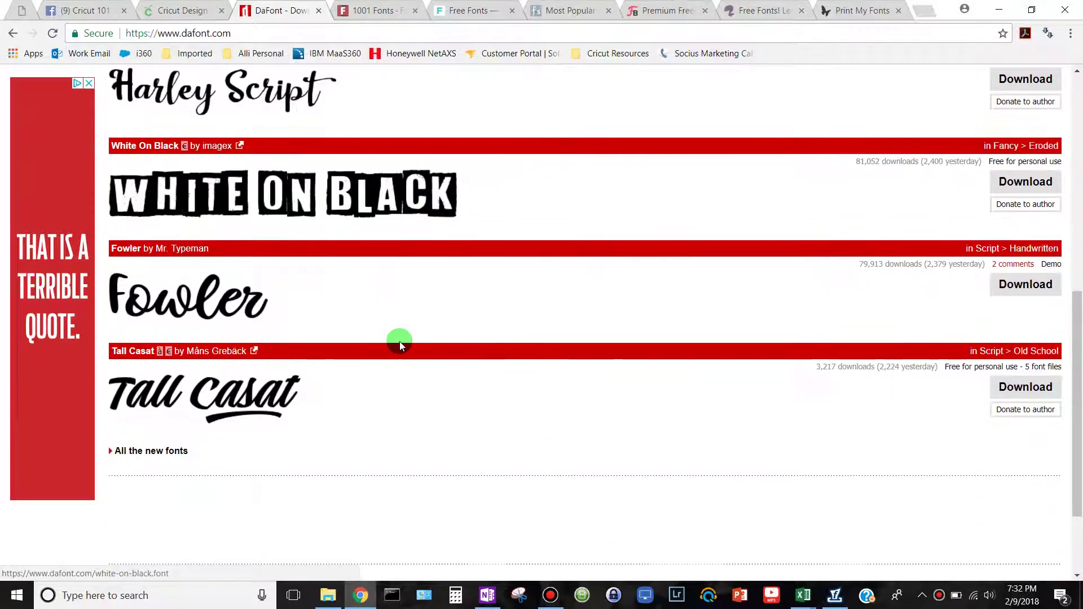
scroll(400, 341, up, 7)
Open DaFont's Script > Calligraphy category and look through its most popular fonts
click(705, 182)
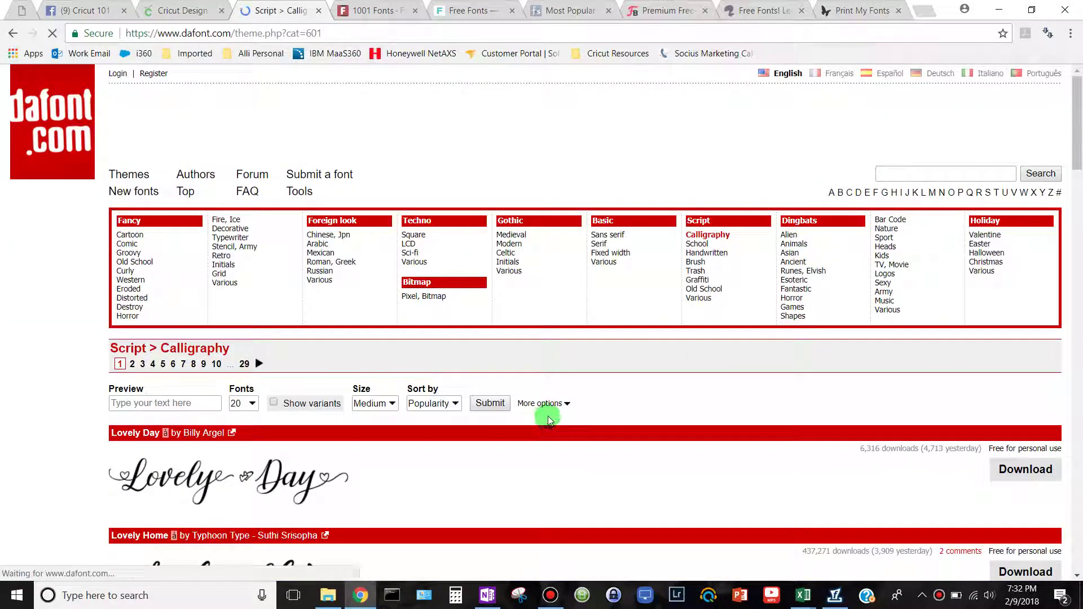
scroll(550, 420, down, 7)
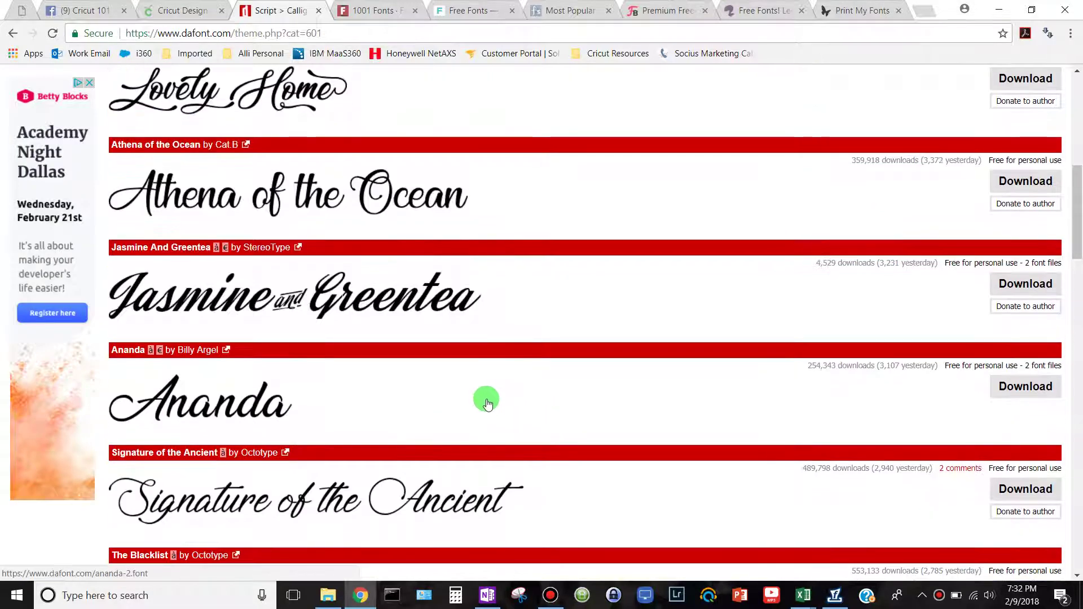
scroll(474, 396, down, 3)
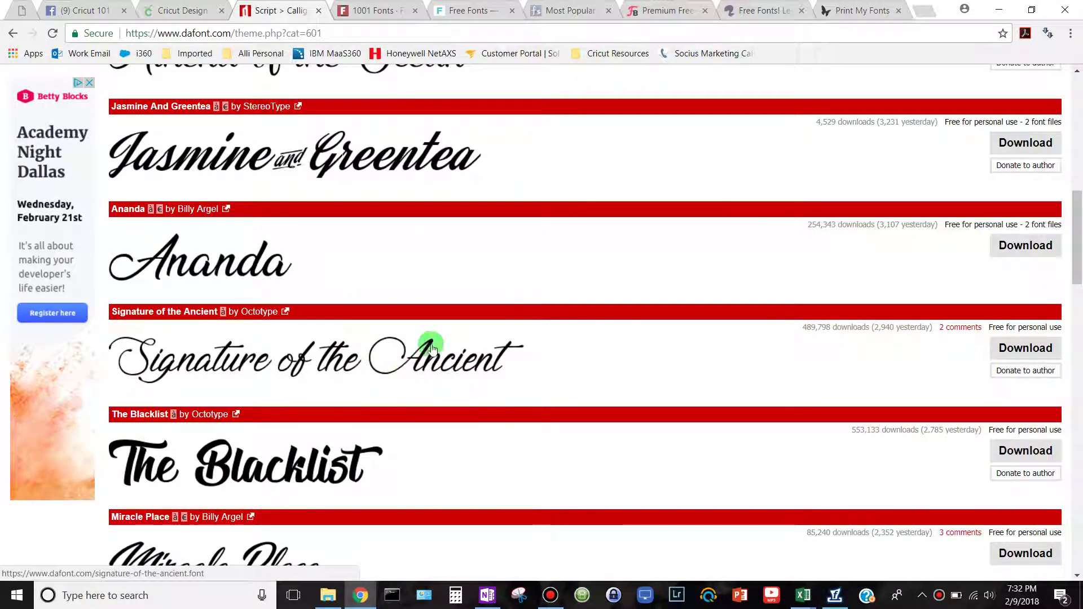
scroll(419, 378, down, 2)
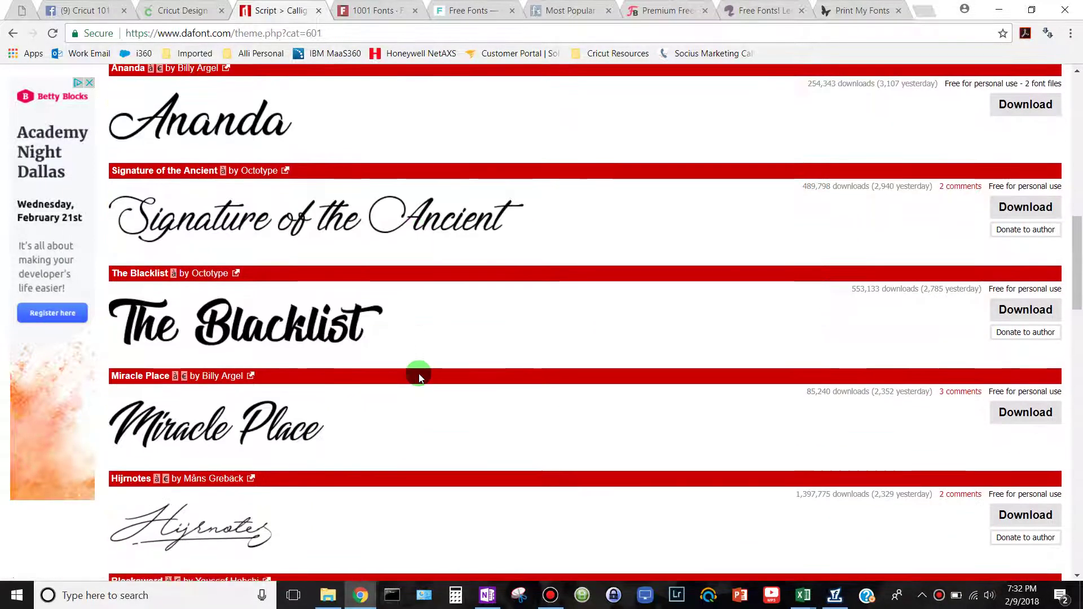
scroll(419, 378, down, 1)
scroll(420, 378, down, 3)
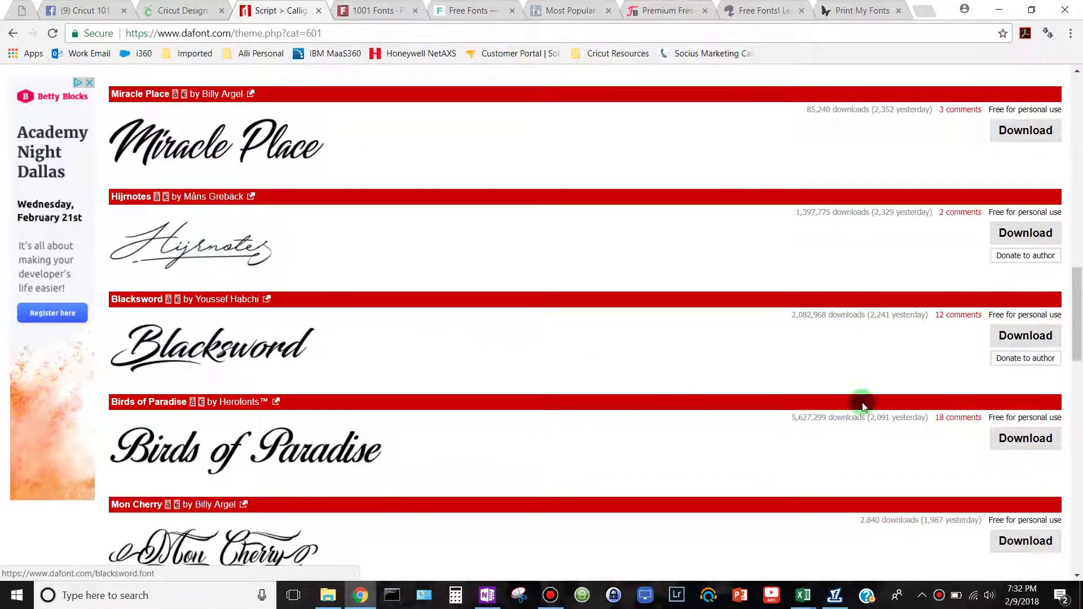
drag(1078, 307, 1079, 113)
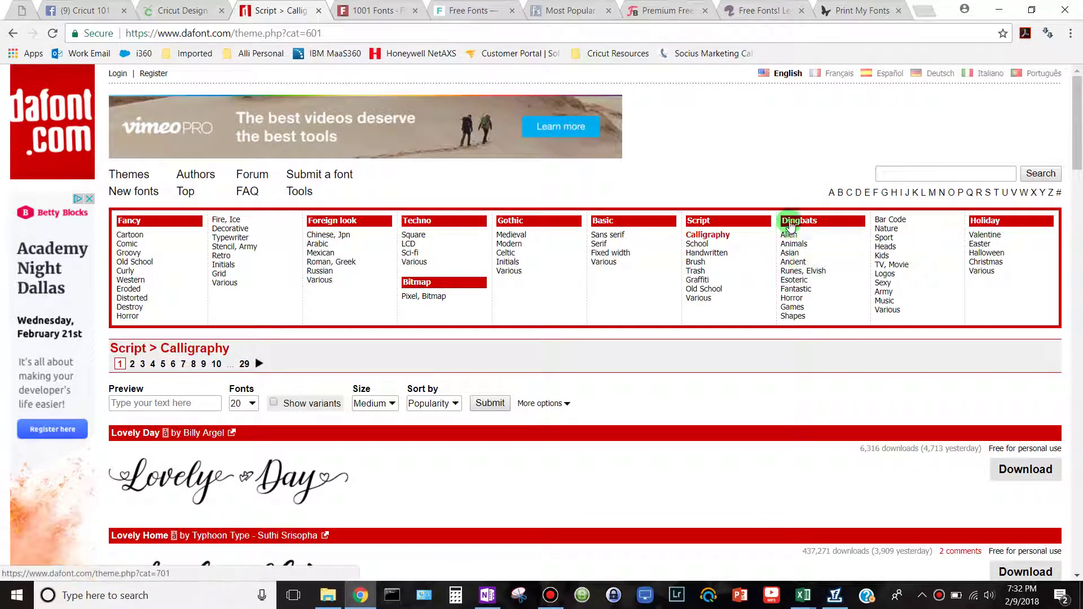
Find and open the Laurus Nobilis wreath font in the Dingbats category
click(812, 222)
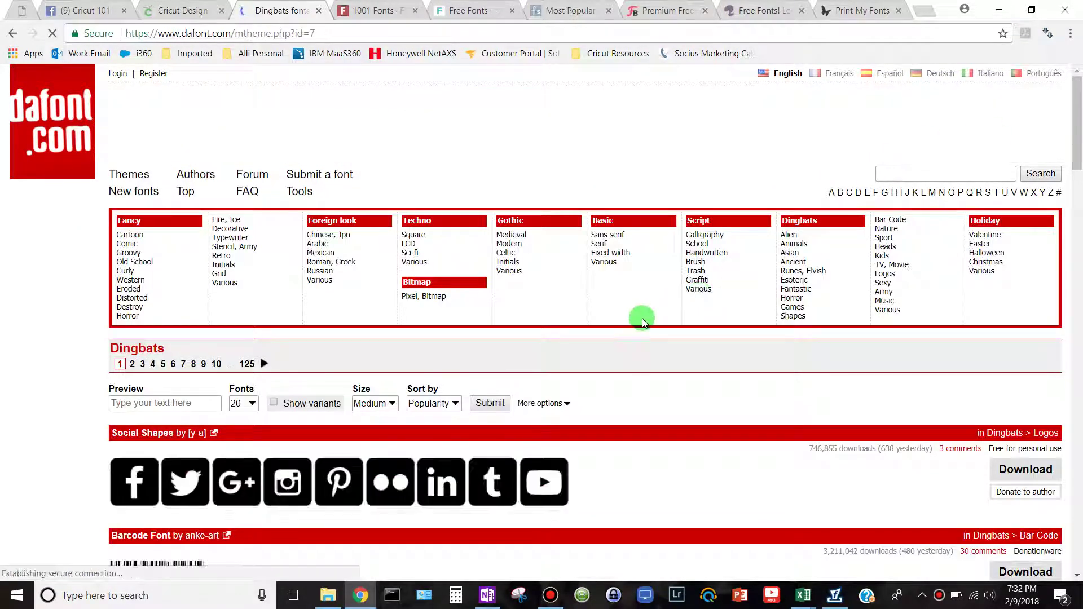
scroll(630, 329, down, 3)
scroll(631, 333, down, 4)
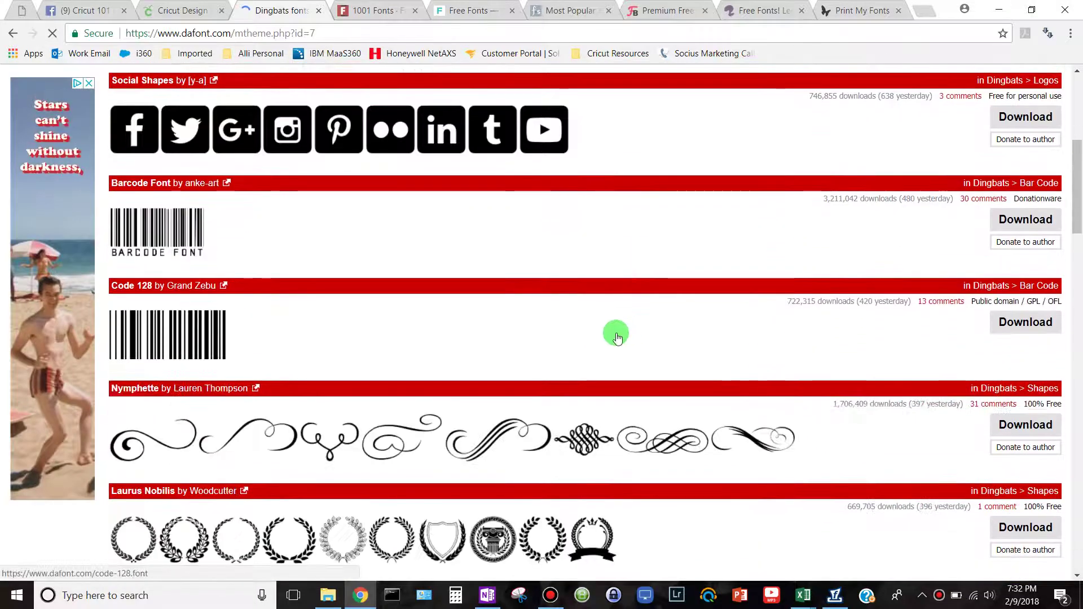
scroll(395, 339, down, 3)
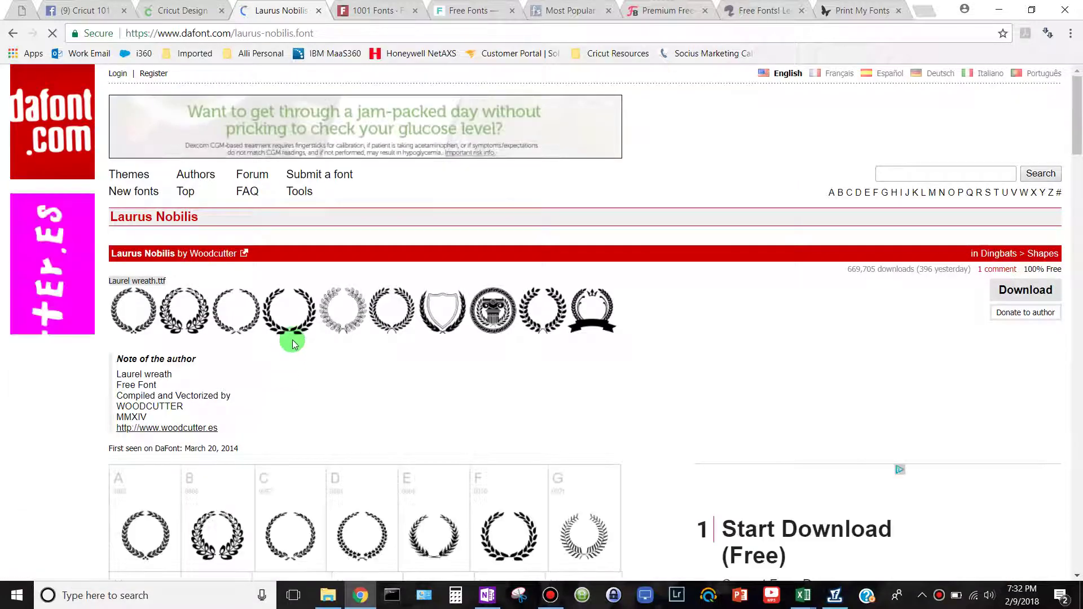
Examine the wreath designs in the Laurus Nobilis character map and return to the Dingbats list
scroll(292, 345, down, 1)
scroll(292, 345, down, 3)
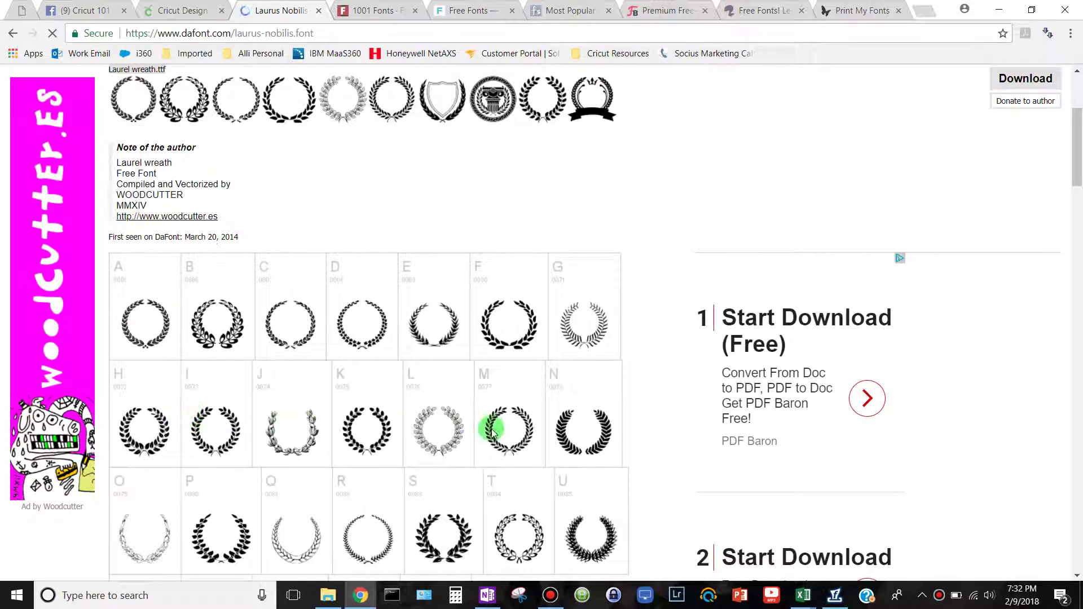
scroll(485, 429, down, 1)
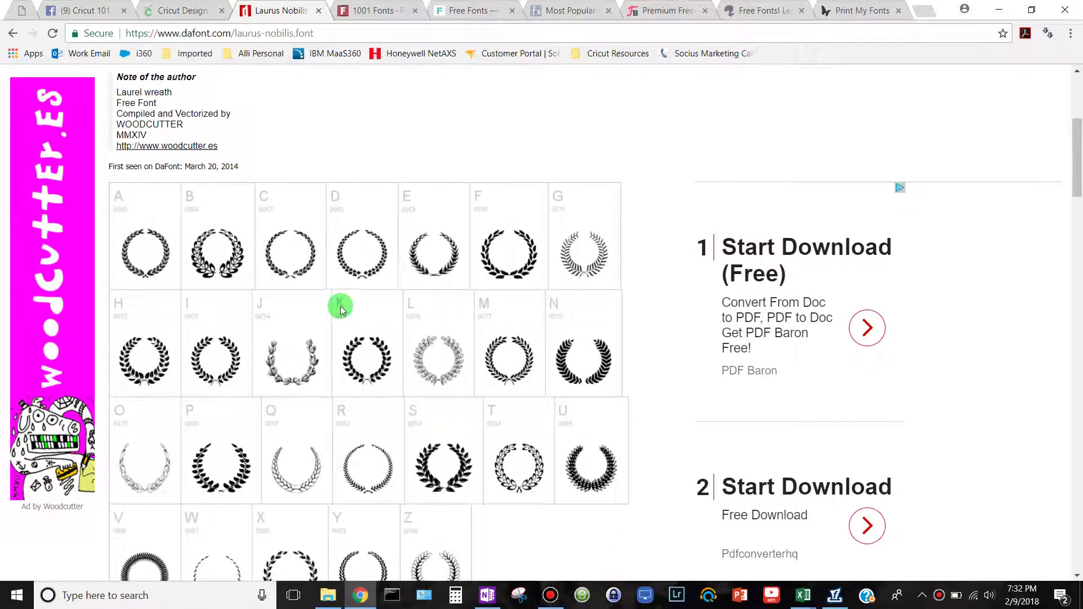
scroll(374, 316, down, 5)
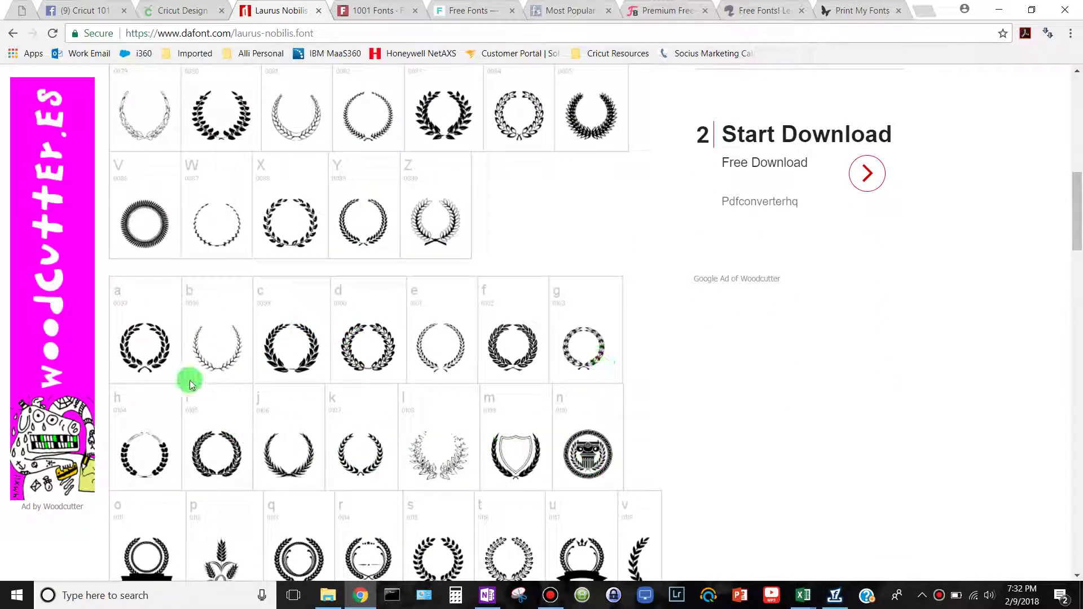
scroll(189, 382, up, 6)
scroll(191, 383, up, 3)
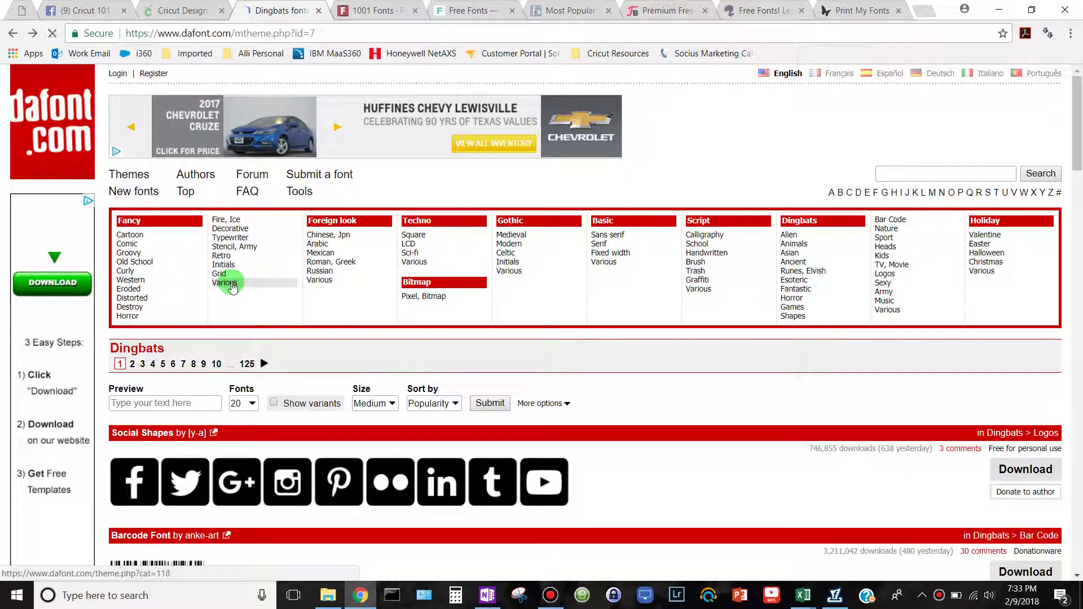
Open the Fancy > Various category and look through its decorative fonts
scroll(229, 279, down, 6)
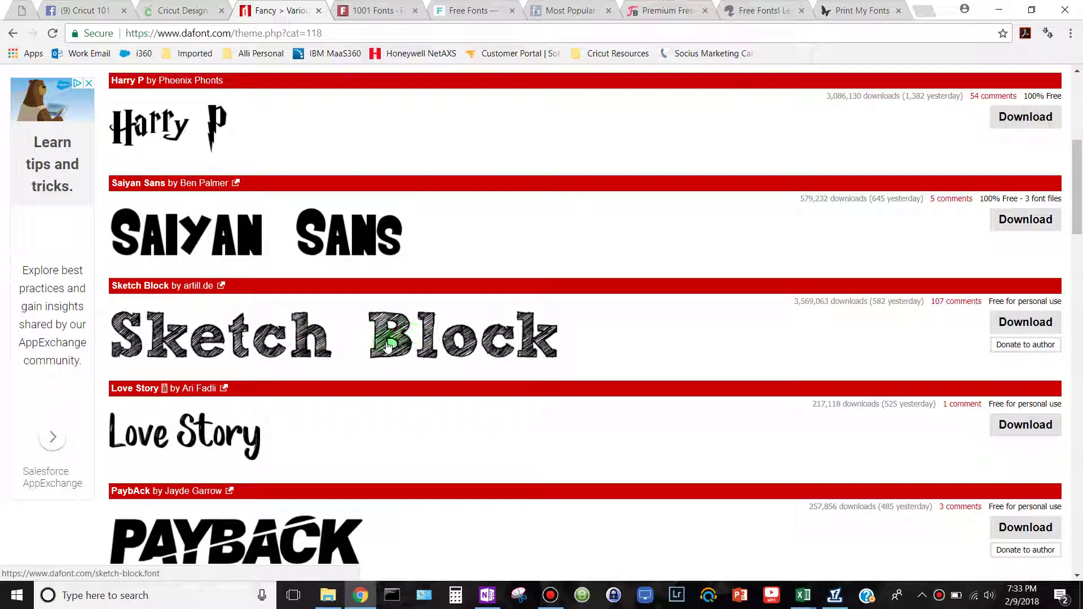
scroll(338, 374, up, 3)
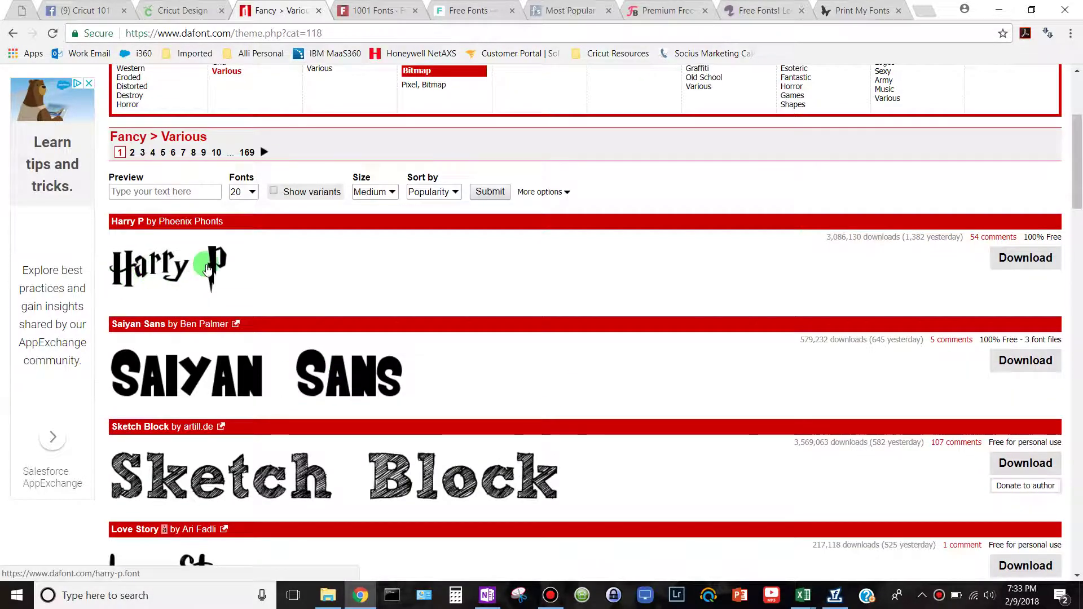
scroll(211, 300, down, 10)
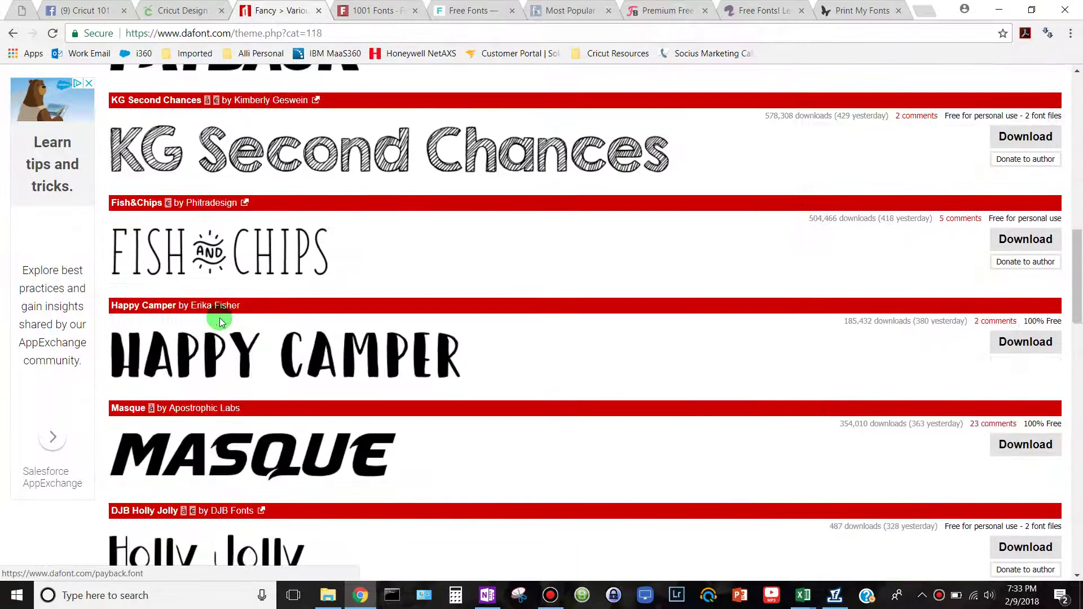
scroll(235, 322, down, 3)
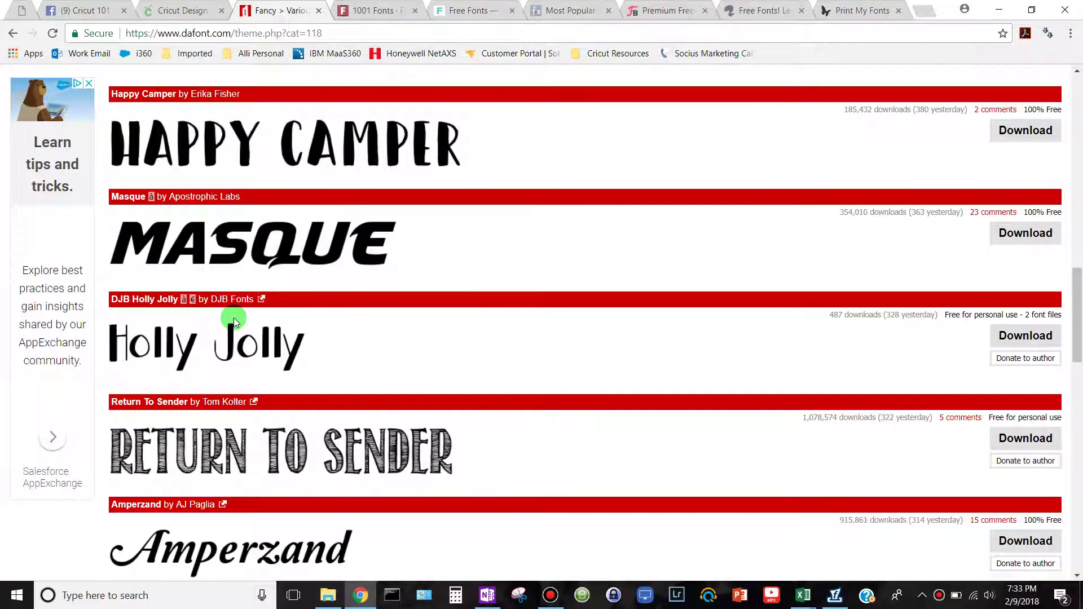
scroll(235, 322, down, 4)
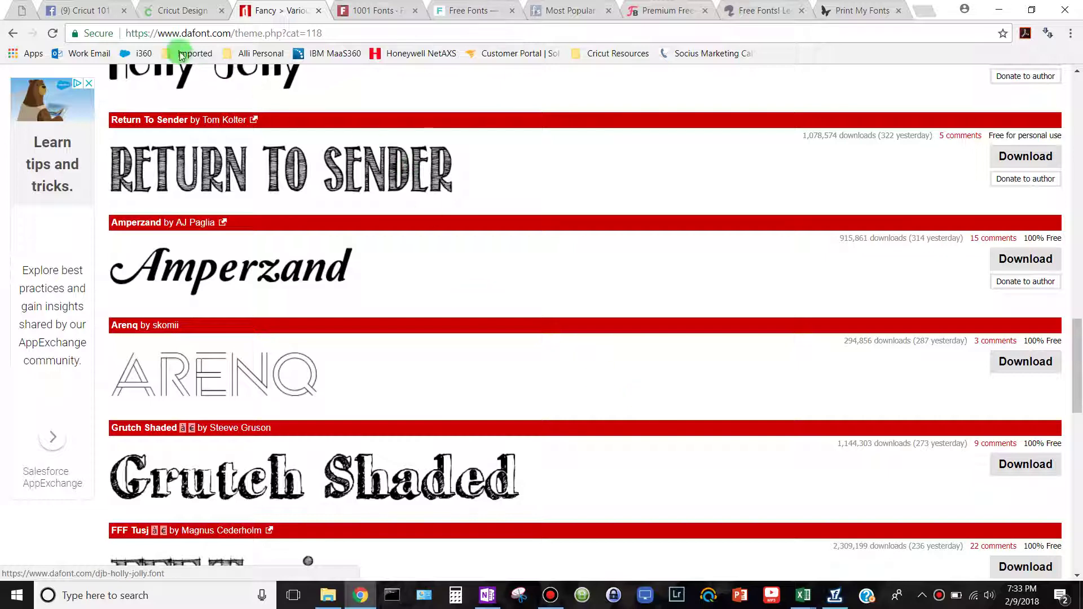
Switch to Cricut Design Space and view the welded name on the canvas
click(178, 11)
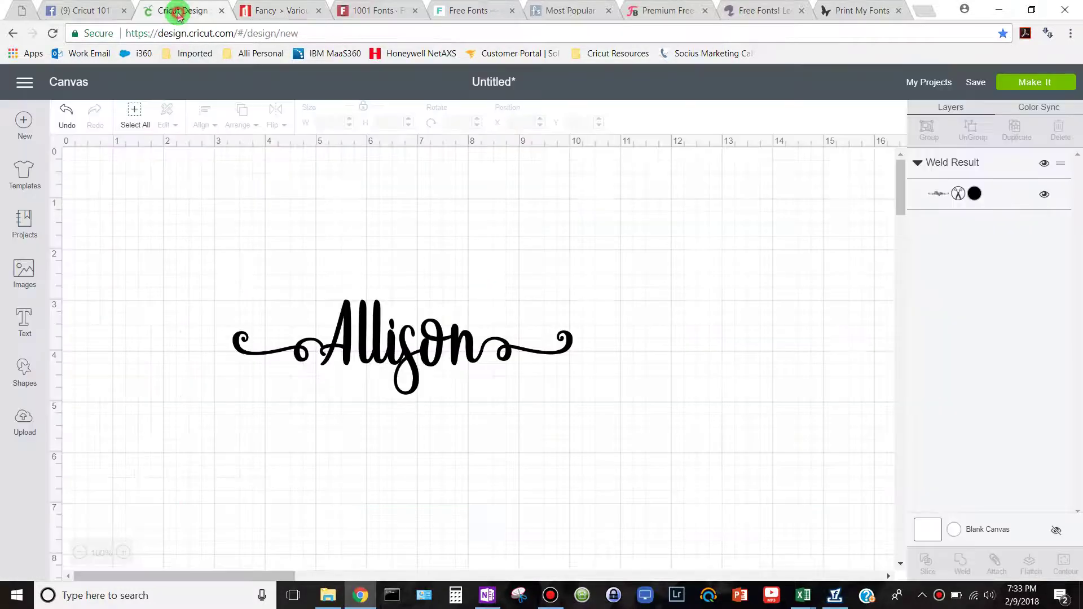
click(23, 325)
click(346, 233)
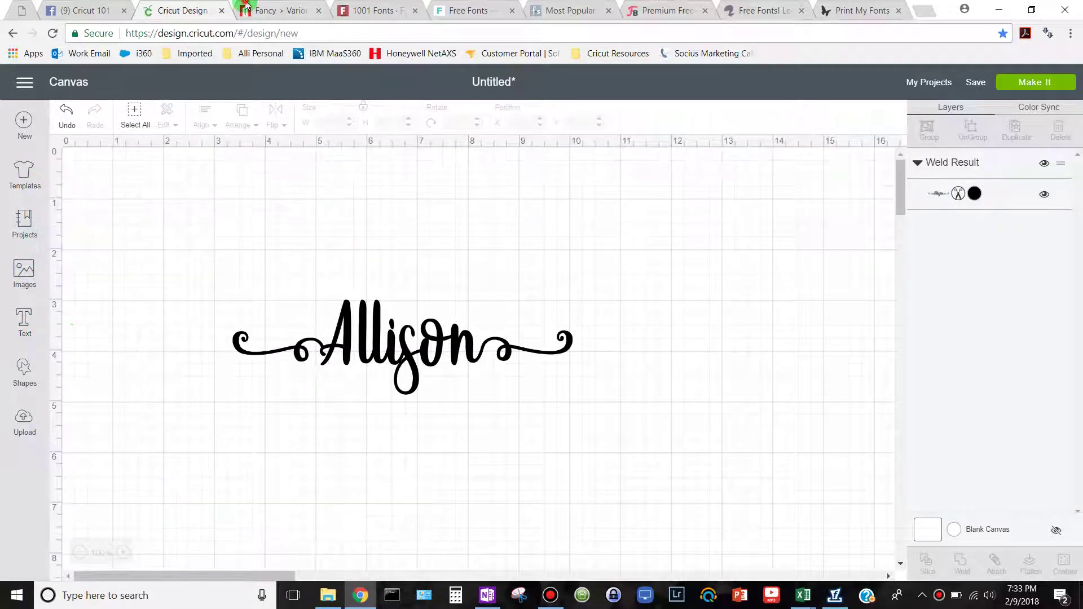
Switch back to DaFont, open the Return To Sender font and examine its letters, numbers and punctuation
click(265, 11)
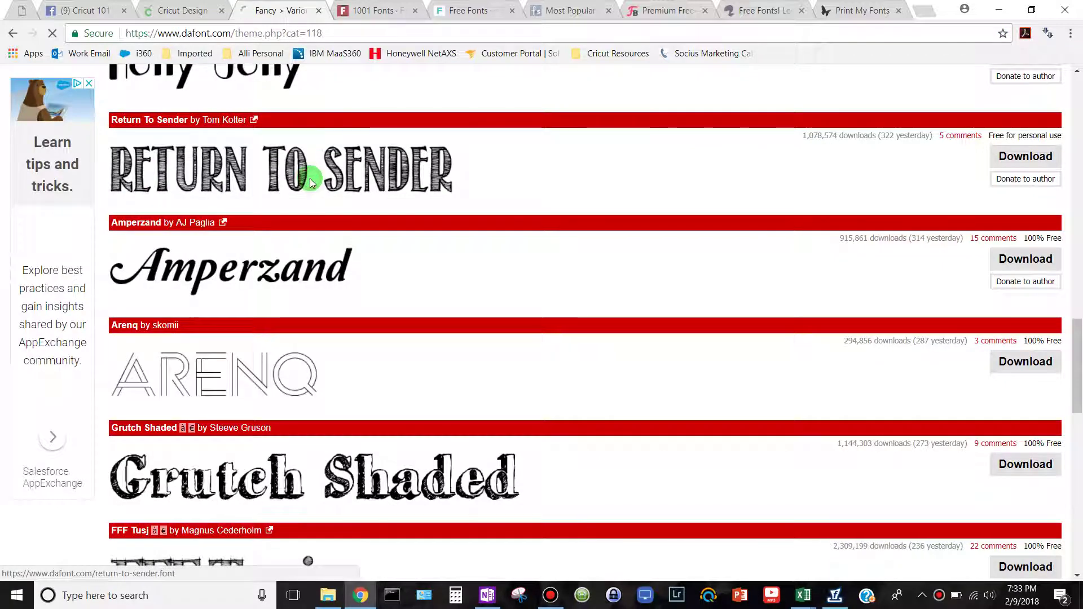
click(310, 178)
scroll(310, 178, down, 3)
scroll(310, 178, down, 2)
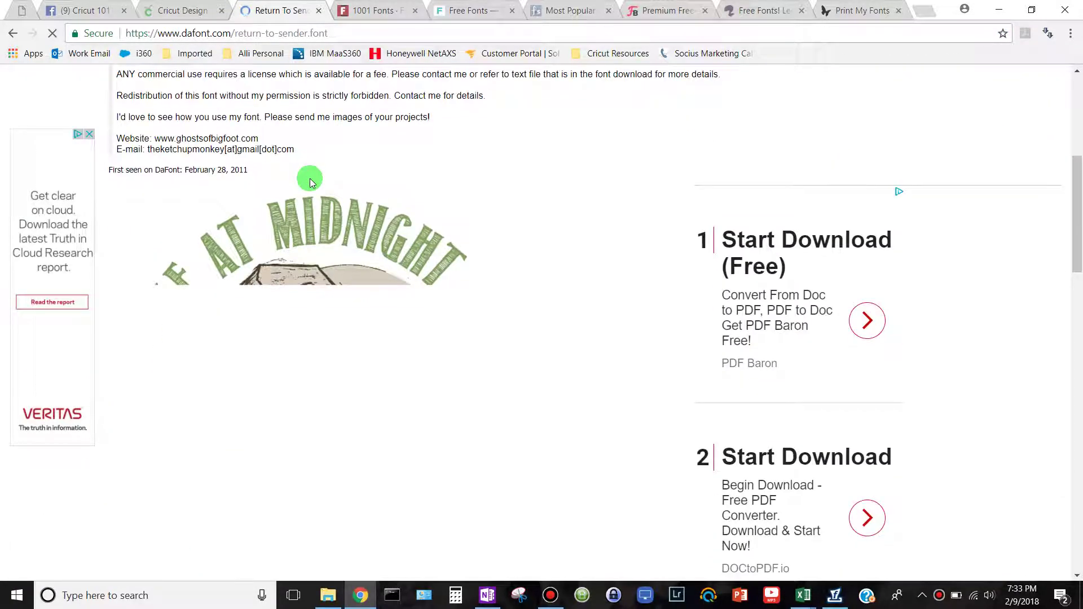
scroll(310, 179, down, 7)
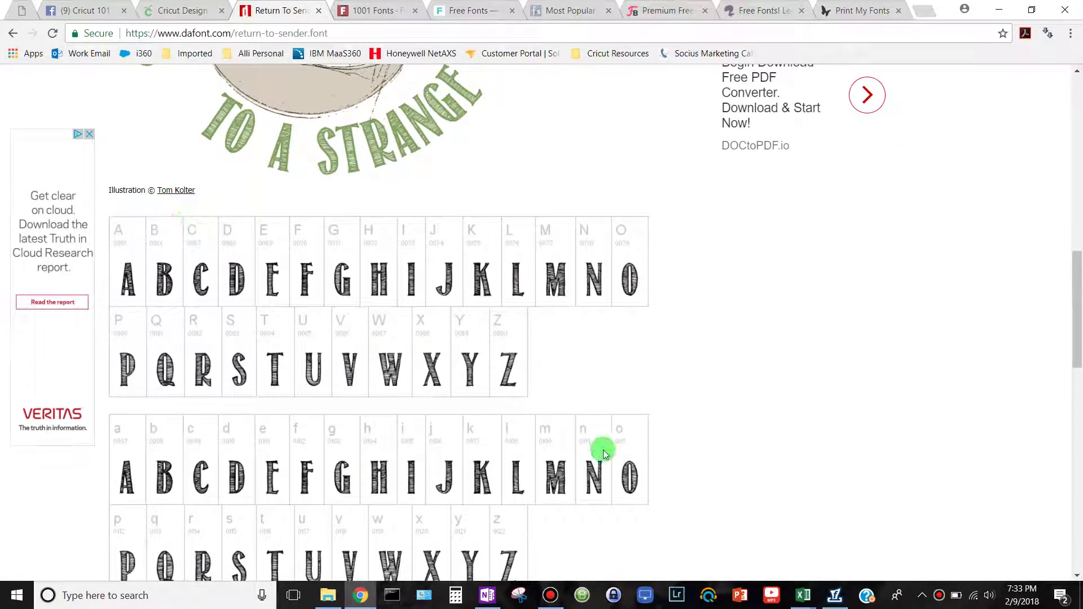
scroll(607, 462, down, 8)
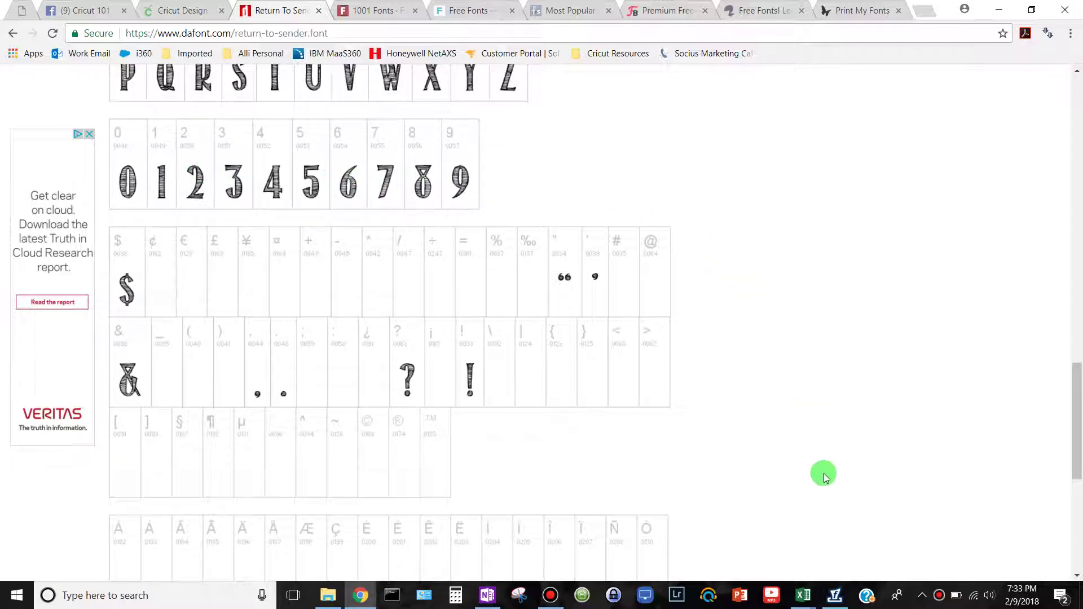
Switch to the Print My Fonts website, look over its introduction and open the tool's download page
click(845, 601)
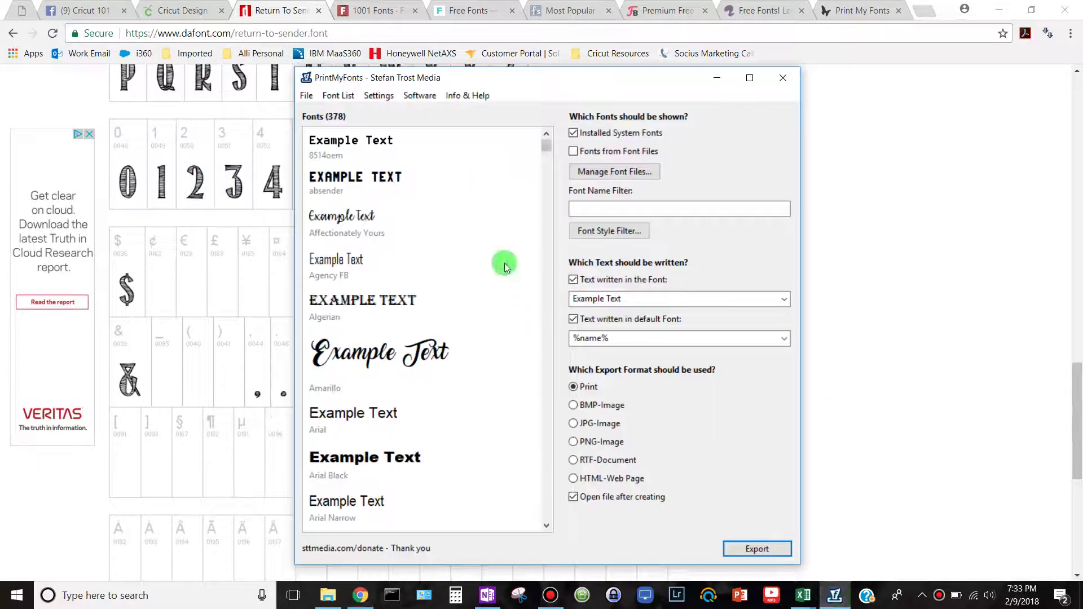
click(833, 12)
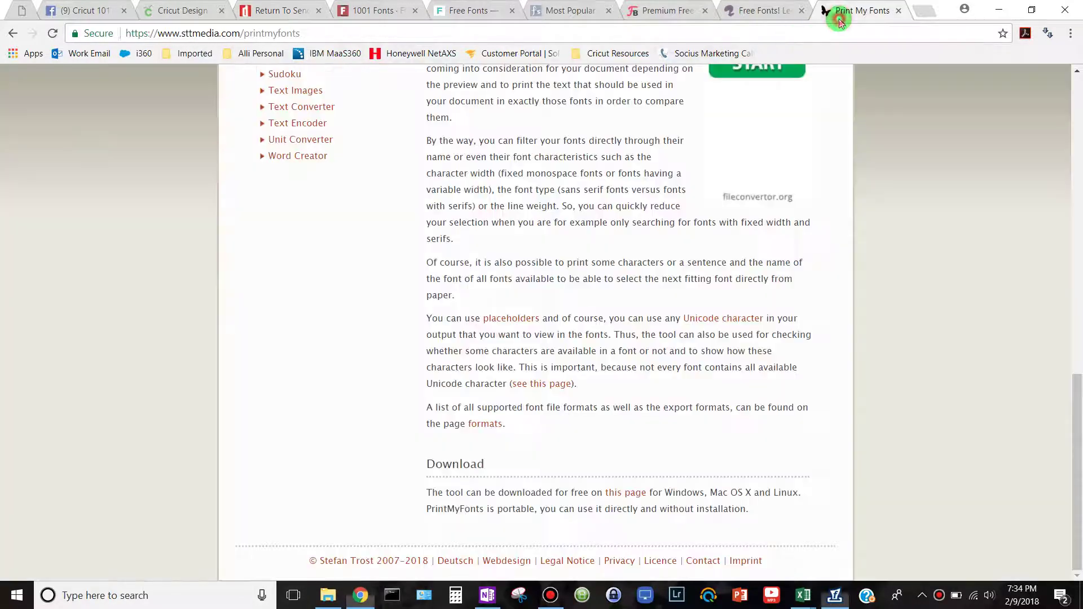
scroll(423, 201, up, 15)
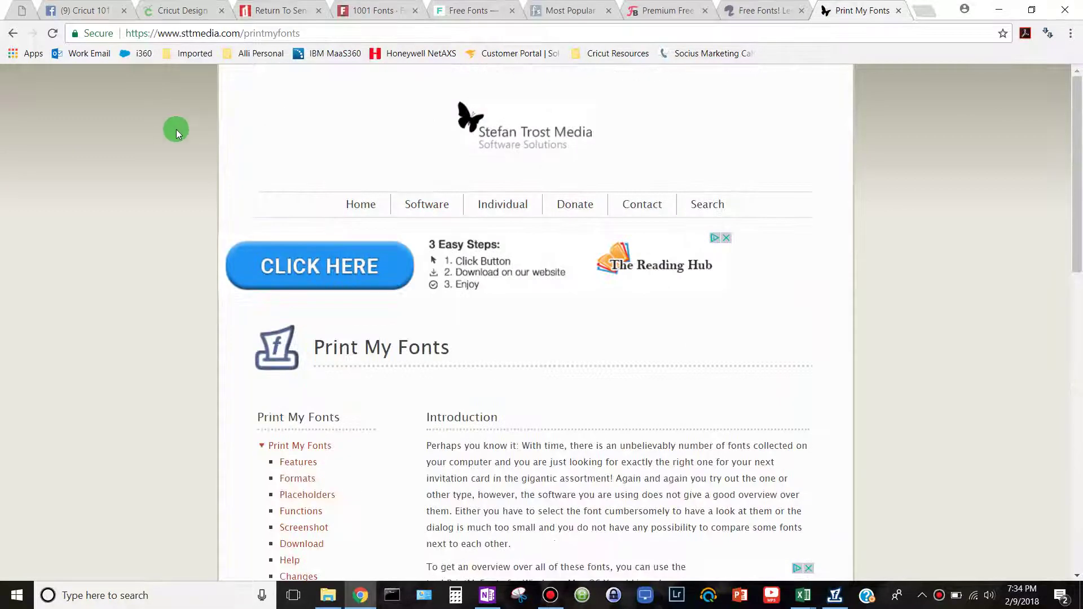
key(alt+Left)
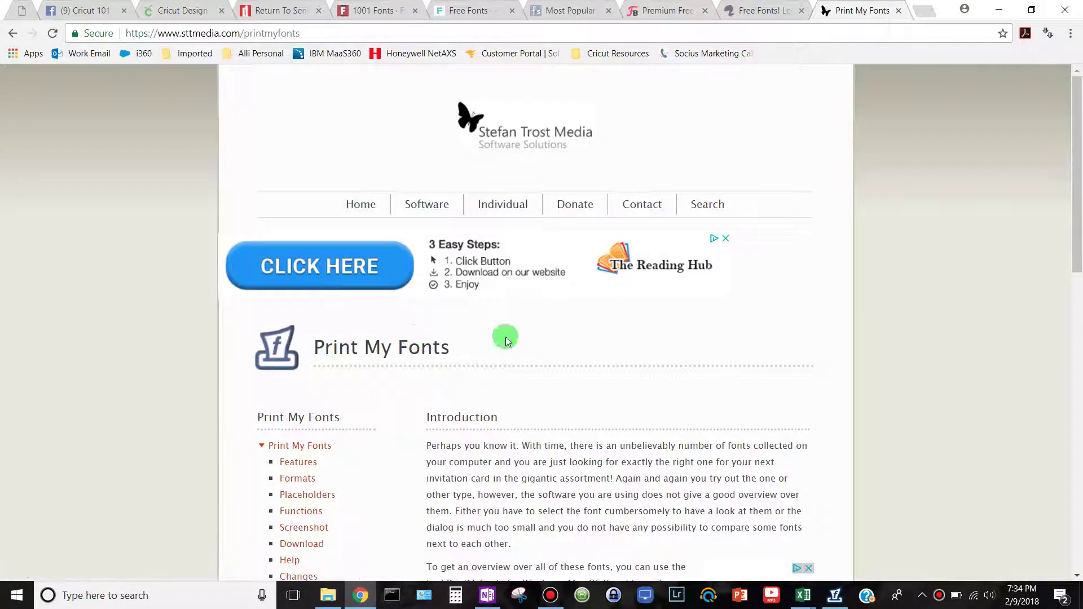
drag(1078, 126, 1078, 433)
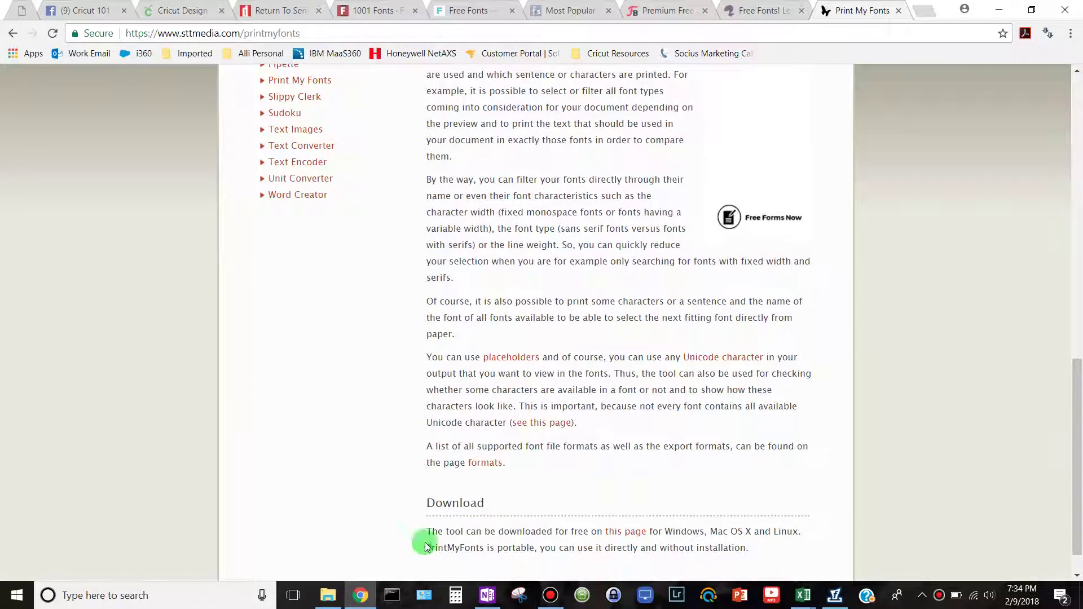
click(615, 539)
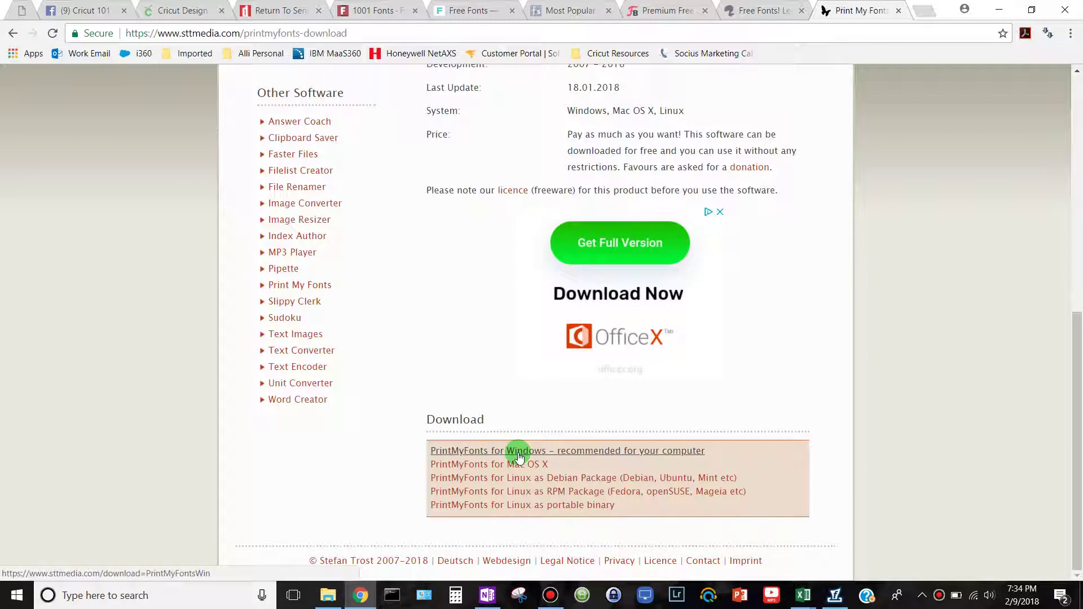
Switch to the PrintMyFonts program, set the preview text to the sample first name and look through the installed fonts
click(832, 583)
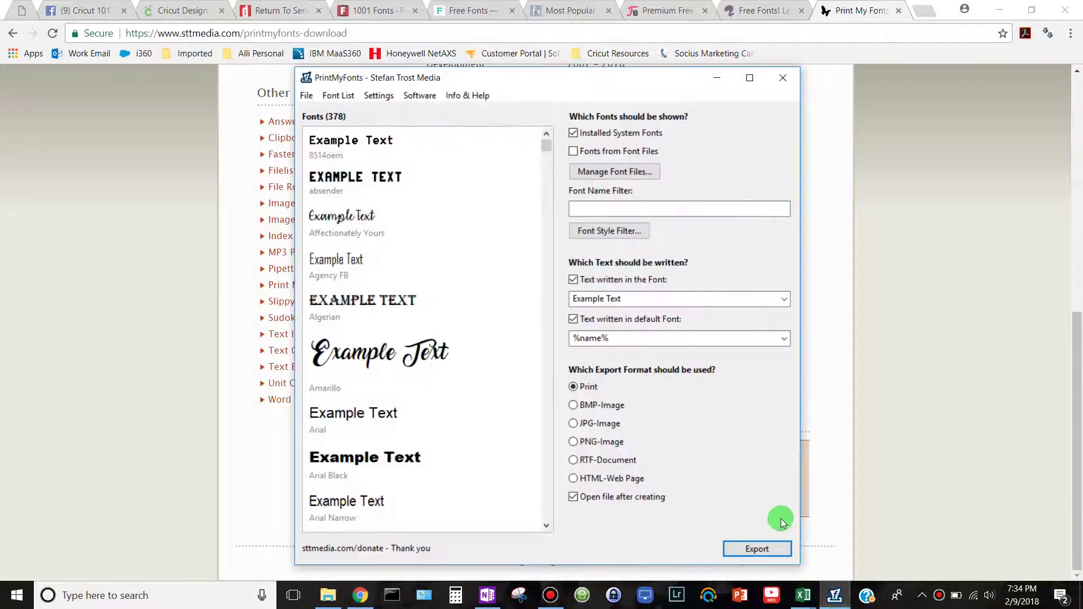
click(644, 299)
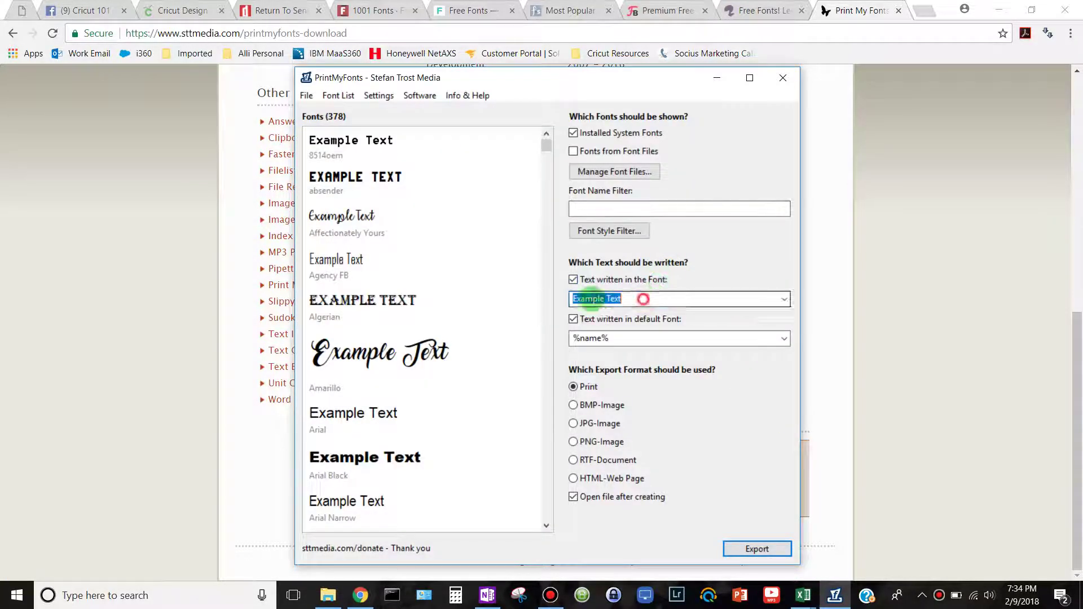
text(Allison)
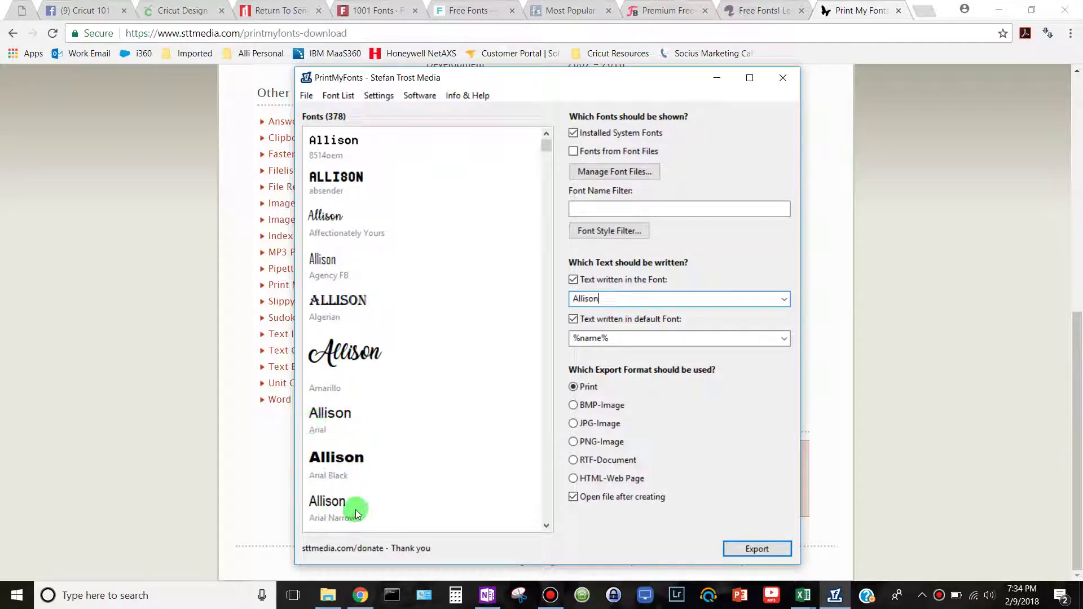
click(570, 209)
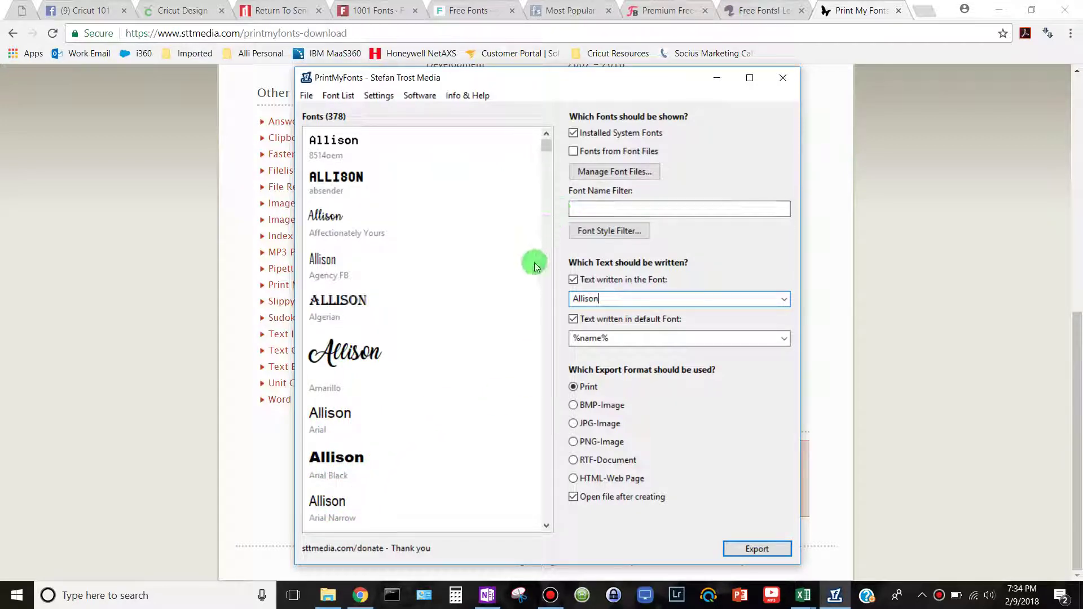
scroll(504, 344, down, 15)
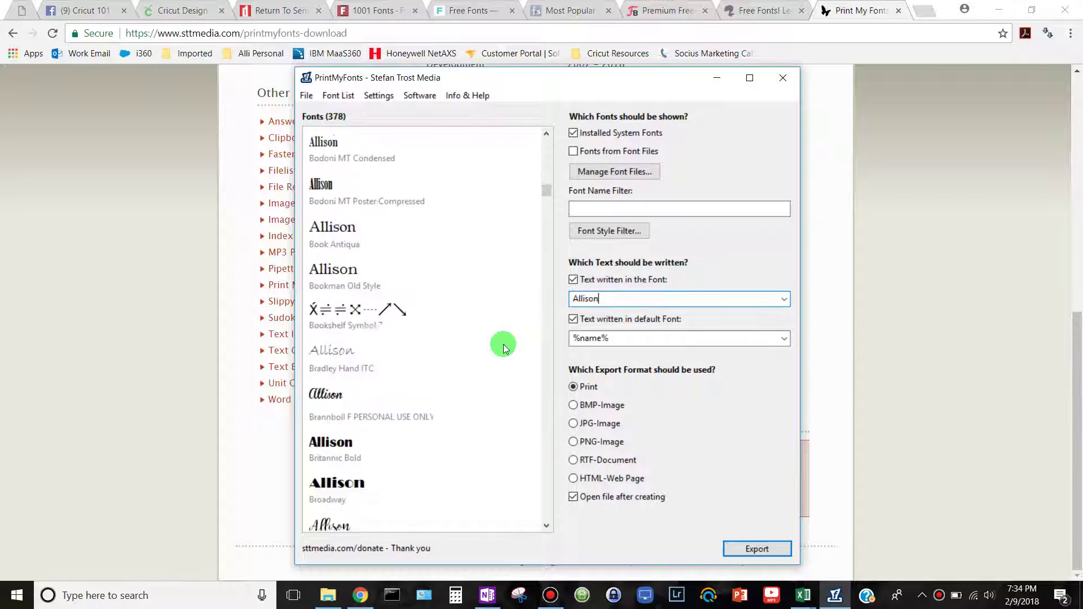
Look further down the installed font previews, through the fonts beginning with C to E
scroll(389, 348, down, 8)
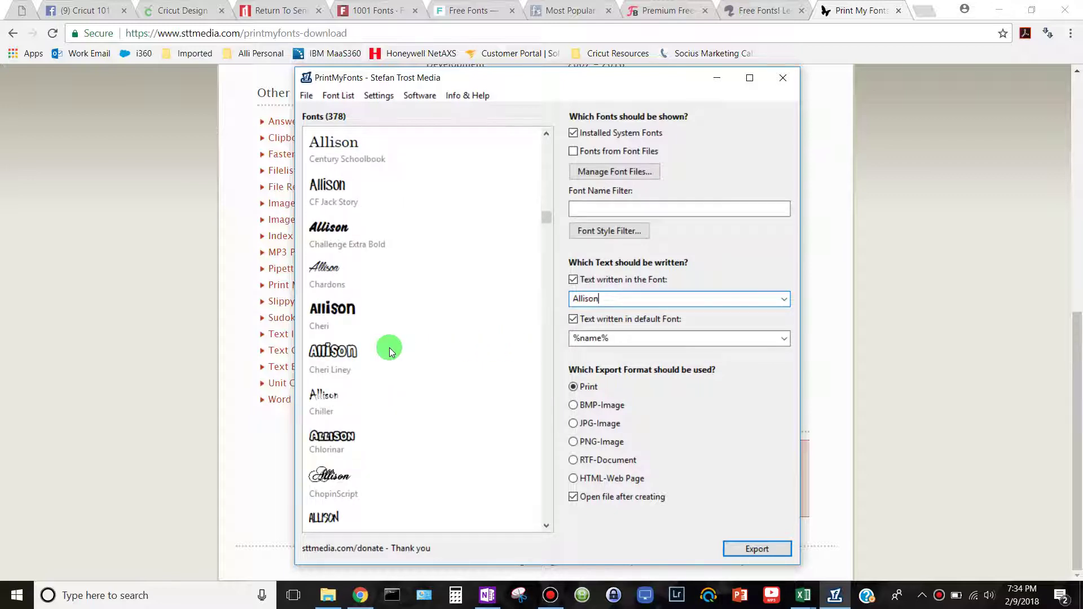
scroll(392, 351, down, 4)
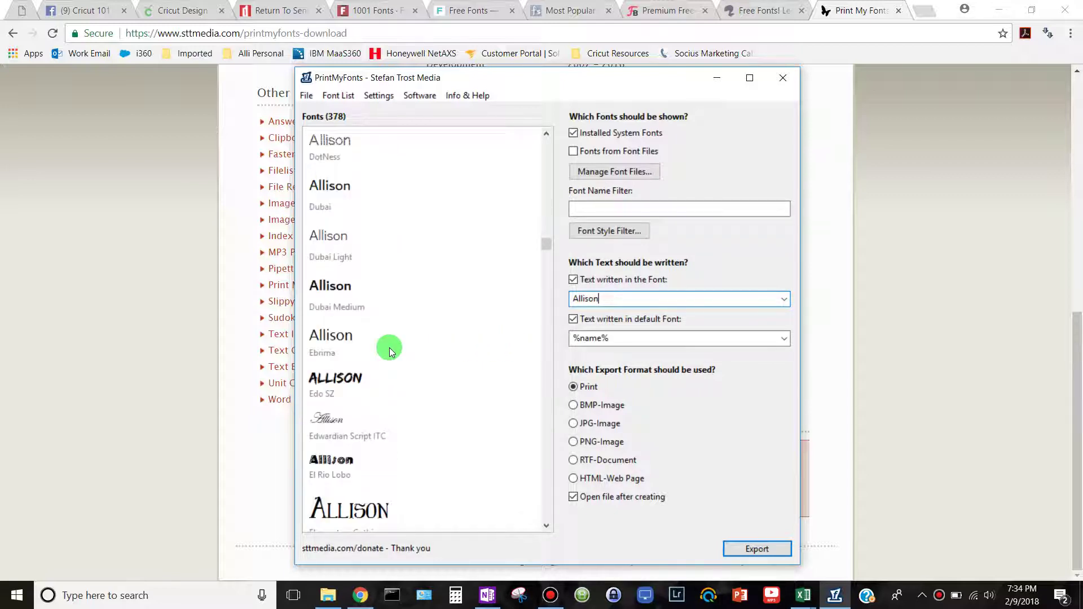
Switch to Cricut Design Space and add a text object with the short lowercase form of the sample first name
click(180, 16)
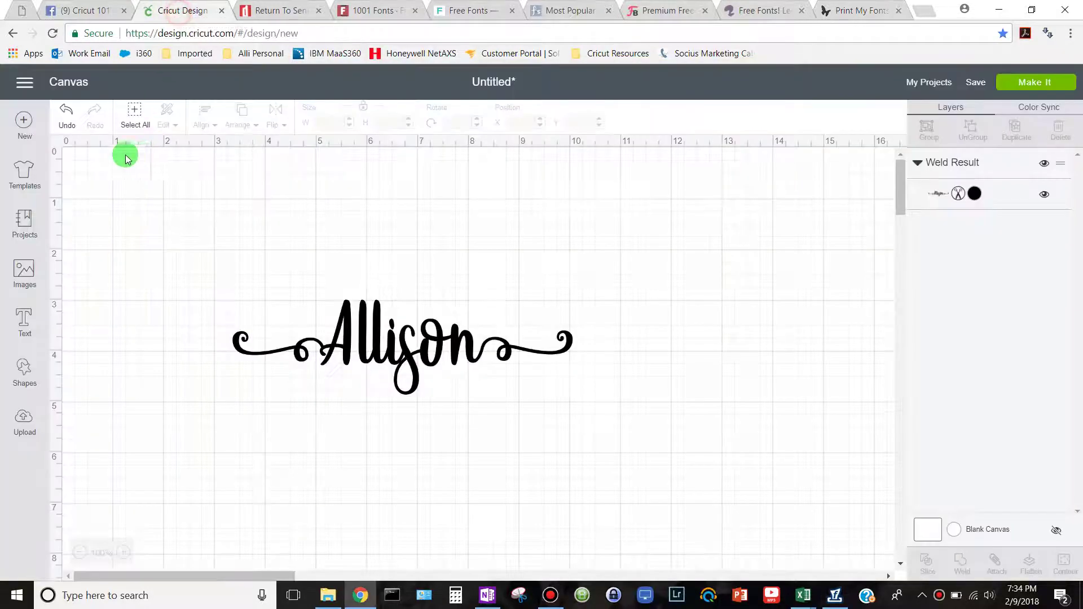
click(22, 319)
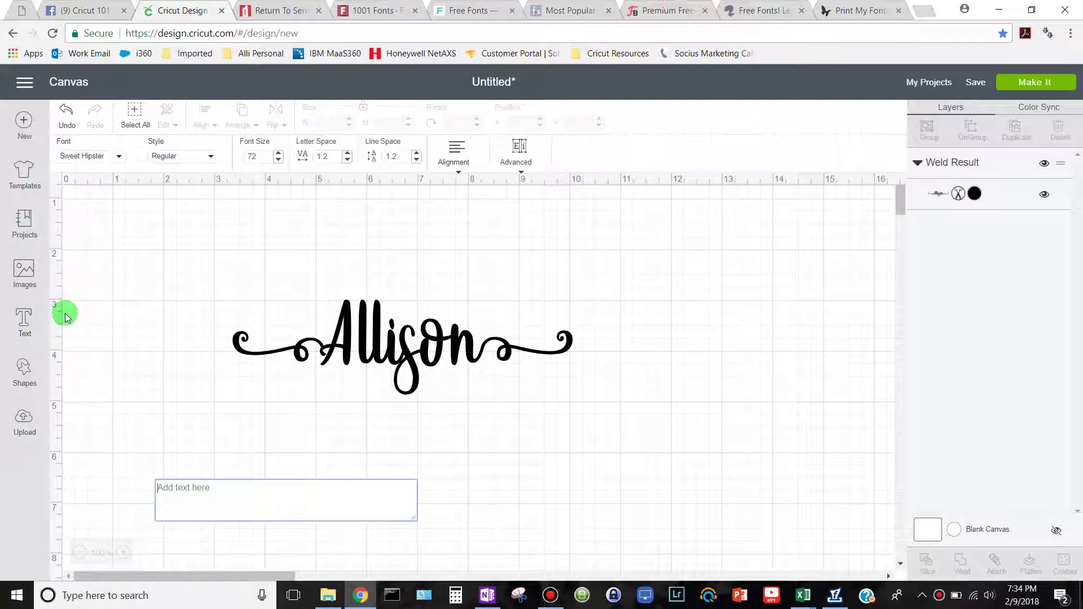
text(alli)
click(165, 286)
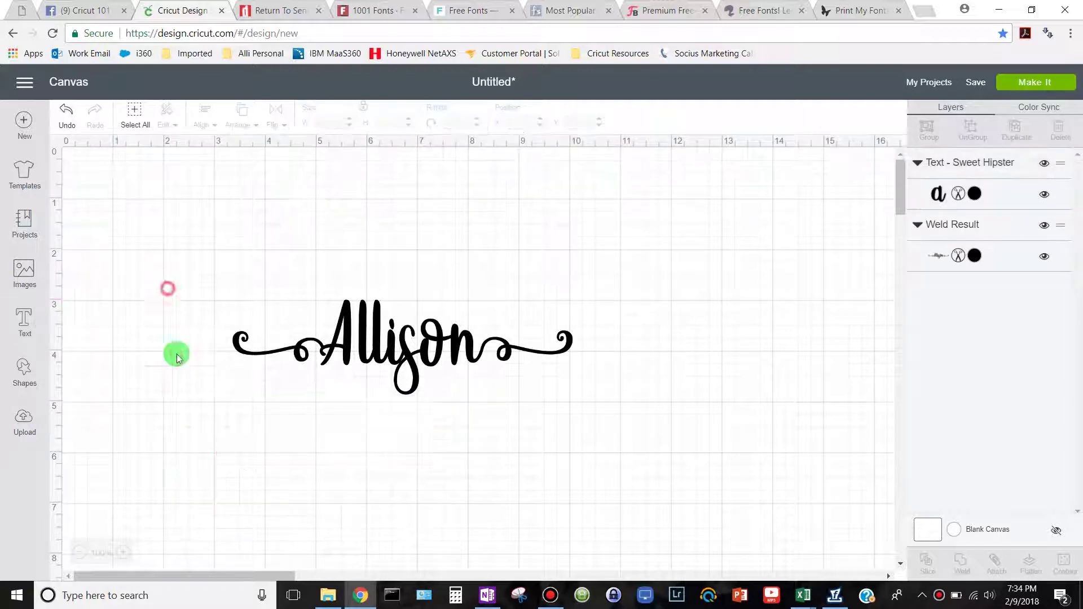
Enlarge the new text to about 3.02 by 1.65 inches and place it just below the welded name
click(253, 497)
drag(256, 501, 353, 545)
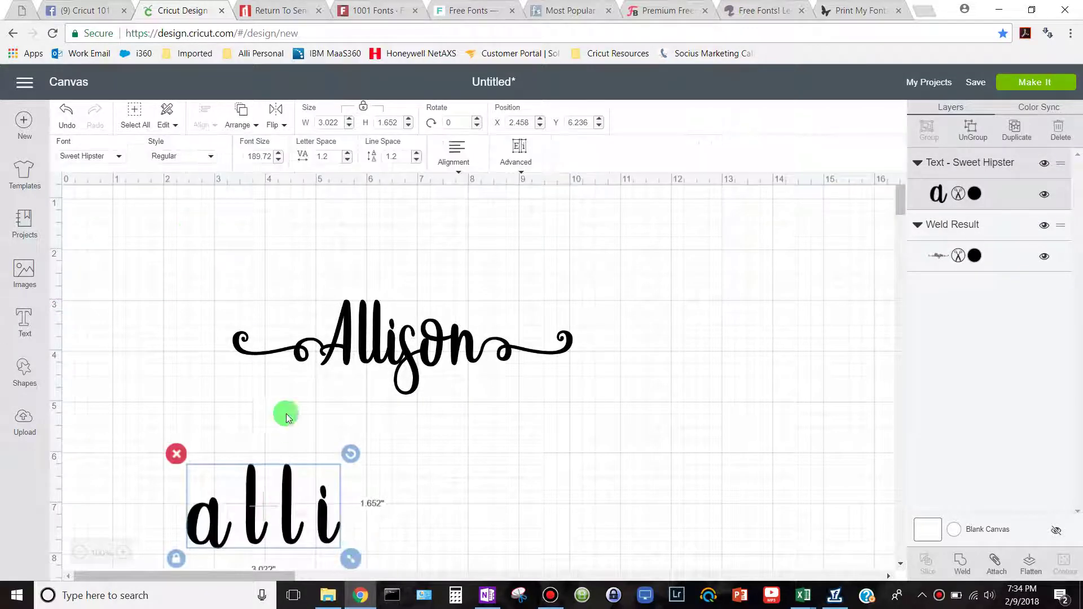
drag(325, 477, 444, 422)
Open the text's font list, switch to PrintMyFonts to compare its name previews, and close PrintMyFonts
click(90, 157)
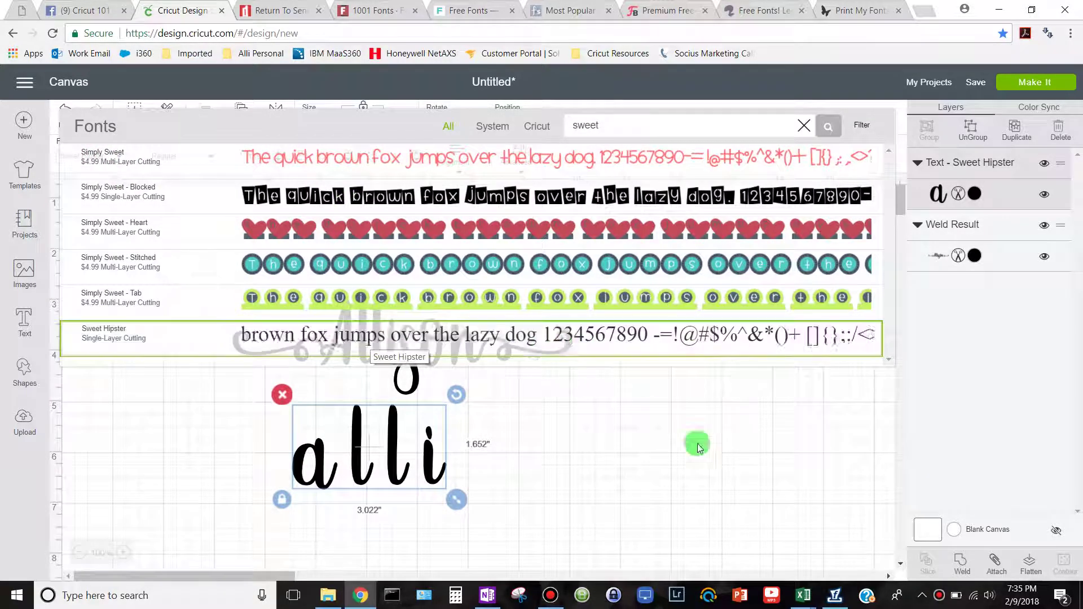
click(835, 596)
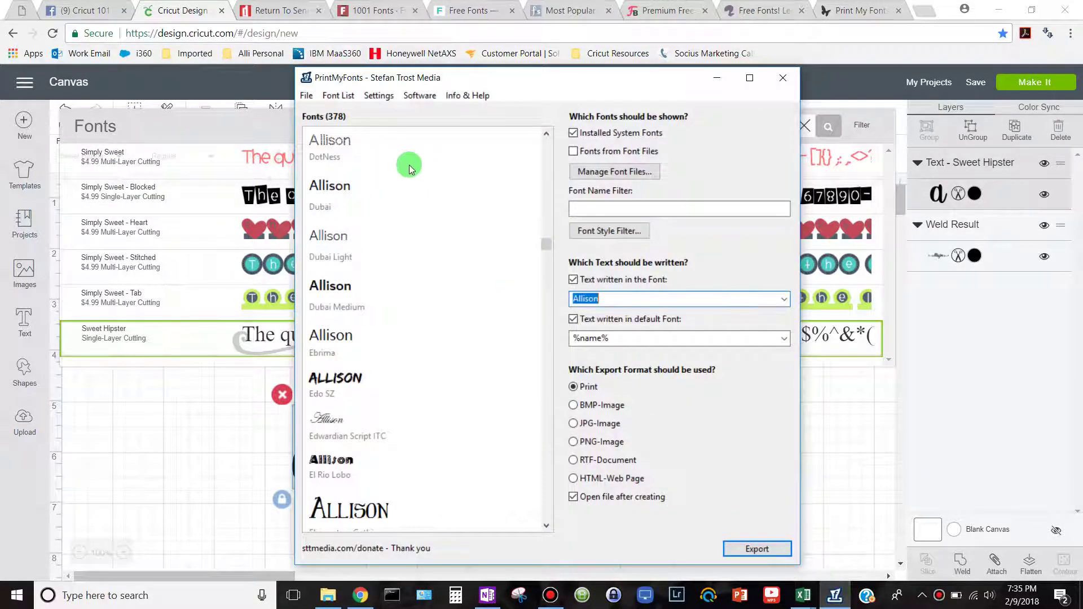
scroll(364, 416, down, 5)
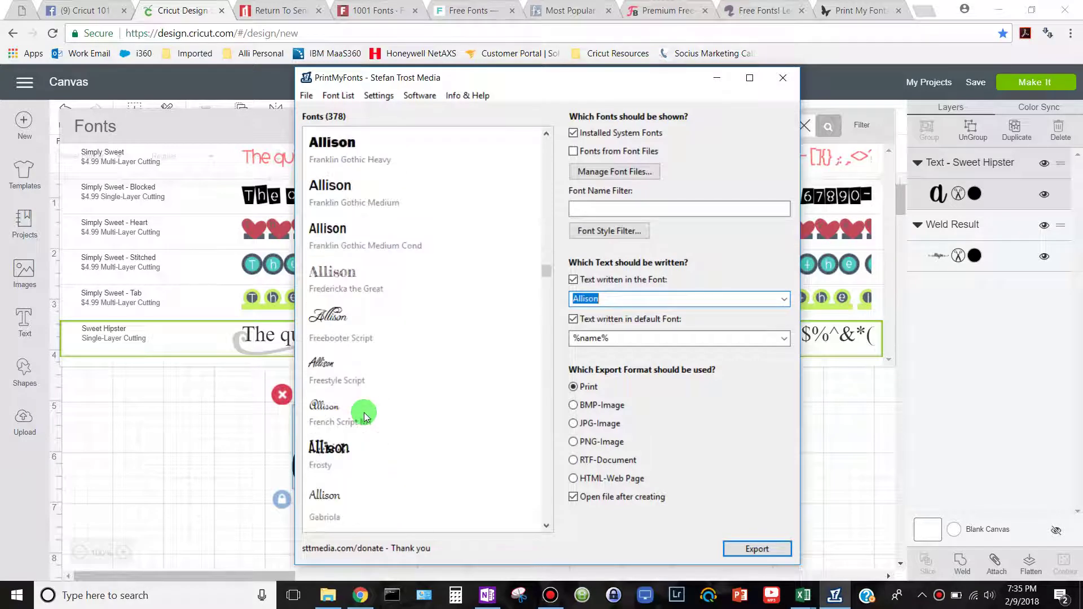
click(782, 78)
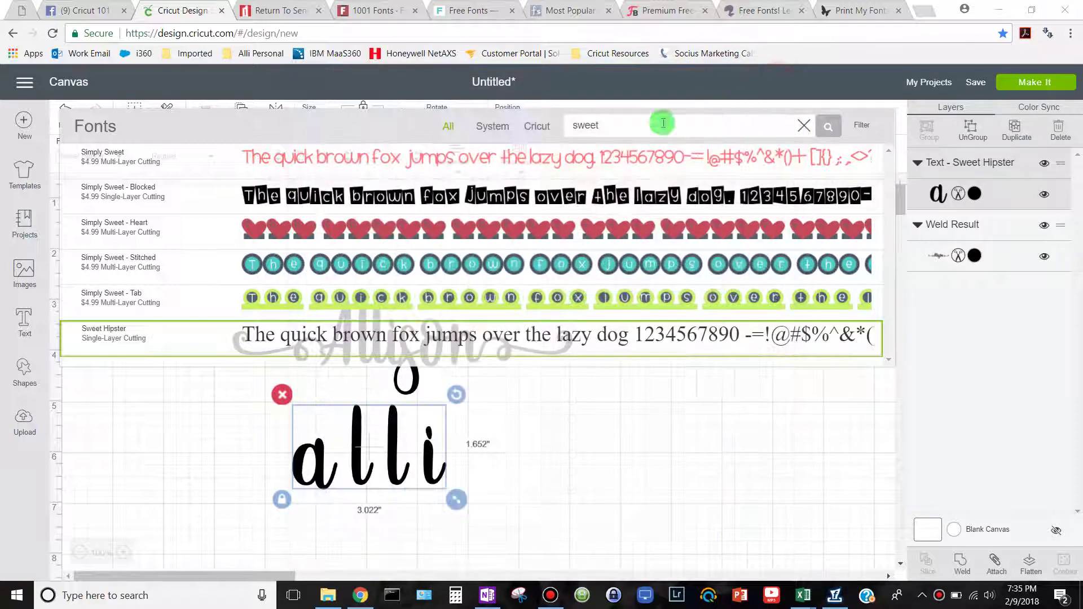